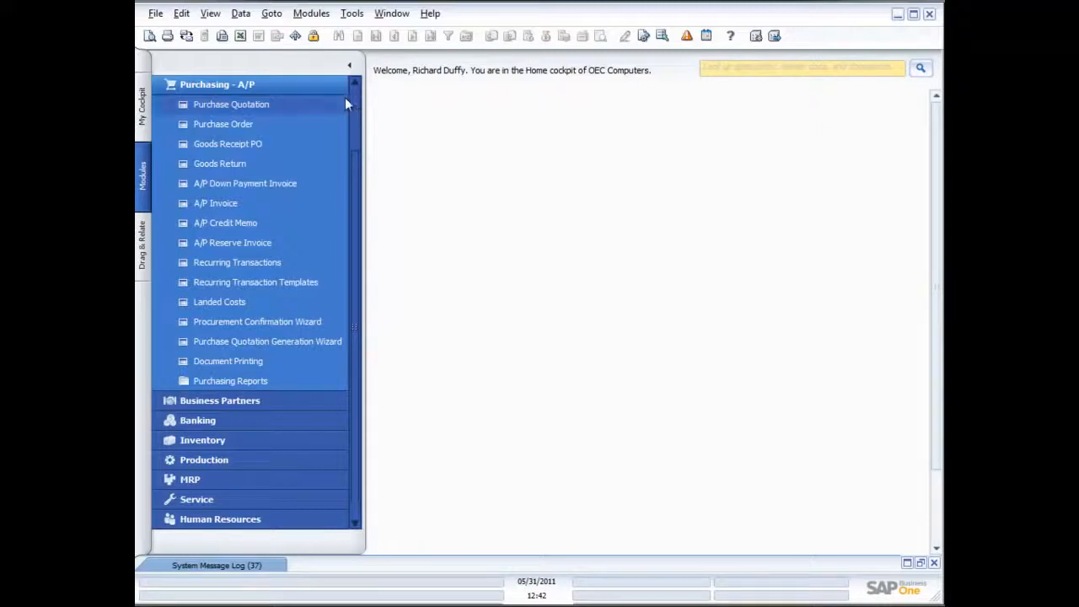
Start a new purchase quotation and choose Acme Associates as its vendor
{"action": "left_click", "coordinate": [244, 105]}
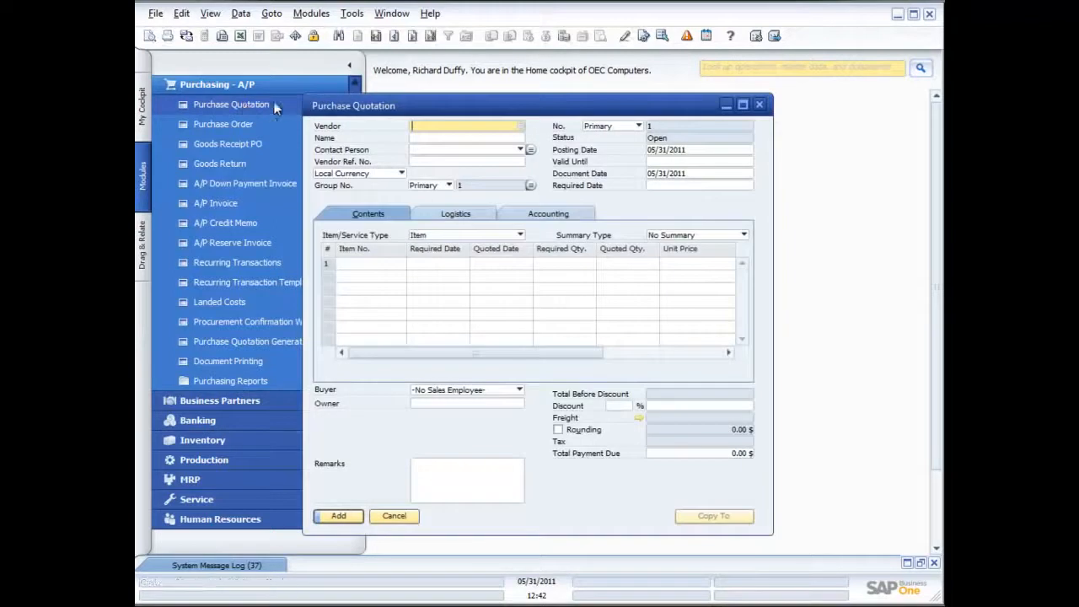
{"action": "left_click_drag", "start_coordinate": [480, 109], "coordinate": [572, 101]}
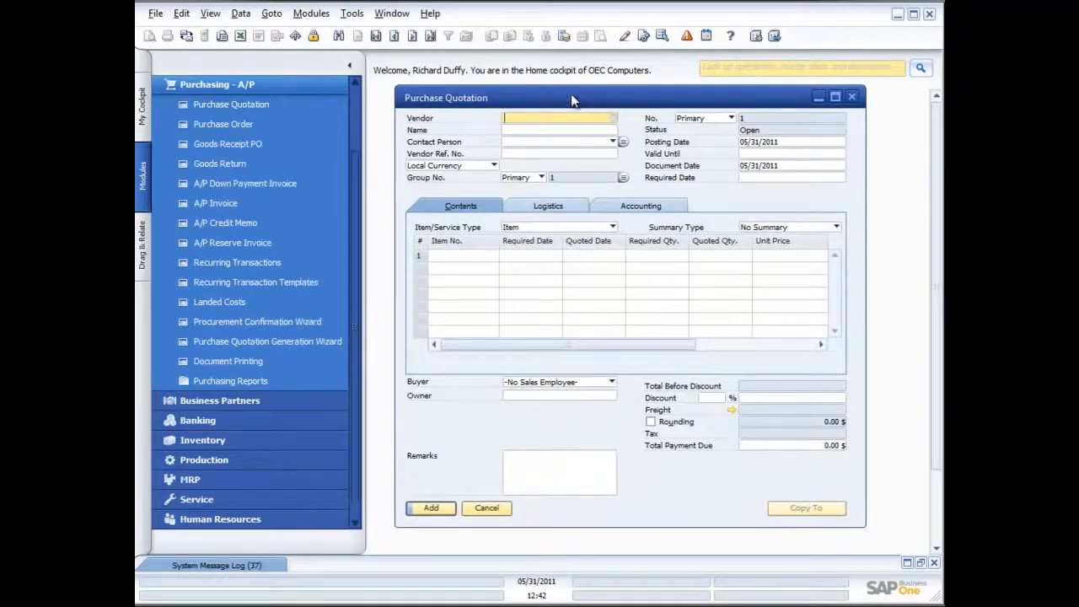
{"action": "left_click", "coordinate": [504, 121]}
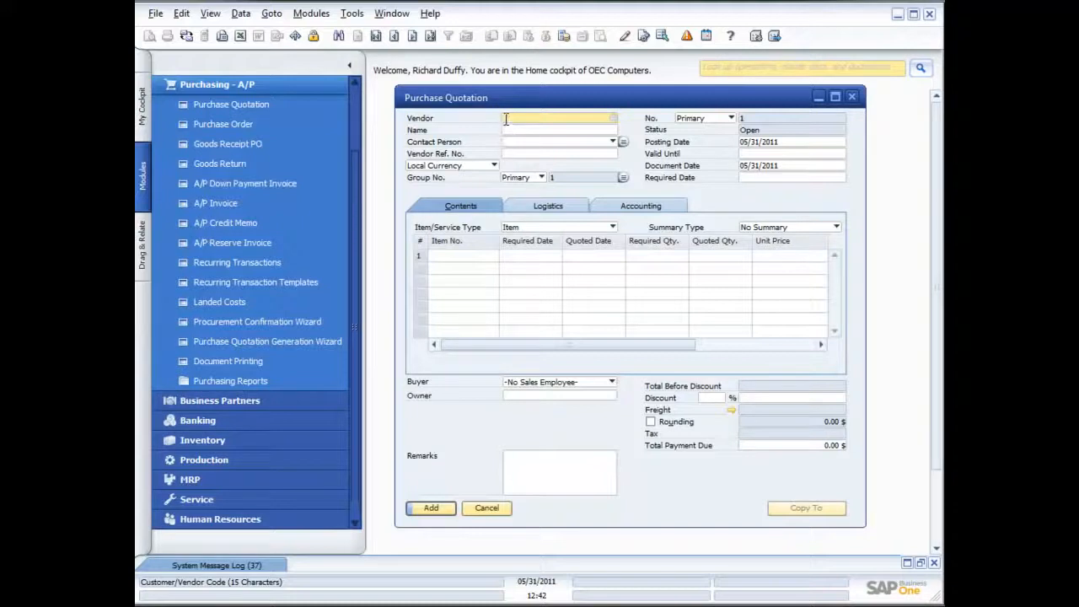
{"action": "left_click", "coordinate": [612, 119]}
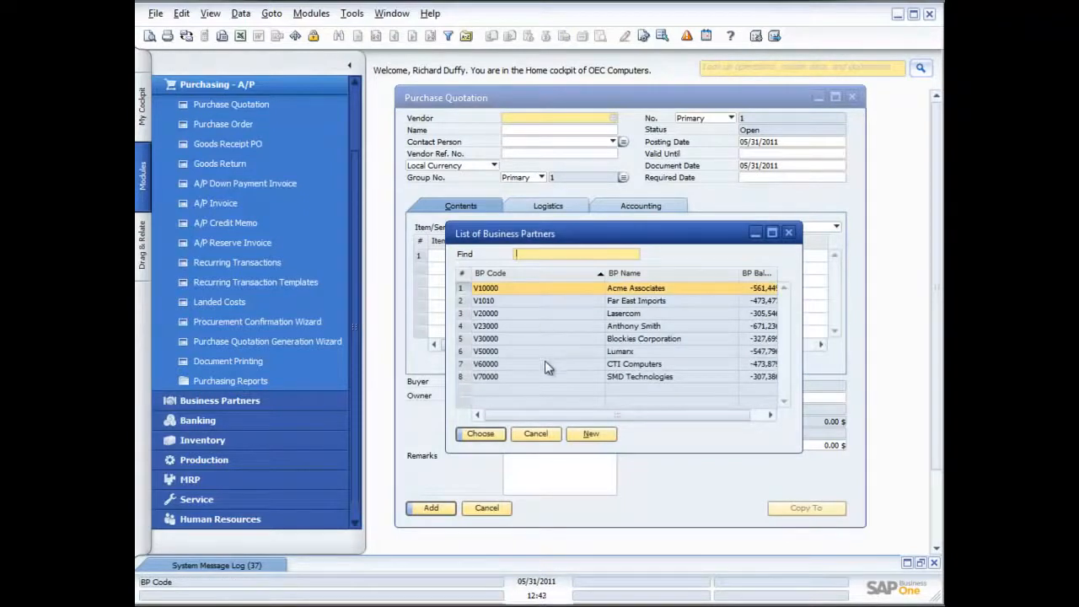
{"action": "double_click", "coordinate": [540, 292]}
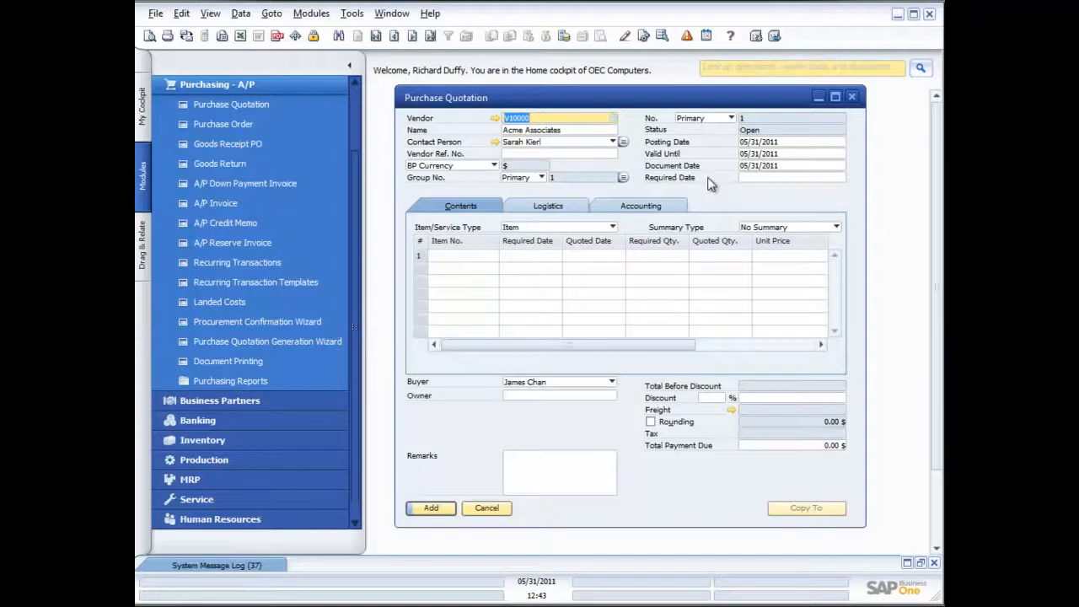
Add item A00001 (IBM Infoprint 1312) to the first row of the quotation's contents
{"action": "left_click", "coordinate": [478, 254]}
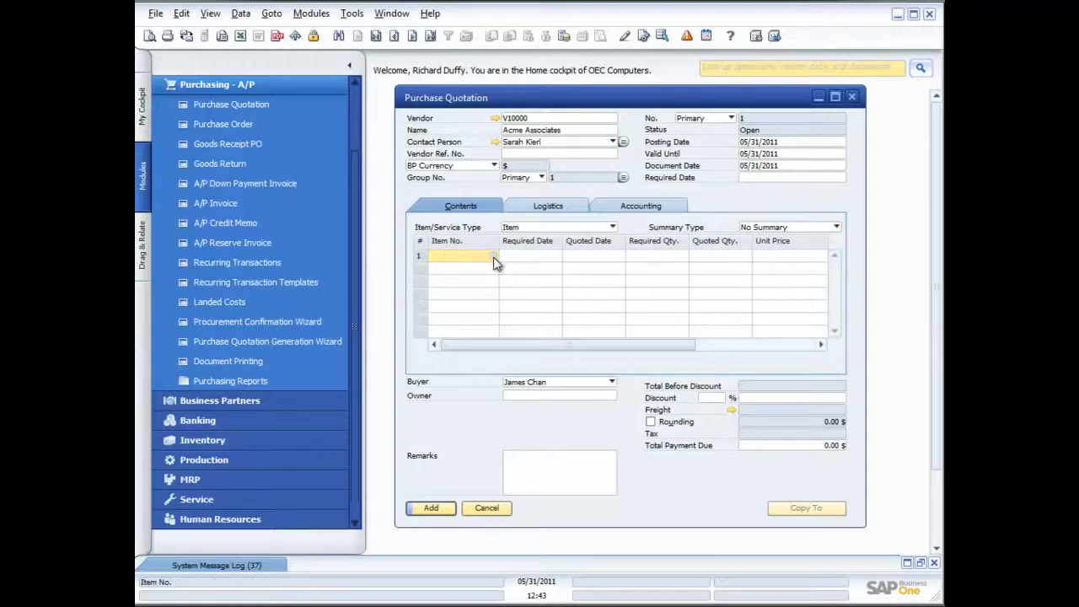
{"action": "left_click", "coordinate": [494, 257]}
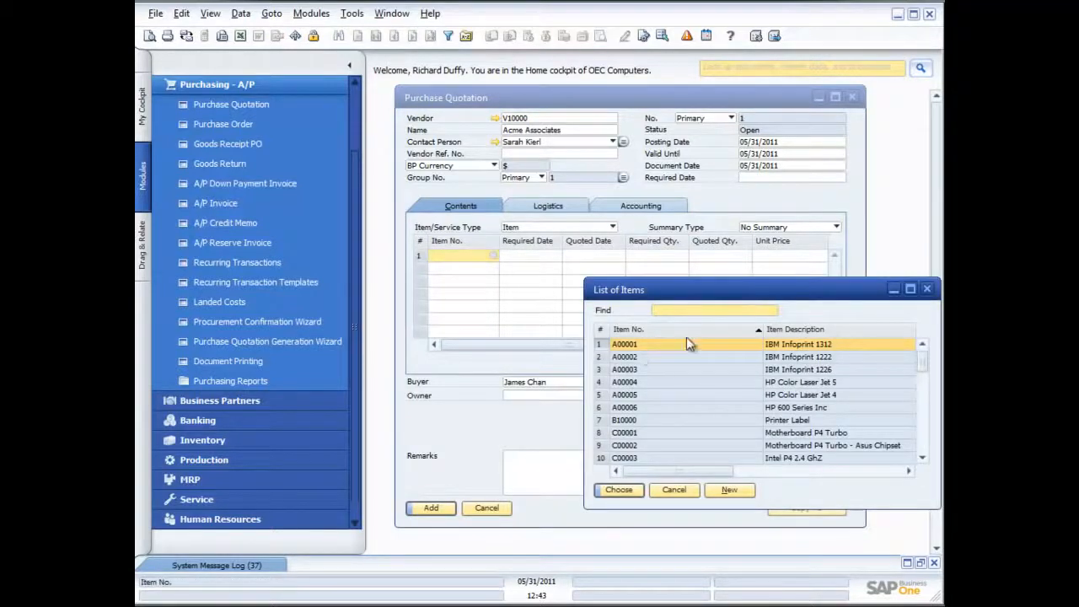
{"action": "double_click", "coordinate": [736, 344]}
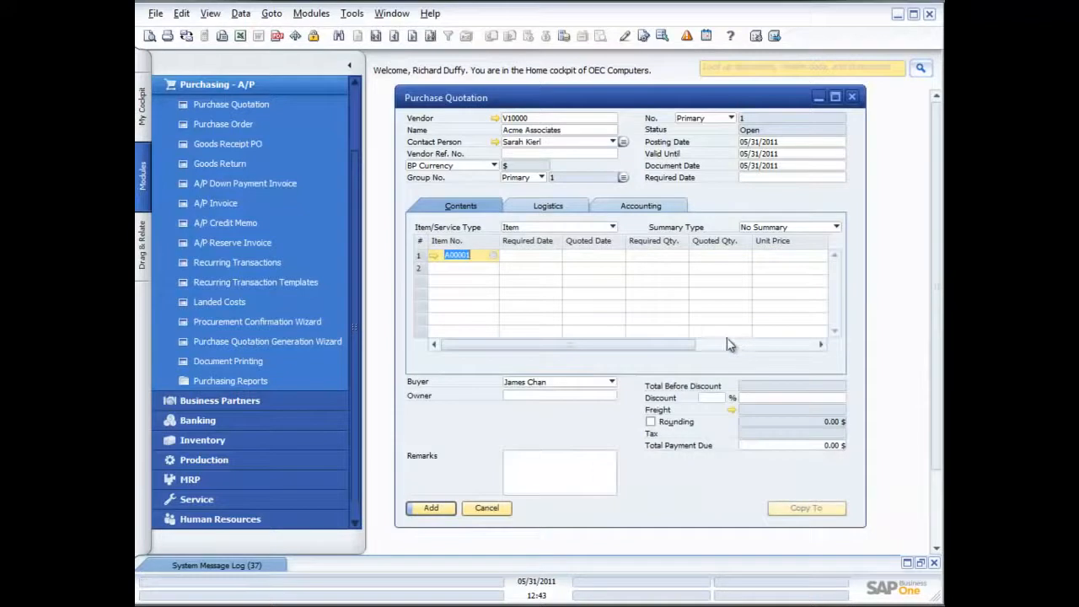
Set the required date of the A00001 row to 06/03/2011
{"action": "left_click", "coordinate": [539, 254]}
{"action": "left_click", "coordinate": [556, 255]}
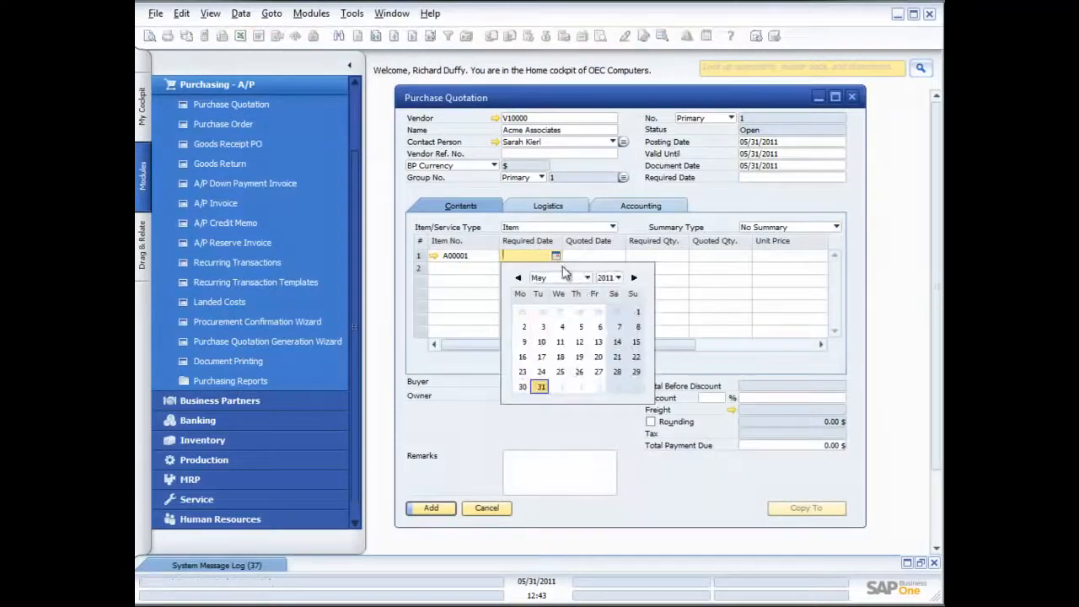
{"action": "left_click", "coordinate": [594, 387]}
{"action": "left_click", "coordinate": [602, 384]}
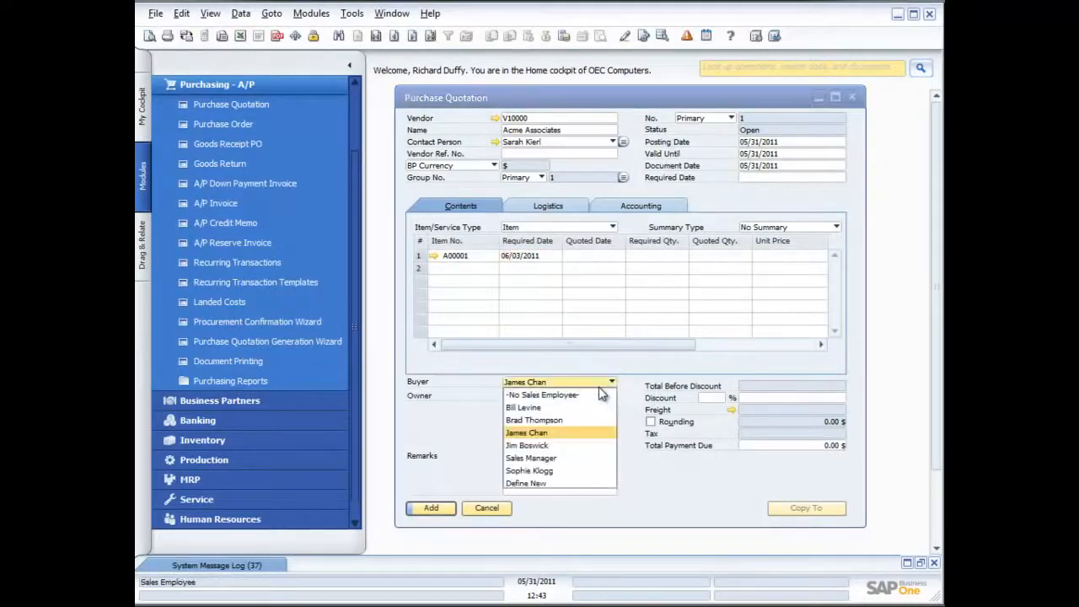
{"action": "left_click", "coordinate": [547, 253]}
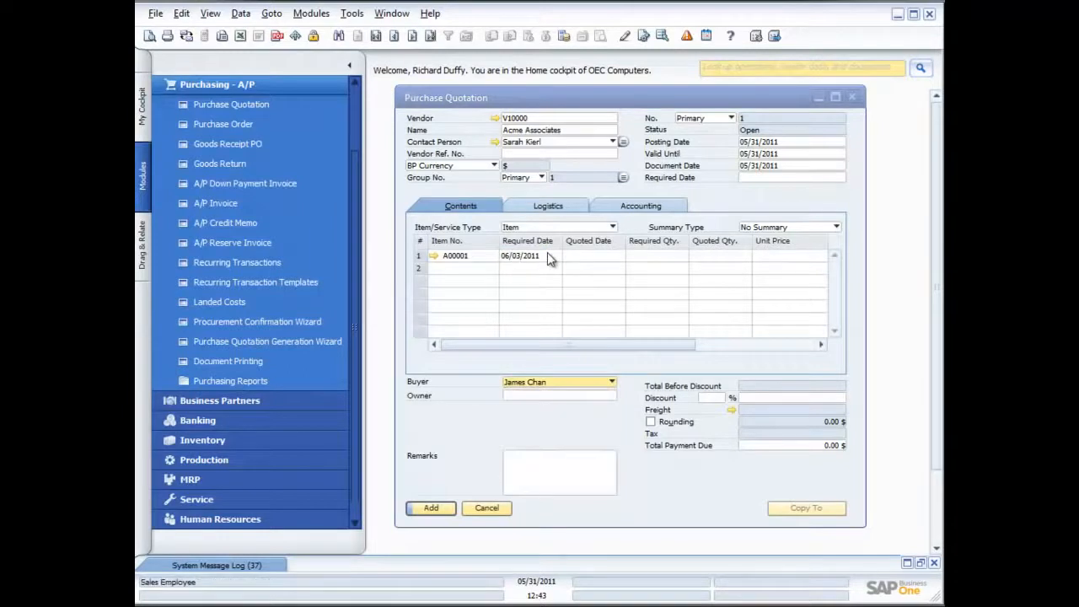
Set the quoted date of the A00001 row to 05/31/2011
{"action": "left_click", "coordinate": [588, 260]}
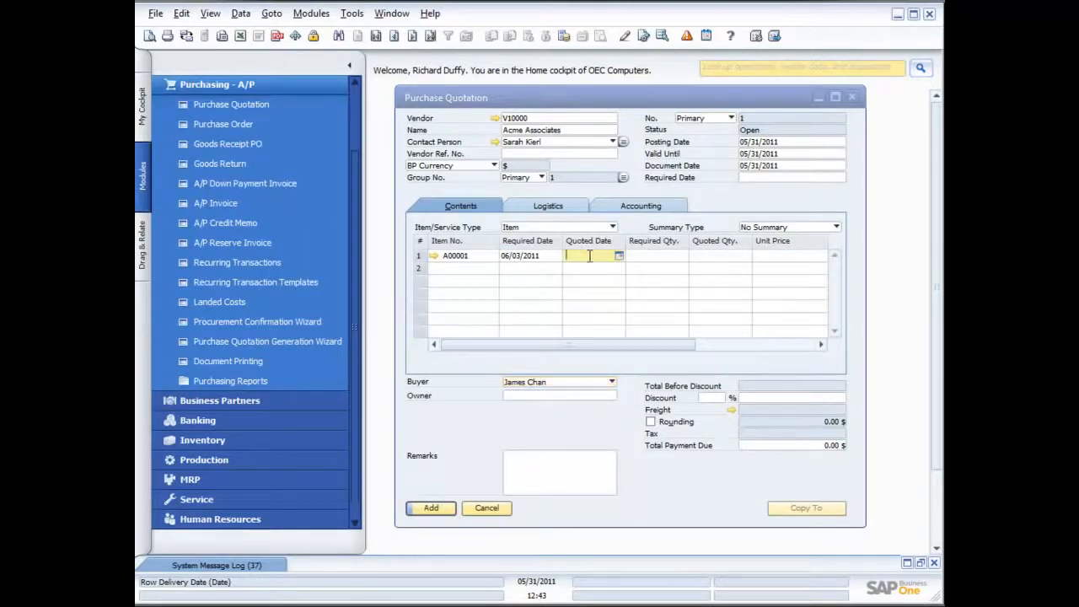
{"action": "left_click", "coordinate": [619, 257]}
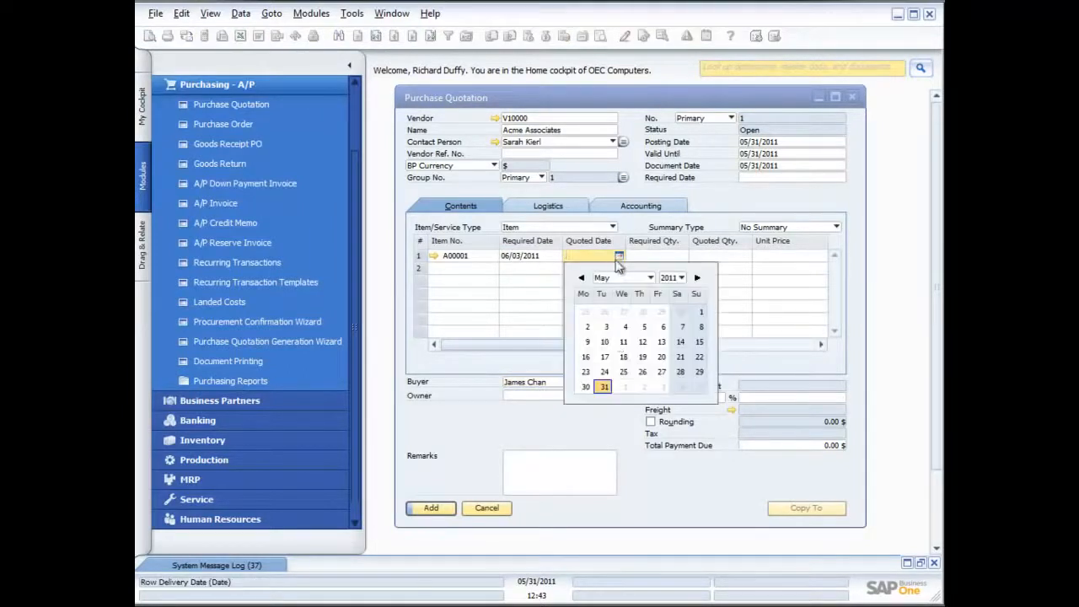
{"action": "left_click", "coordinate": [603, 387]}
{"action": "left_click", "coordinate": [606, 384]}
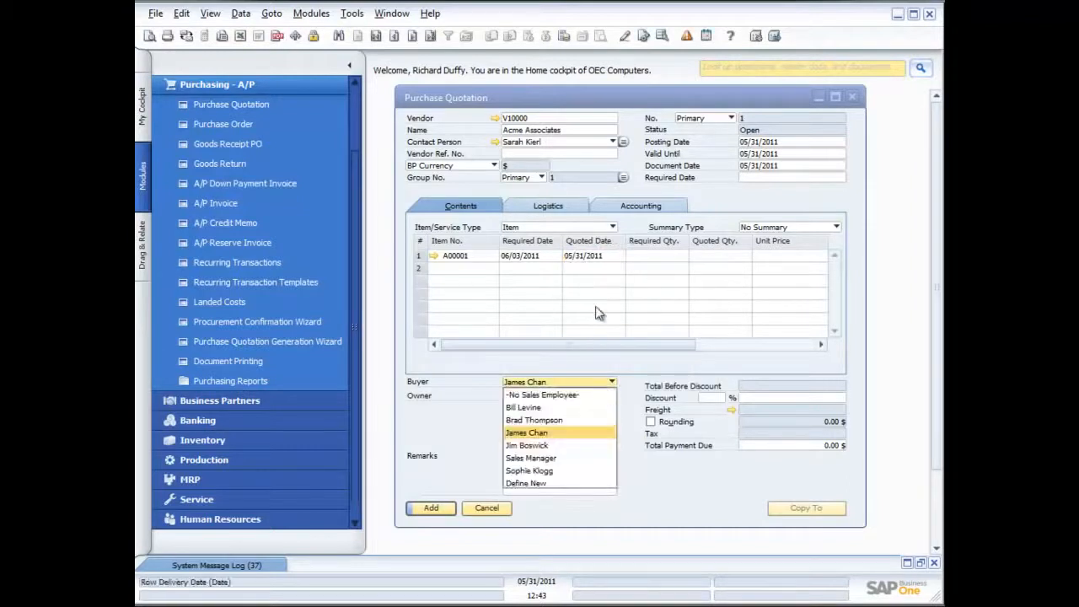
{"action": "left_click", "coordinate": [612, 261]}
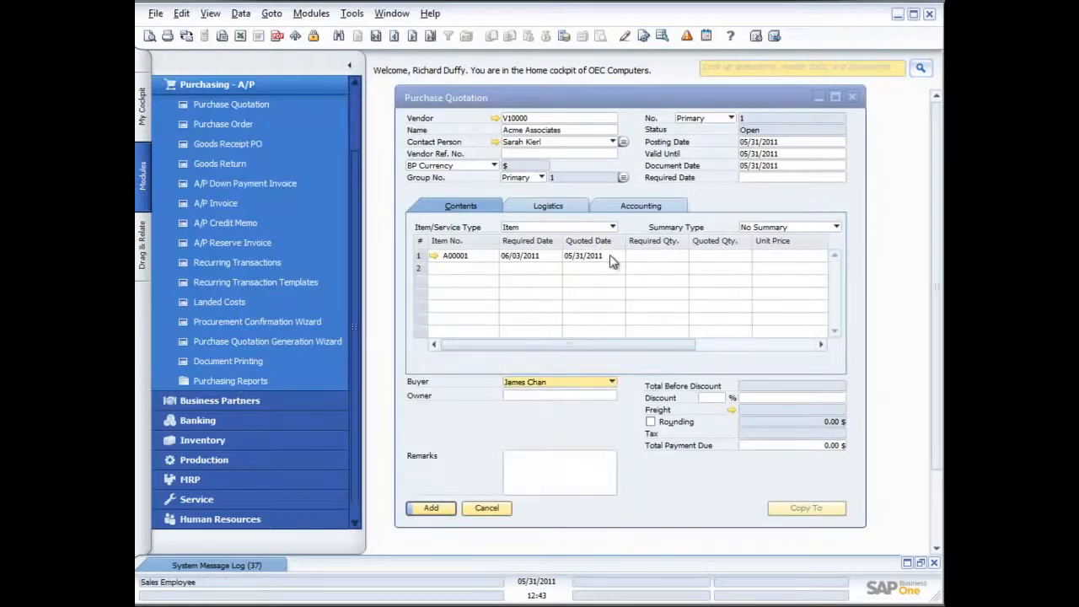
Set the required quantity of the A00001 row to 10
{"action": "left_click", "coordinate": [659, 255]}
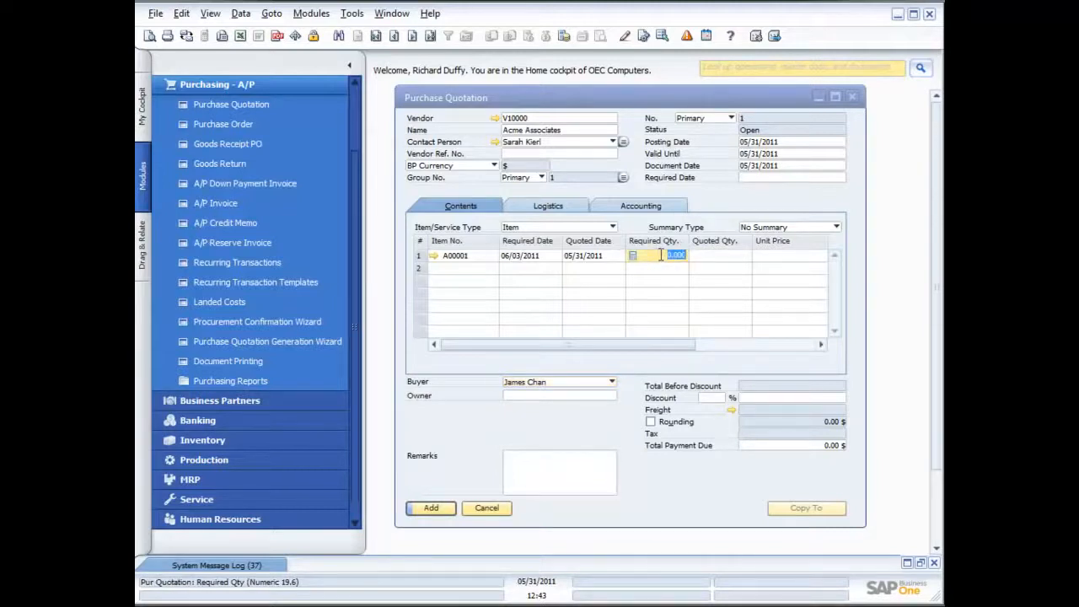
{"action": "type", "text": "10"}
{"action": "key", "text": "Tab"}
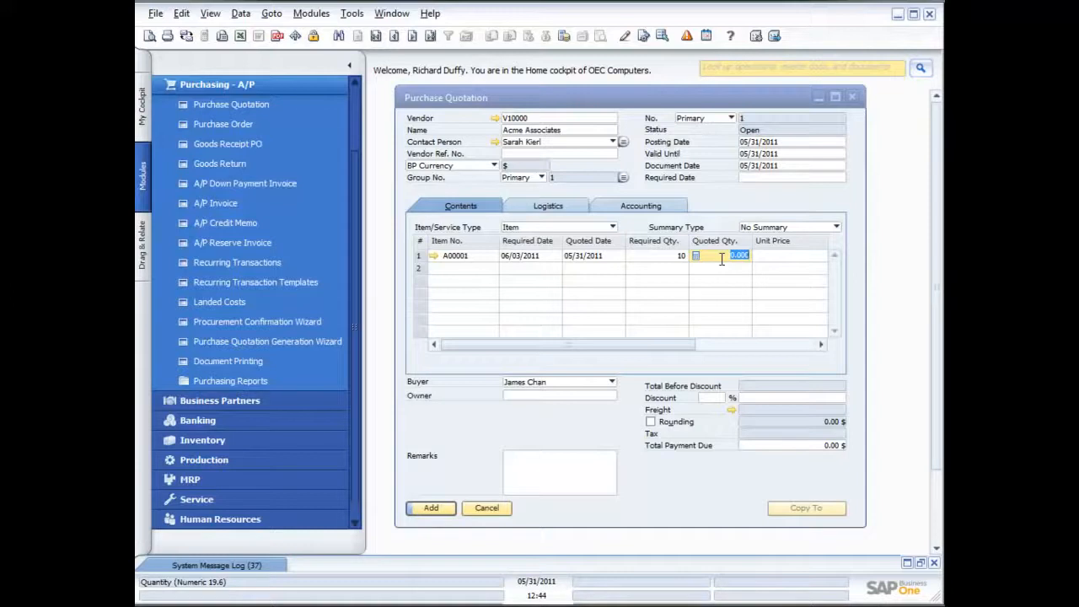
Try to add the quotation without a quoted quantity or unit price, accepting the zero total, and check the system message log
{"action": "left_click", "coordinate": [795, 256]}
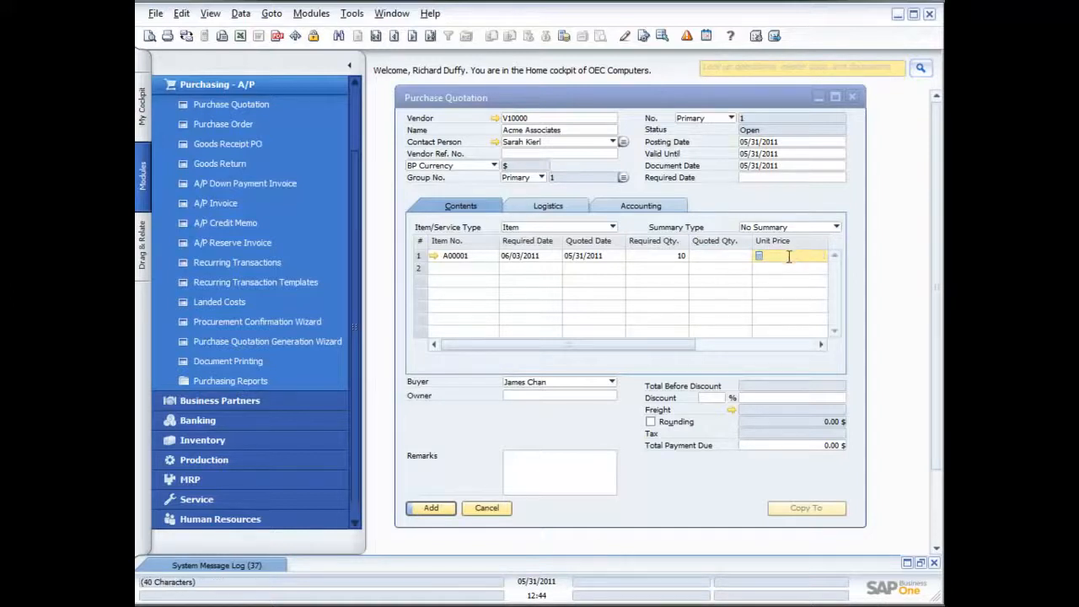
{"action": "left_click", "coordinate": [432, 508]}
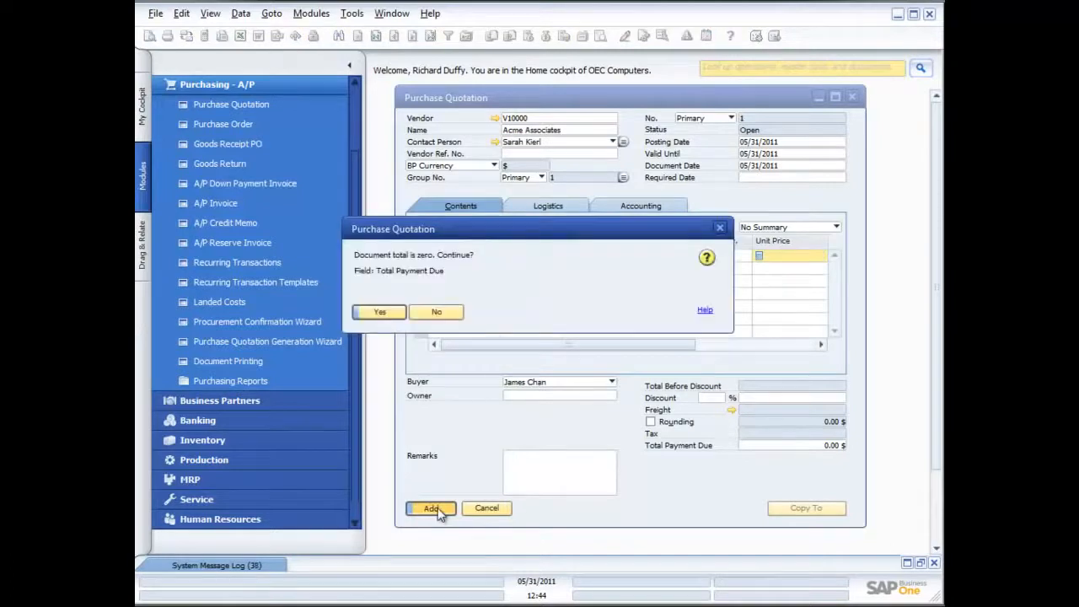
{"action": "left_click", "coordinate": [384, 314]}
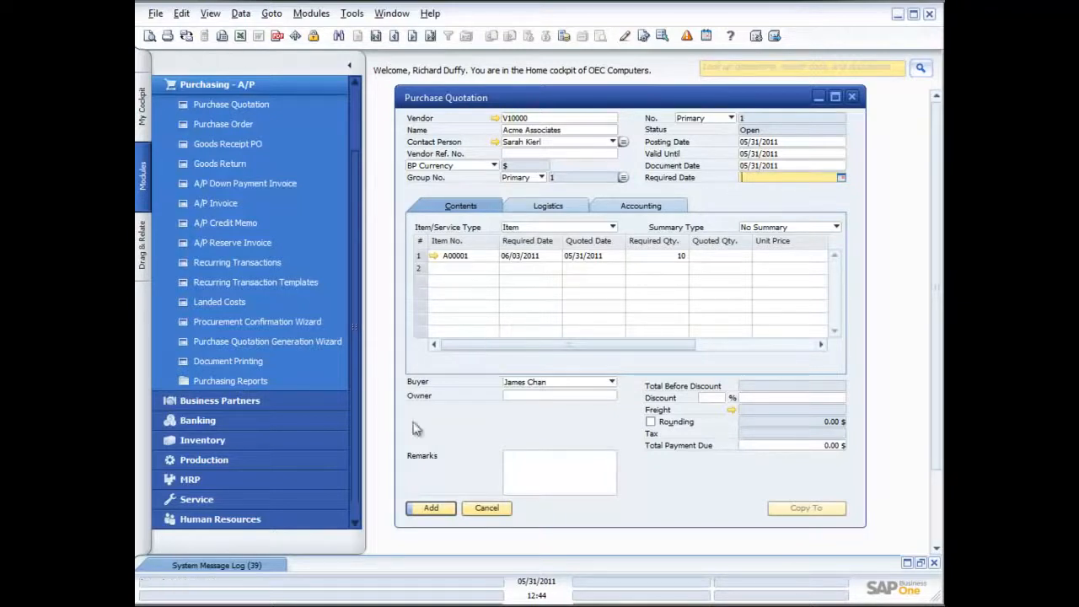
{"action": "left_click", "coordinate": [253, 566]}
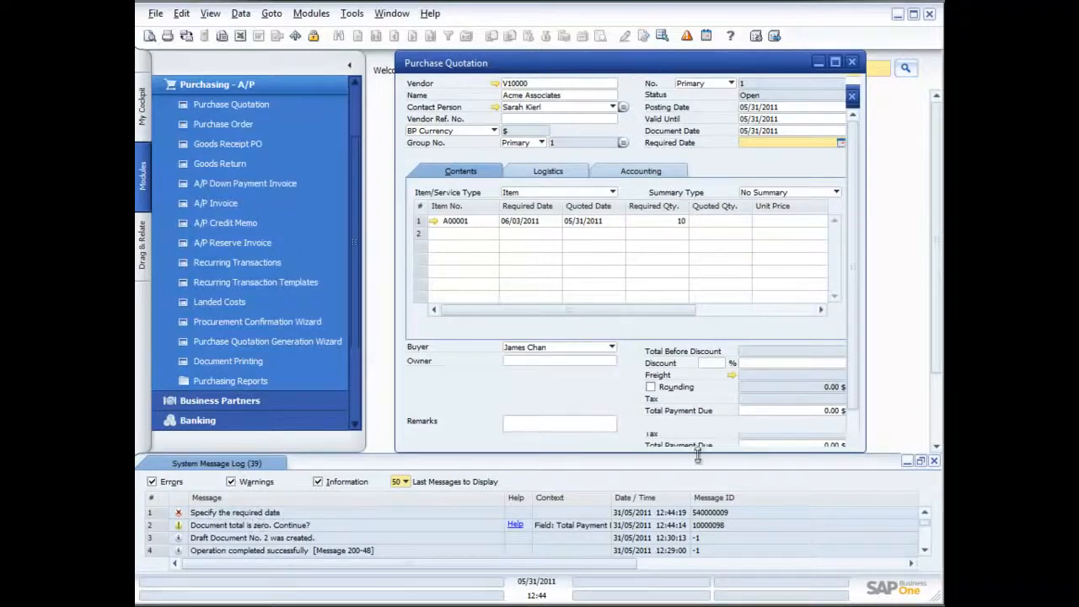
{"action": "left_click", "coordinate": [906, 460]}
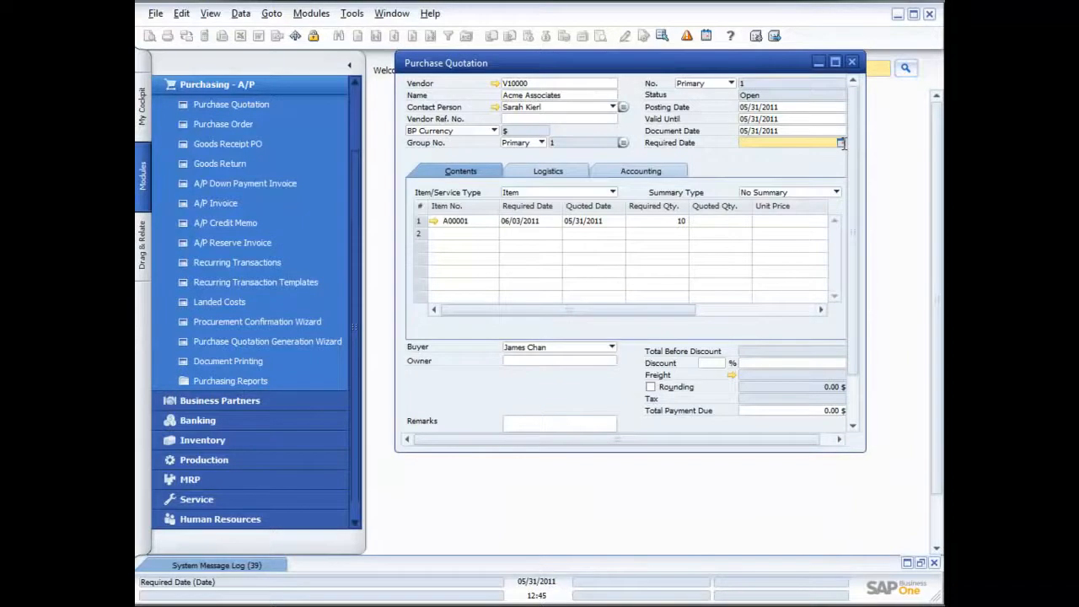
Set the required date in the quotation header to 06/03/2011
{"action": "left_click", "coordinate": [841, 143]}
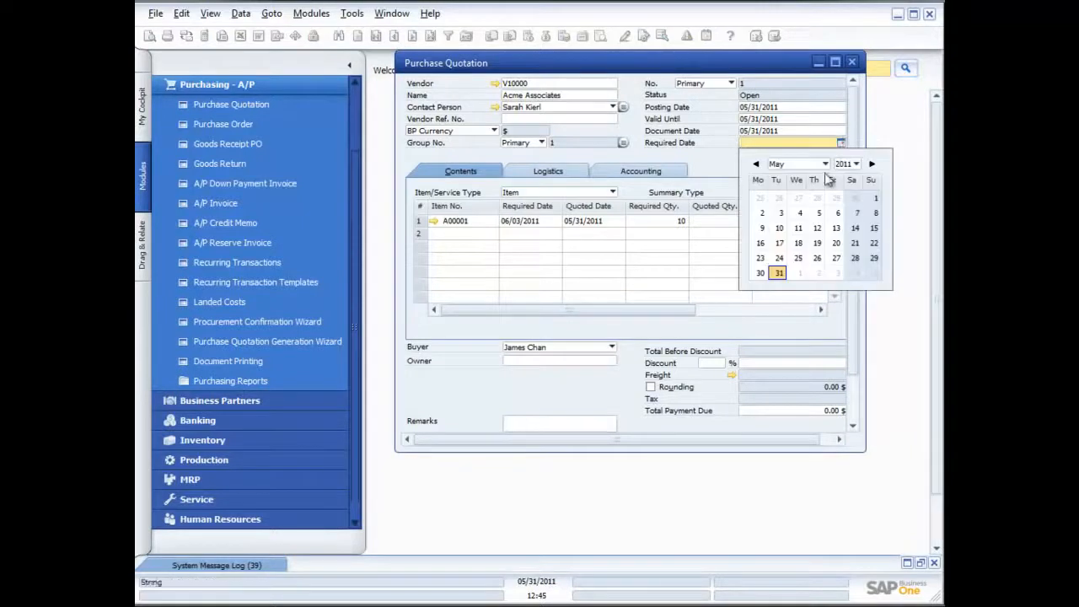
{"action": "left_click", "coordinate": [839, 272]}
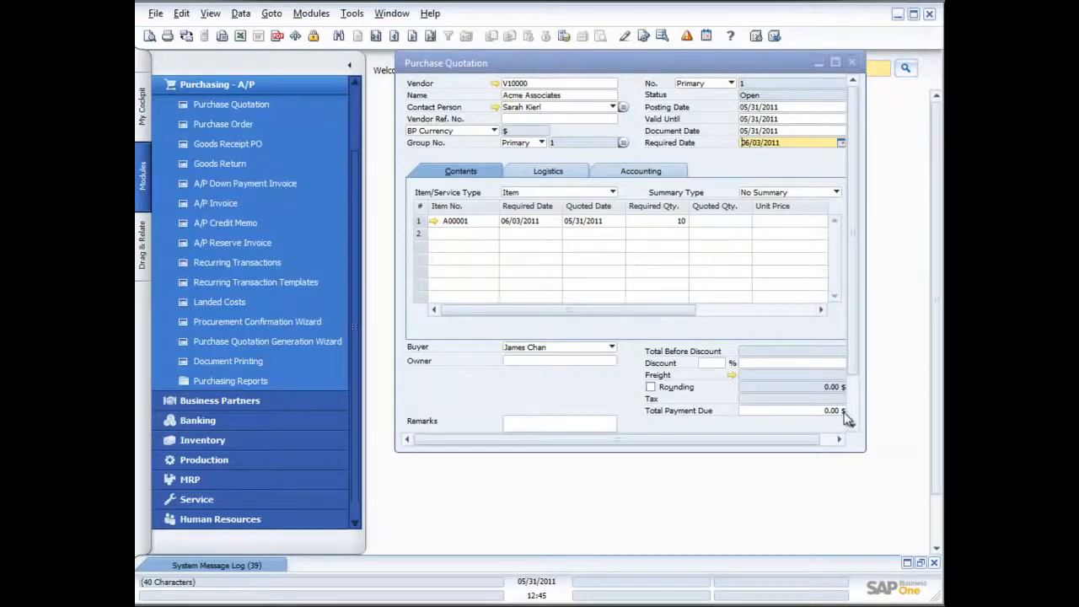
{"action": "scroll", "coordinate": [848, 410], "scroll_direction": "down", "scroll_amount": 2}
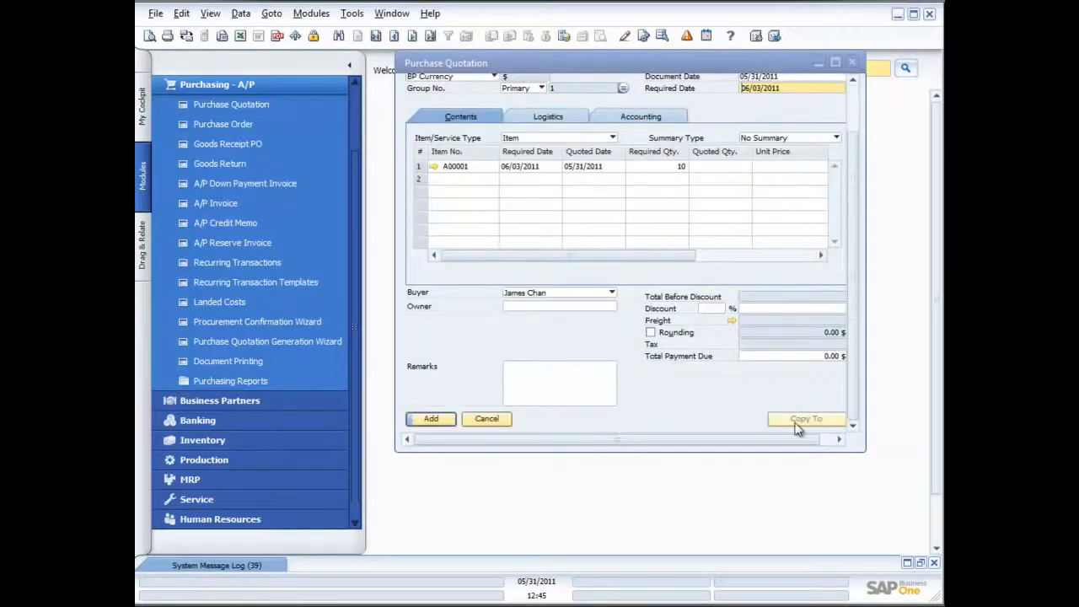
Add the purchase quotation, updating the existing rows with the new required date and accepting the zero document total
{"action": "left_click", "coordinate": [441, 419]}
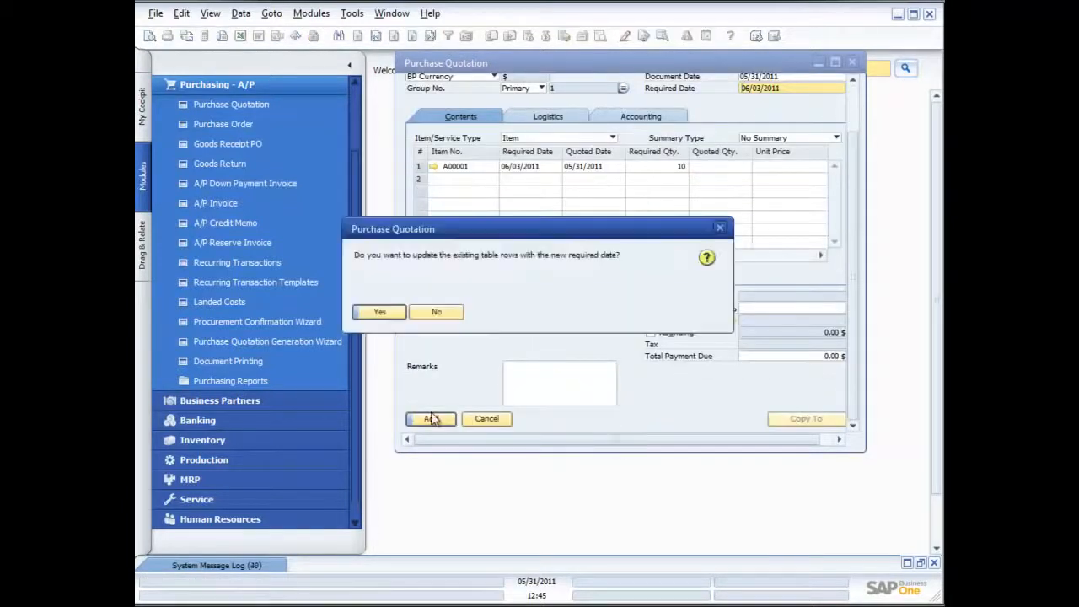
{"action": "left_click", "coordinate": [382, 312]}
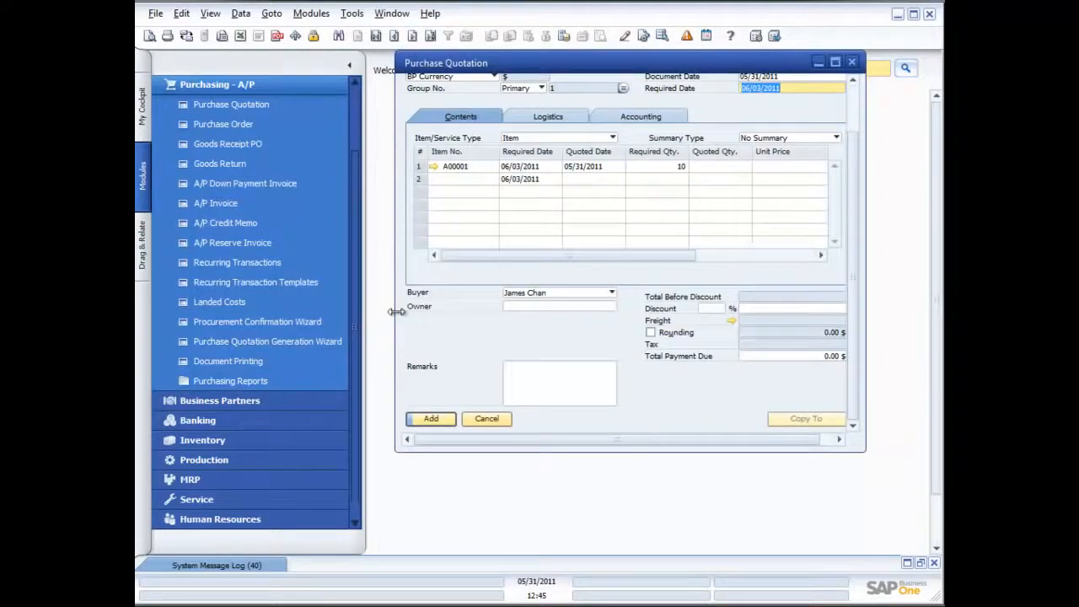
{"action": "left_click", "coordinate": [430, 419]}
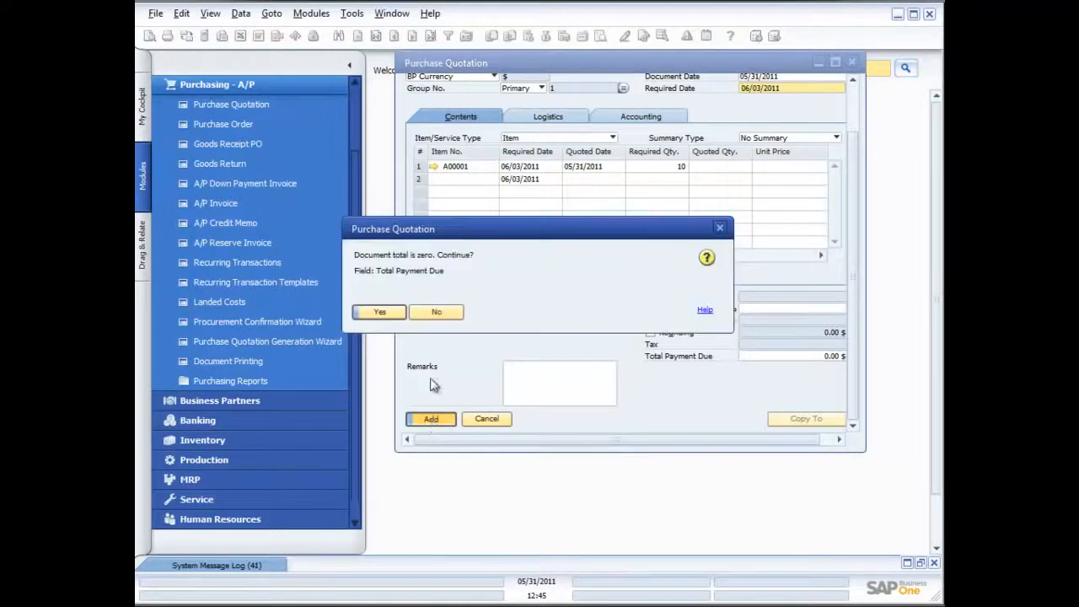
{"action": "left_click", "coordinate": [388, 314]}
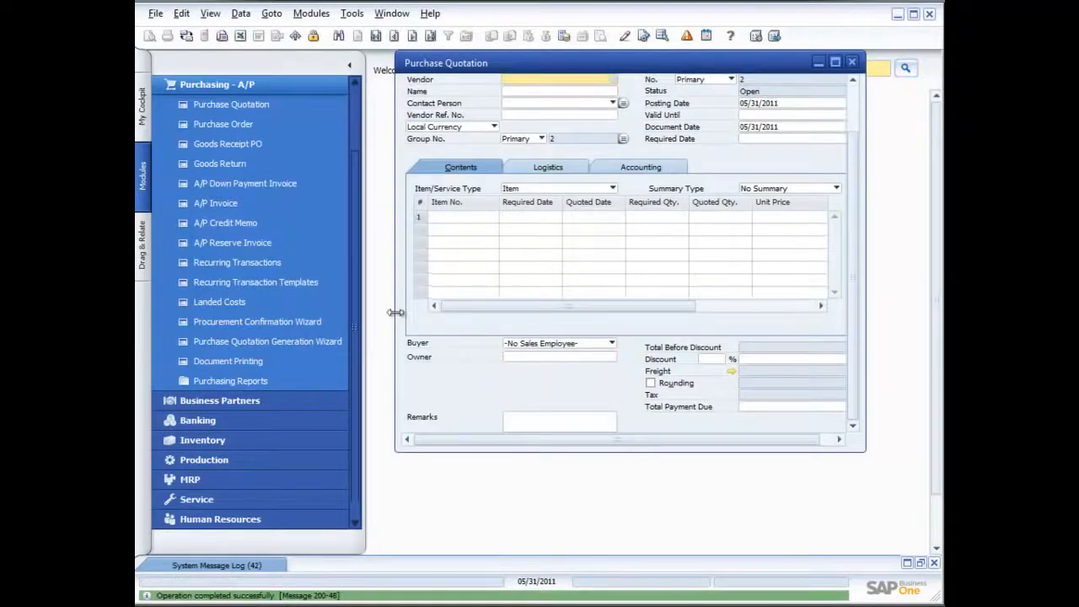
Bring up the last saved purchase quotation, examine its print preview and close the preview
{"action": "left_click", "coordinate": [431, 36]}
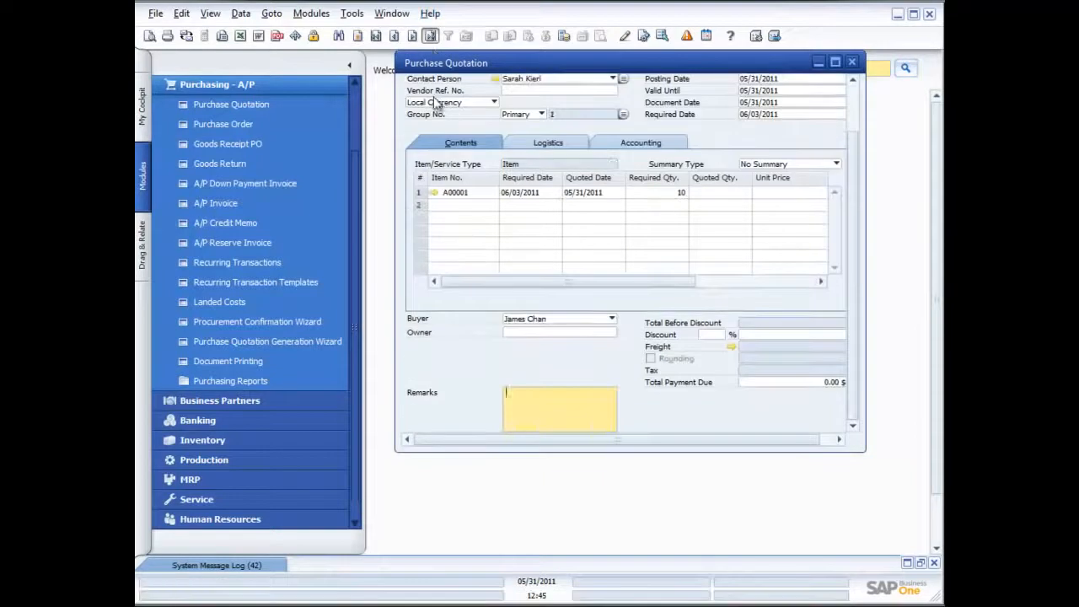
{"action": "left_click", "coordinate": [149, 37]}
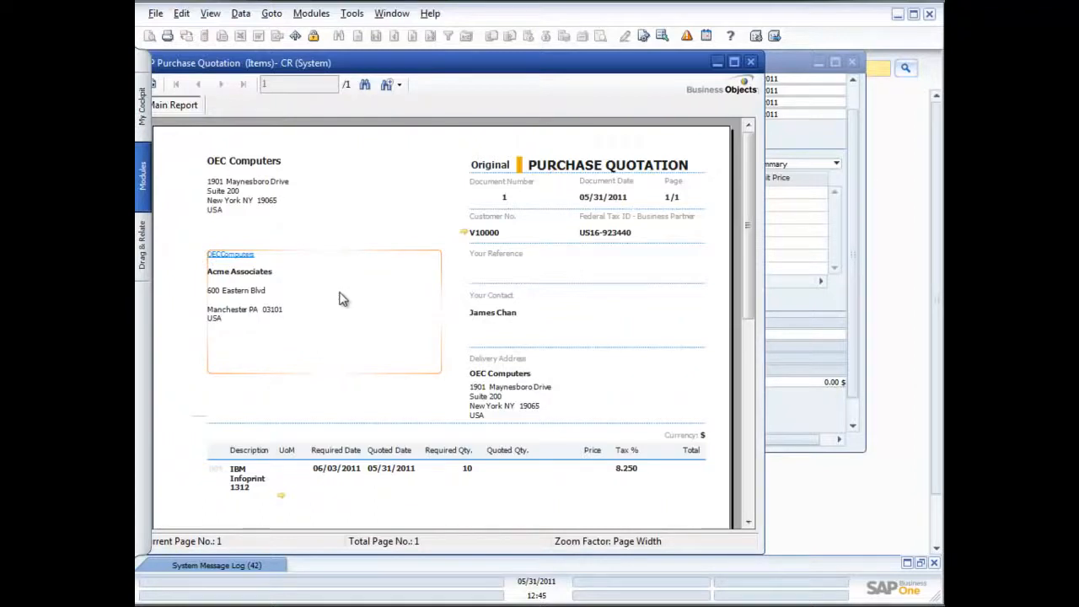
{"action": "left_click", "coordinate": [750, 62]}
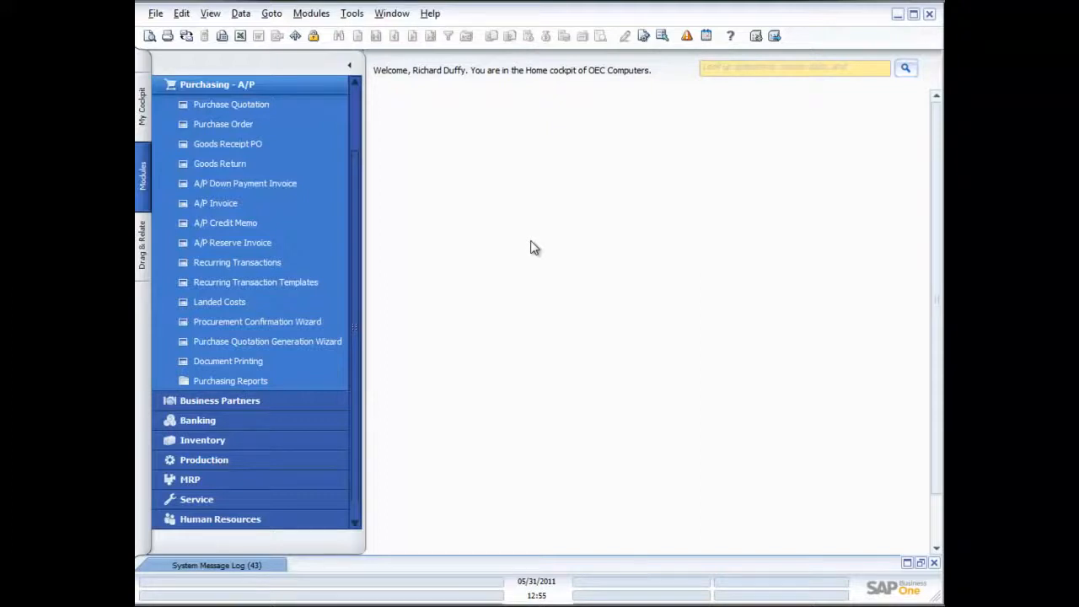
Start the Purchase Quotation Generation Wizard and proceed to its document generation options
{"action": "left_click", "coordinate": [278, 341]}
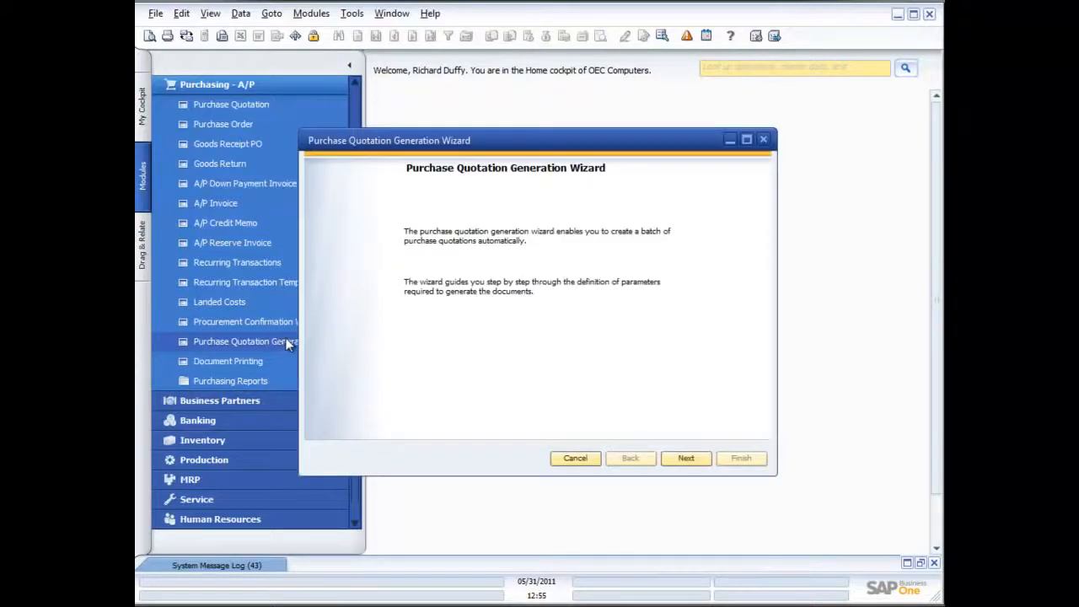
{"action": "left_click_drag", "start_coordinate": [504, 137], "coordinate": [577, 123]}
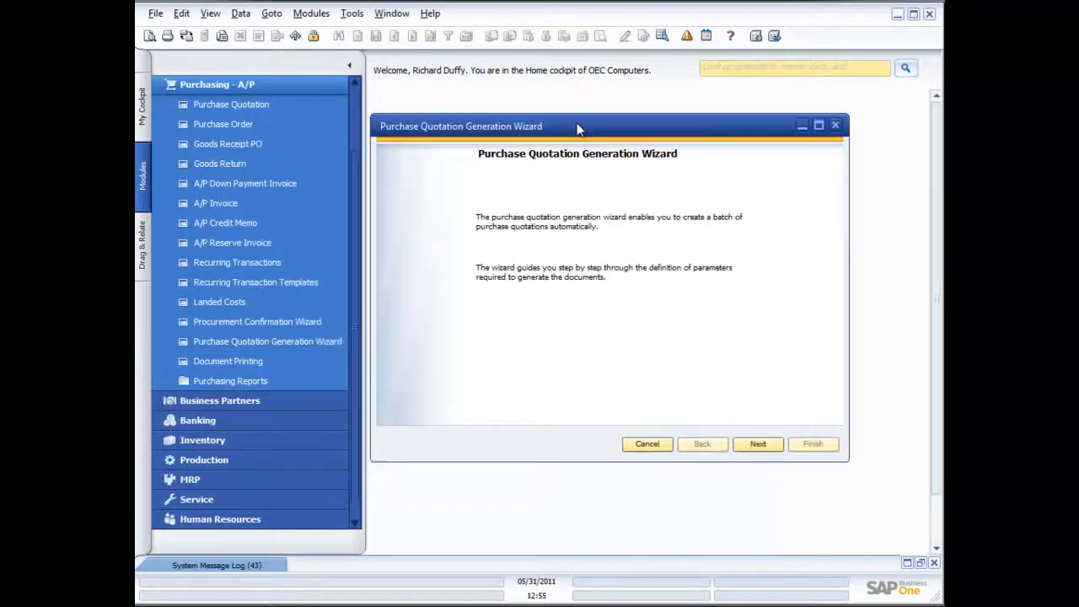
{"action": "left_click", "coordinate": [758, 444]}
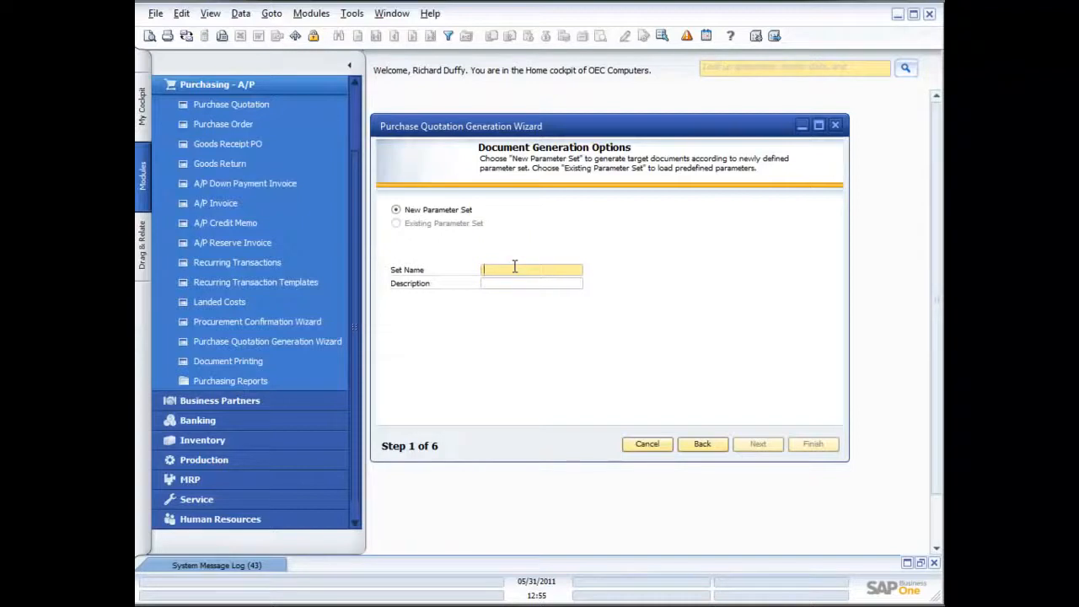
Name the new parameter set "Default PQ Set" and proceed to the item selection
{"action": "type", "text": "Default PQ Set"}
{"action": "key", "text": "Tab"}
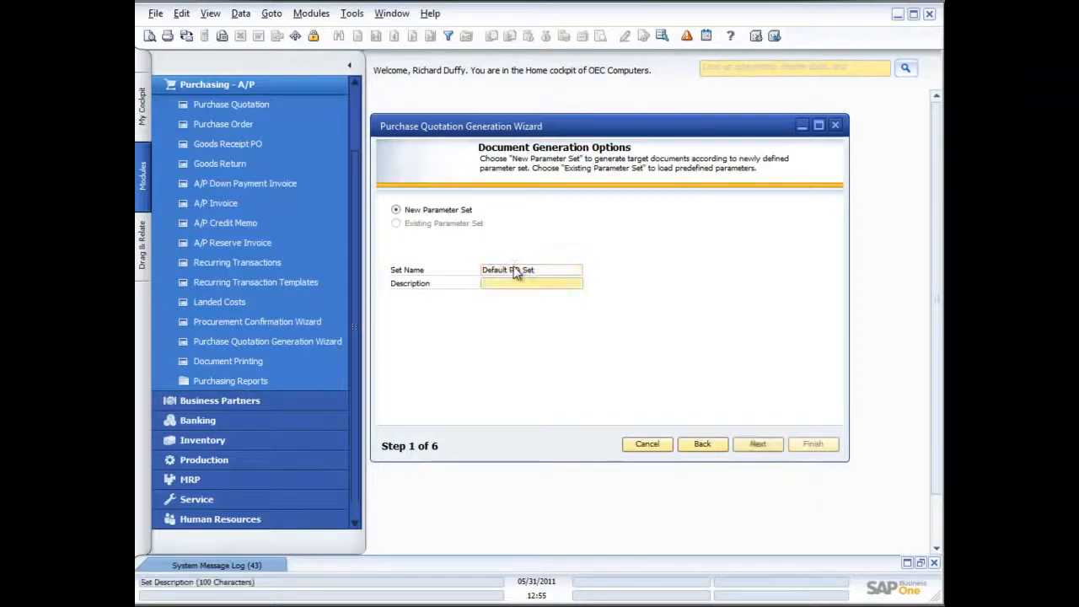
{"action": "left_click", "coordinate": [759, 444]}
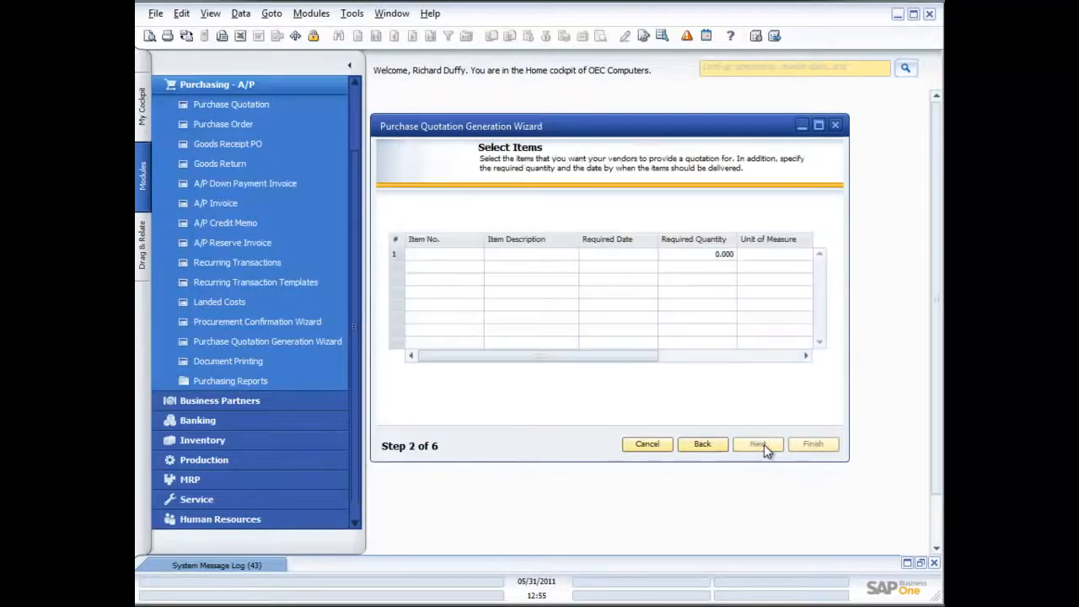
Add item A00001, IBM Infoprint 1312, to the first row of the wizard's item table
{"action": "left_click", "coordinate": [461, 258]}
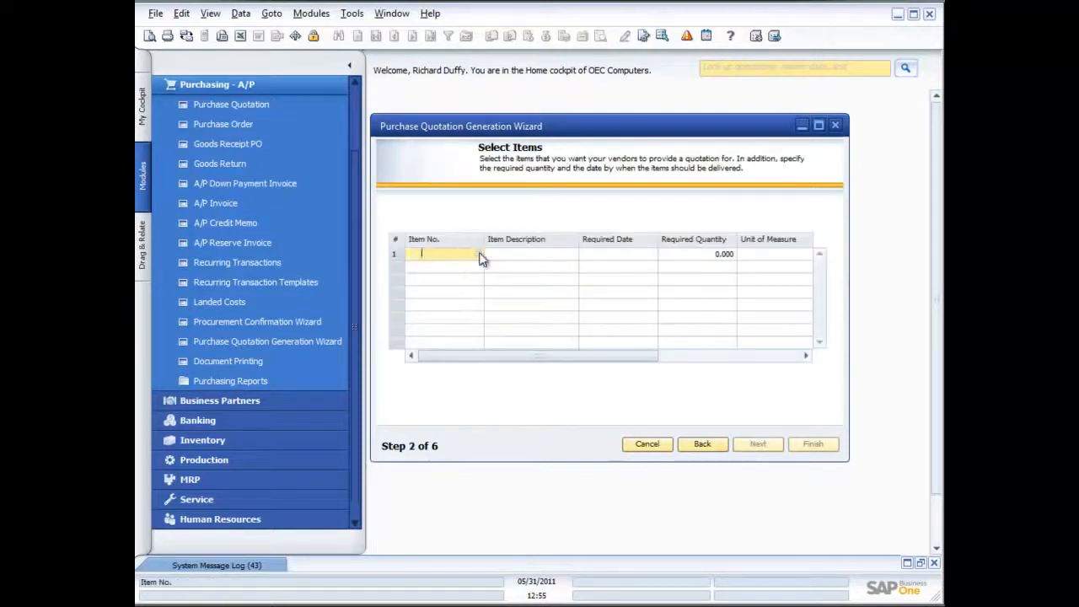
{"action": "left_click", "coordinate": [479, 255]}
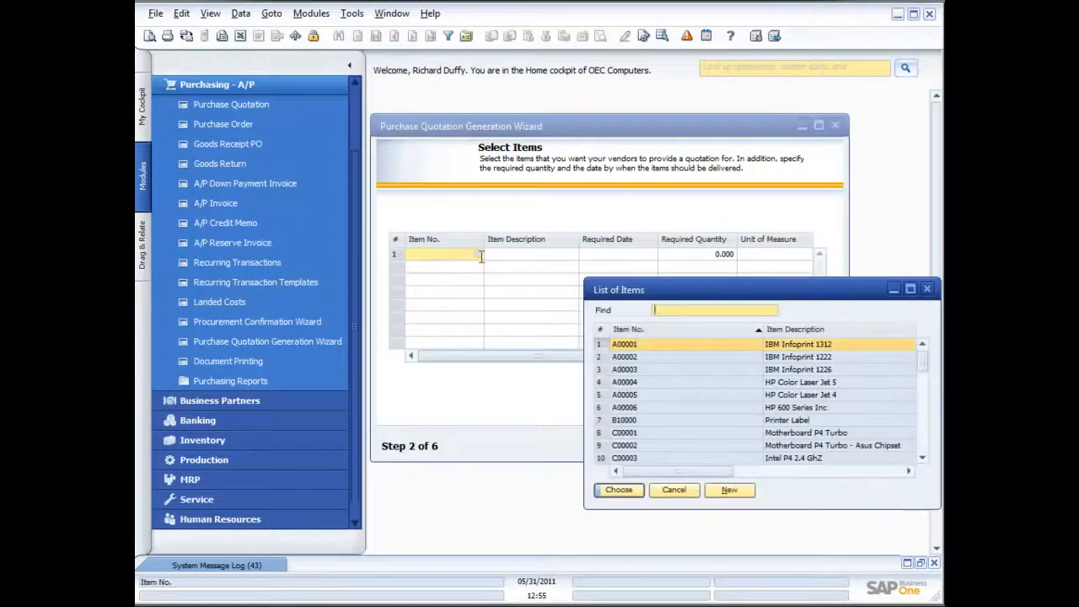
{"action": "double_click", "coordinate": [635, 341]}
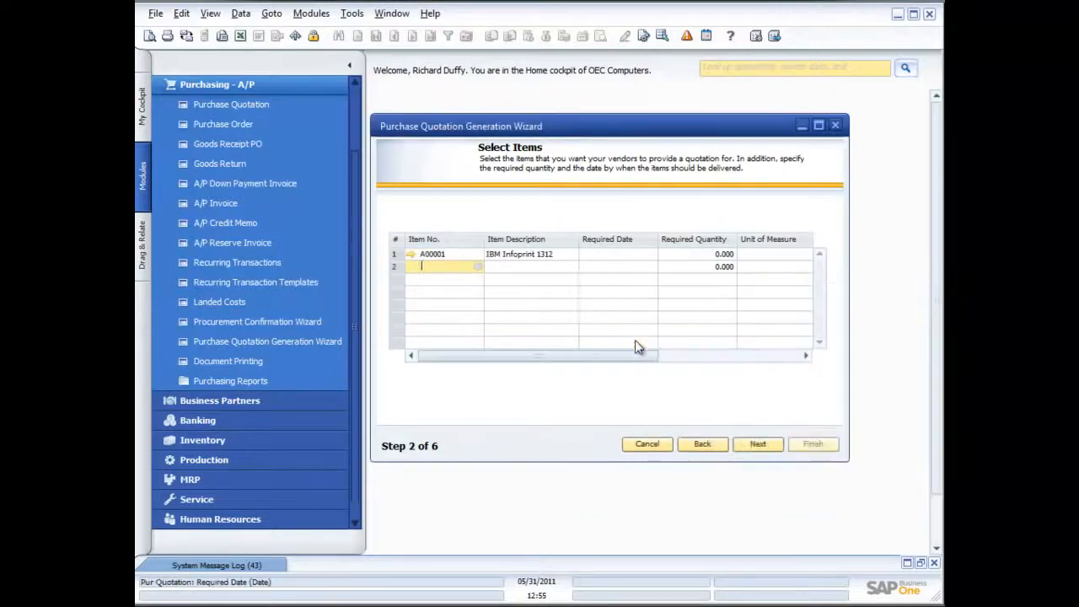
Set the required date of item A00001 to 06/03/2011 and its required quantity to 10
{"action": "left_click", "coordinate": [506, 254]}
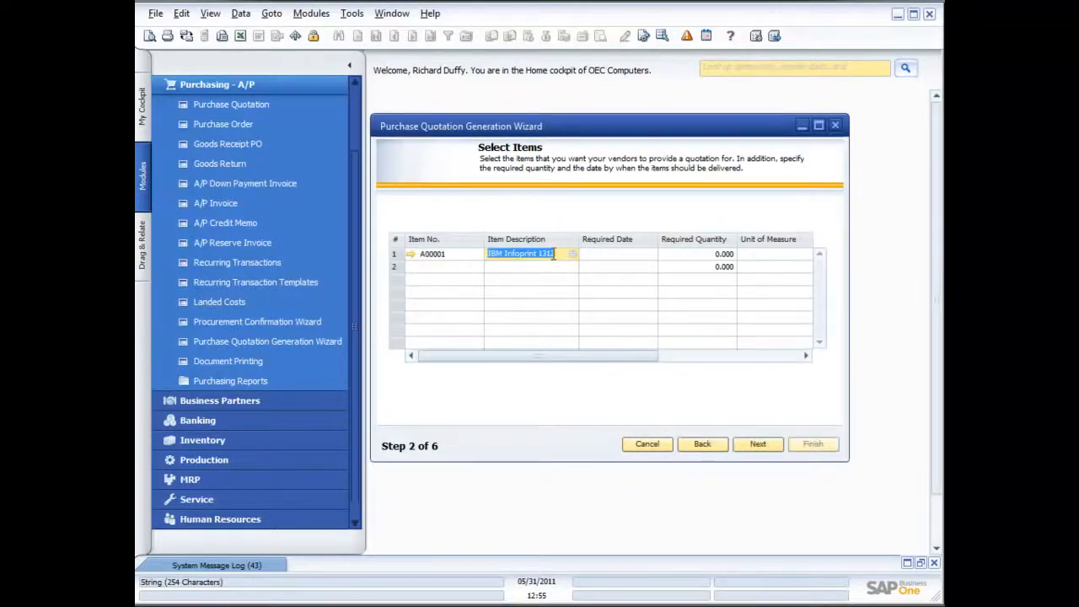
{"action": "left_click", "coordinate": [634, 255]}
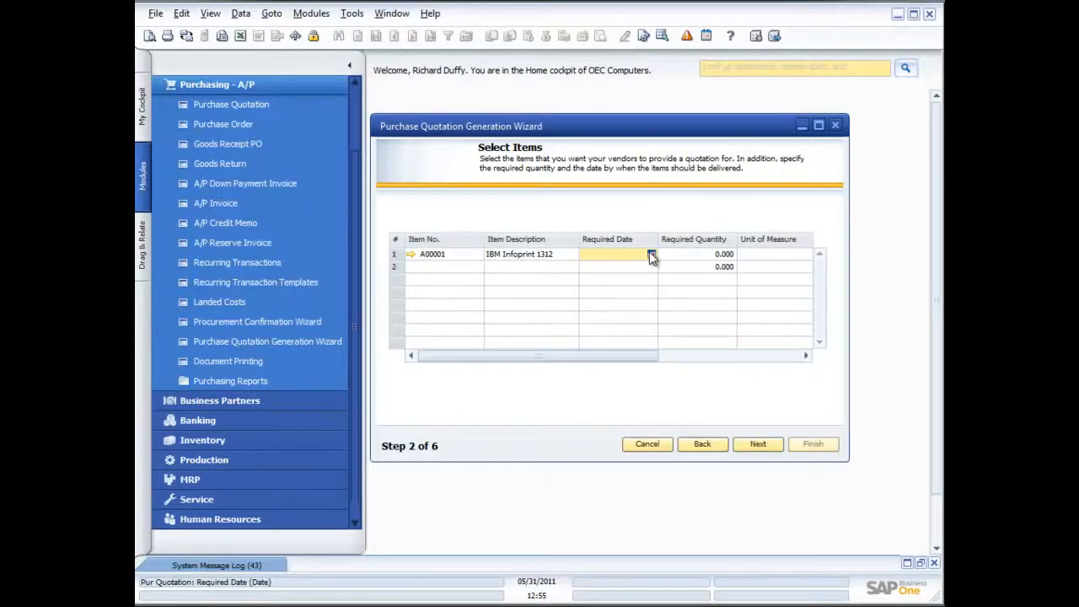
{"action": "left_click", "coordinate": [651, 254]}
{"action": "left_click", "coordinate": [679, 387]}
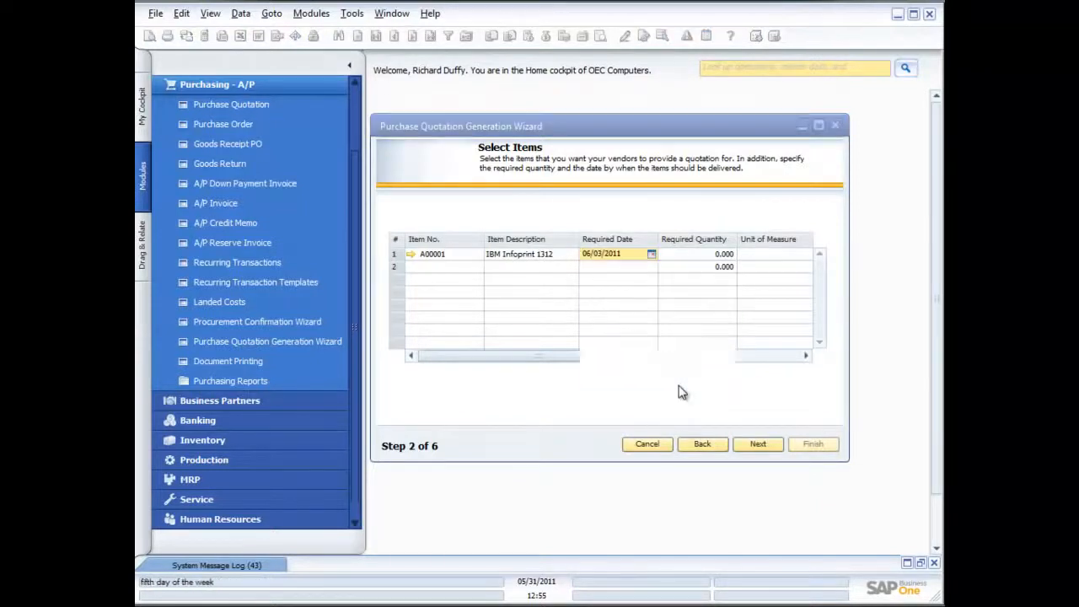
{"action": "left_click", "coordinate": [723, 254]}
{"action": "type", "text": "10"}
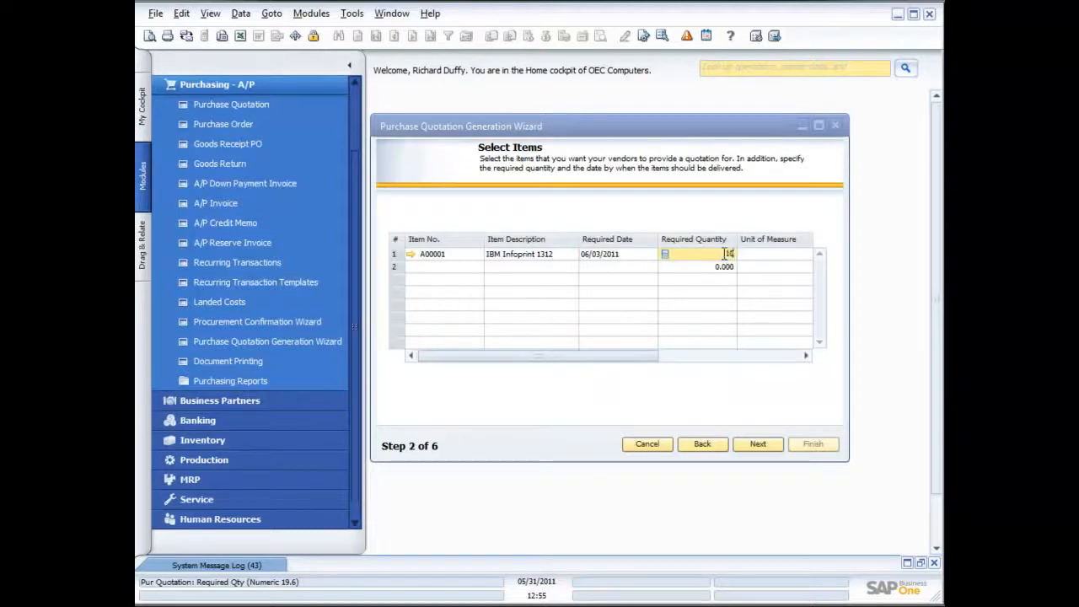
Set the item's valid-until date to 06/03/2011 and proceed to the purchase quotation line items
{"action": "left_click", "coordinate": [756, 444]}
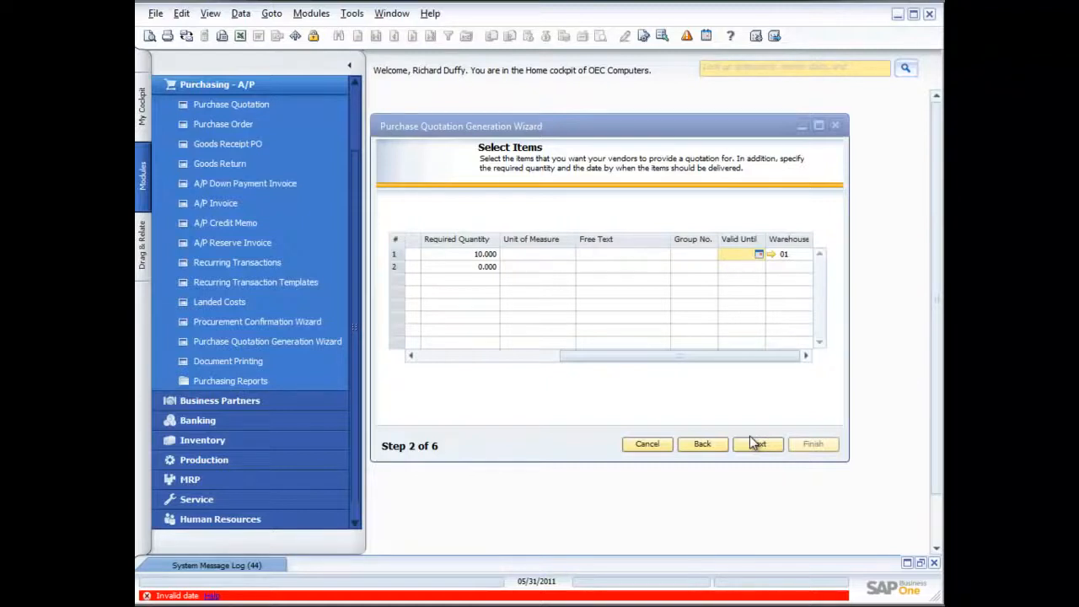
{"action": "left_click", "coordinate": [759, 253]}
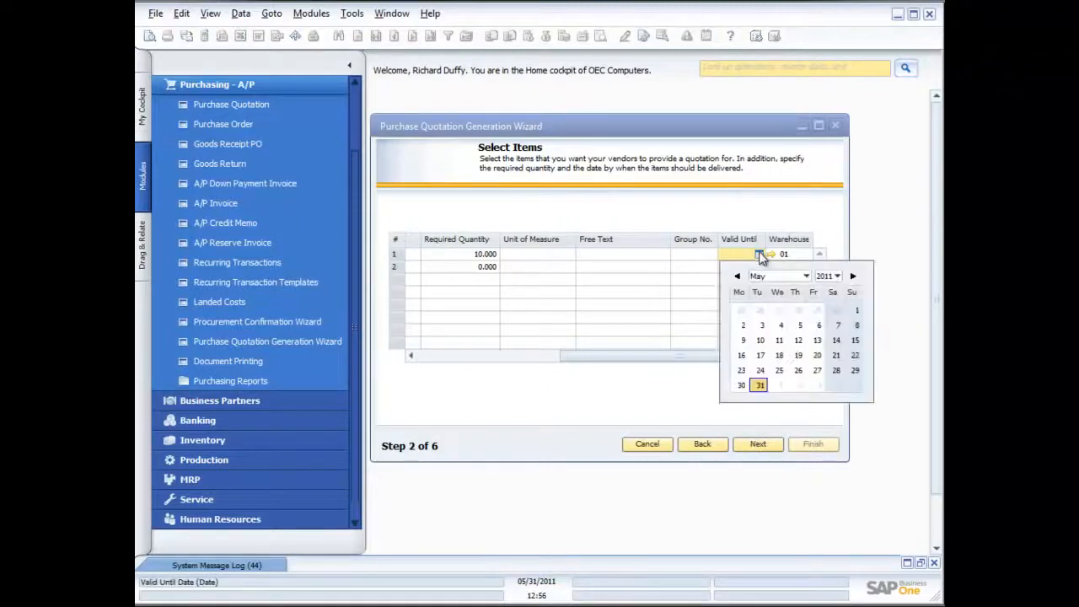
{"action": "left_click", "coordinate": [817, 385]}
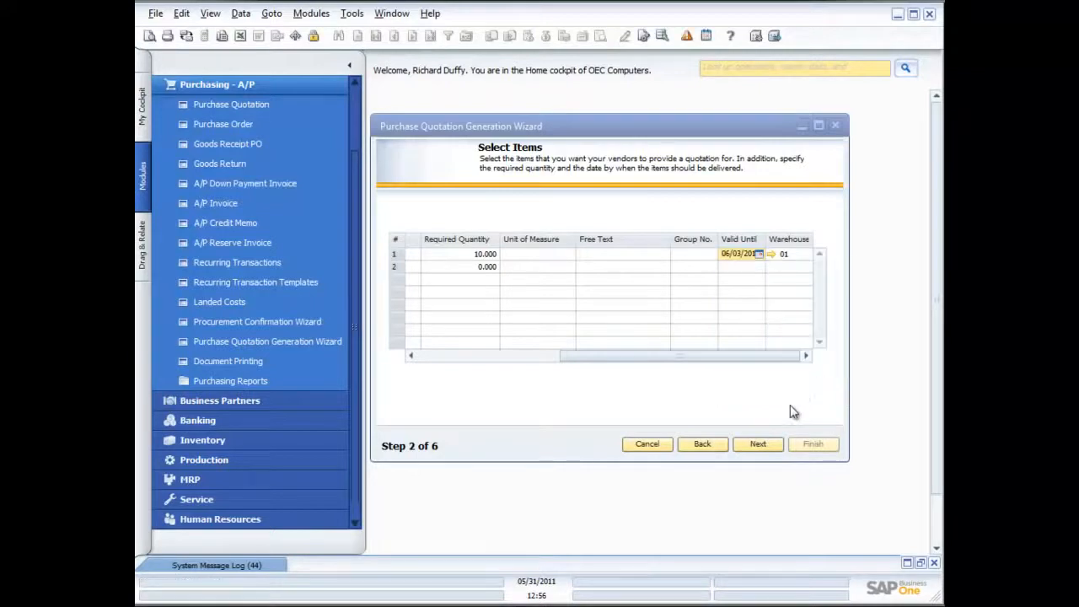
{"action": "left_click", "coordinate": [761, 444]}
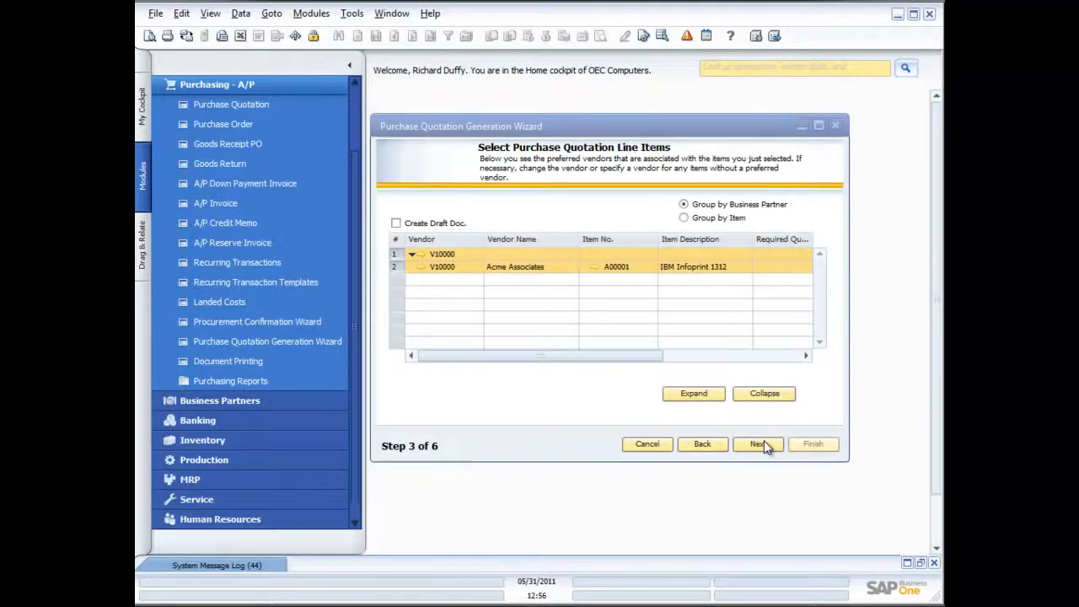
Add a line item row for vendor Far East Imports with item A00001, IBM Infoprint 1312
{"action": "right_click", "coordinate": [467, 268]}
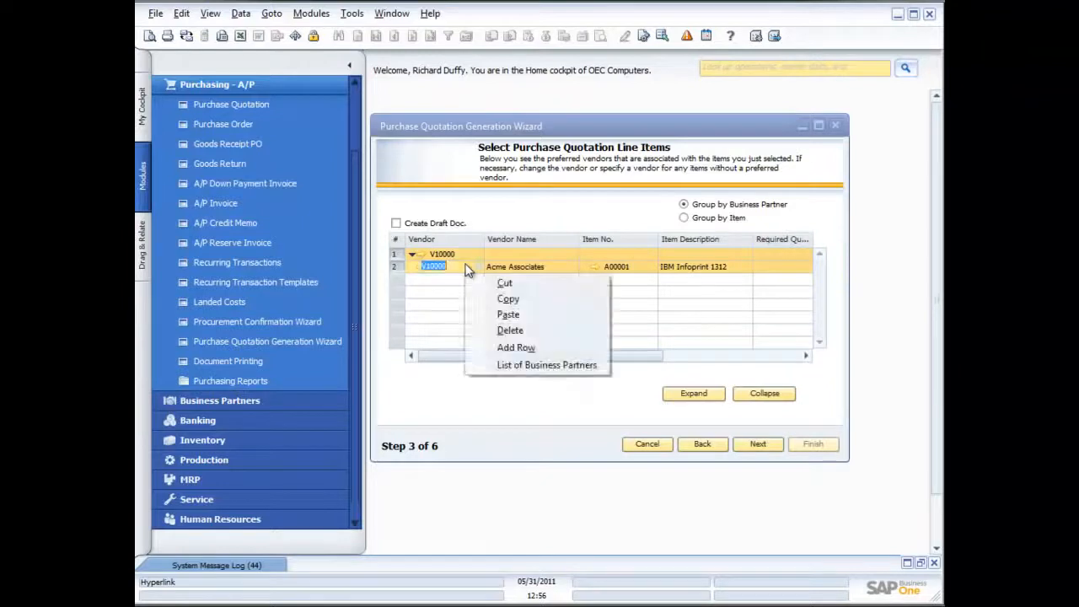
{"action": "left_click", "coordinate": [509, 345]}
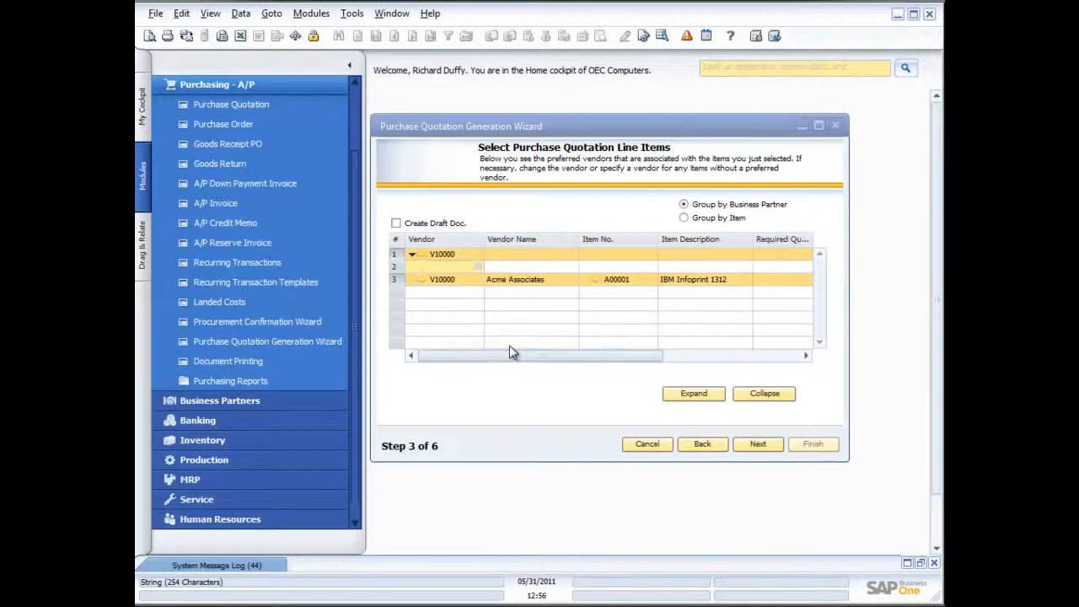
{"action": "left_click", "coordinate": [478, 270]}
{"action": "double_click", "coordinate": [542, 302]}
{"action": "left_click", "coordinate": [606, 268]}
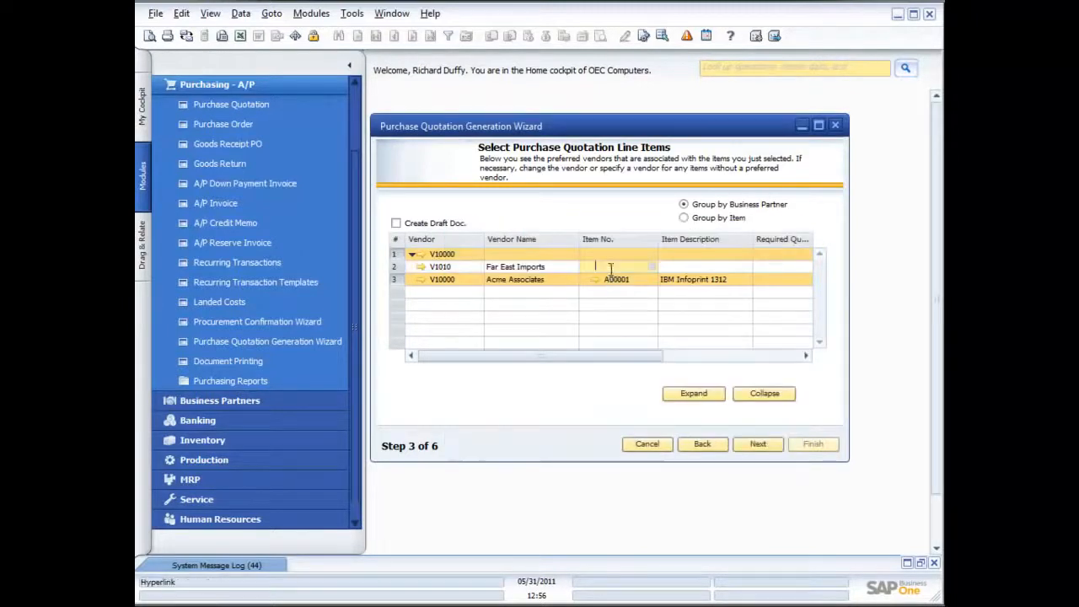
{"action": "left_click", "coordinate": [652, 266]}
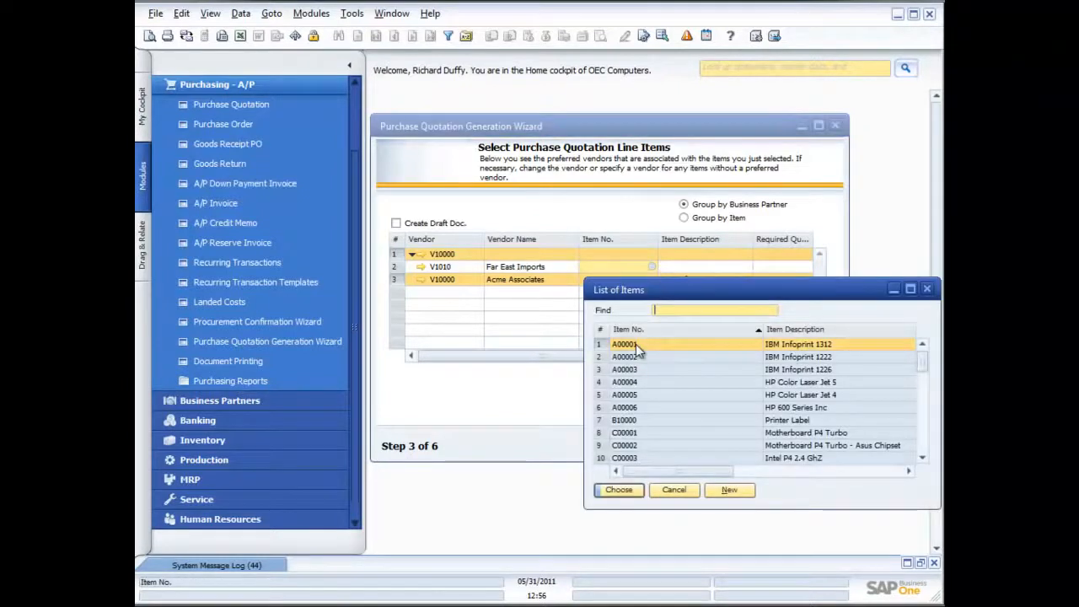
{"action": "double_click", "coordinate": [638, 346]}
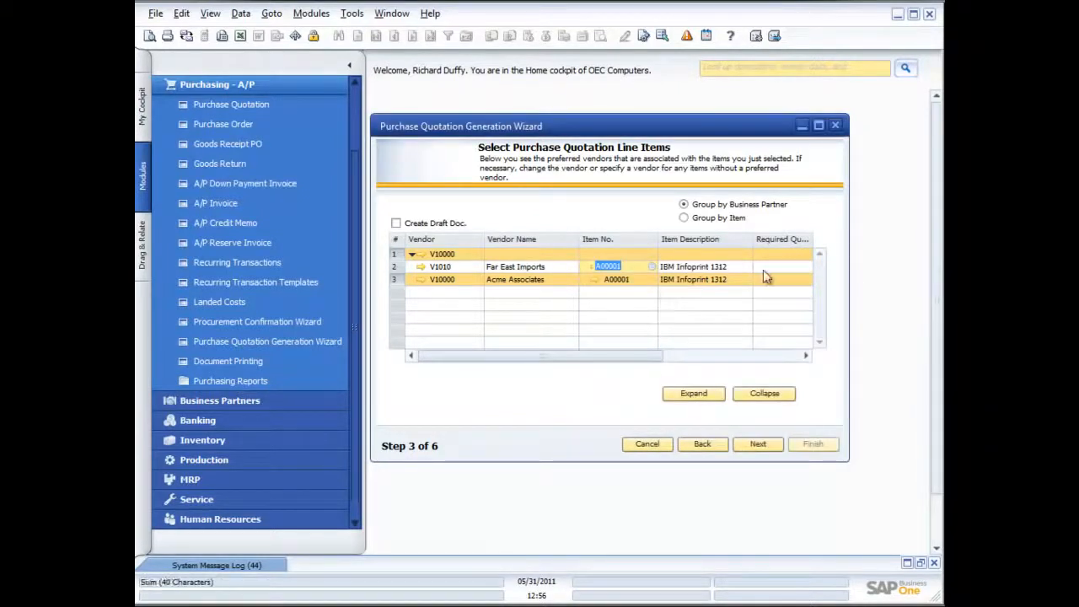
Set the Far East Imports line's required quantity to 10 and its required date to 06/03/2011
{"action": "left_click", "coordinate": [803, 357]}
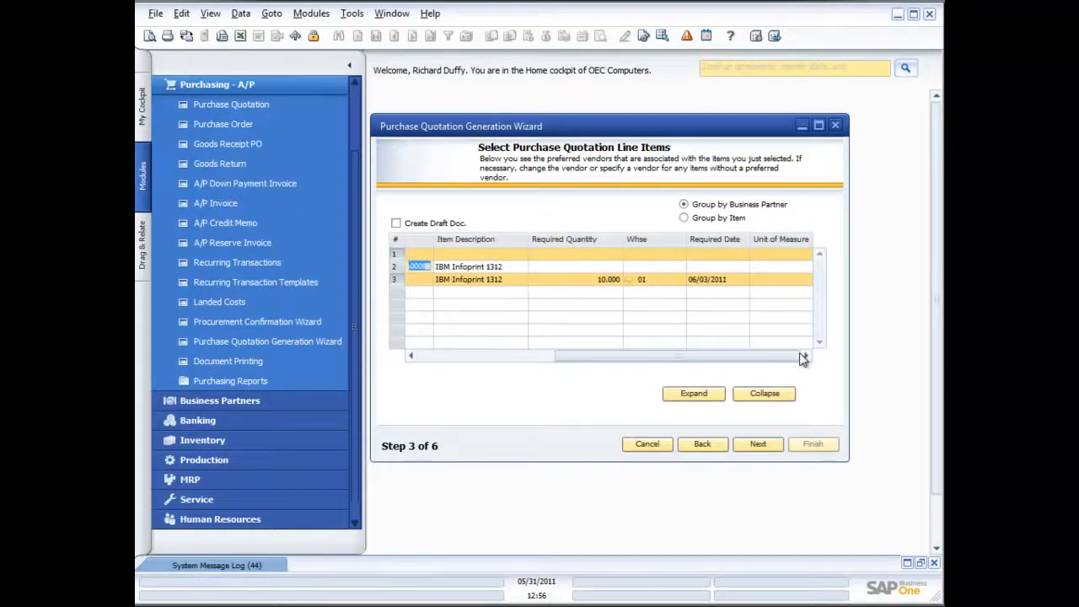
{"action": "left_click", "coordinate": [608, 266]}
{"action": "type", "text": "10"}
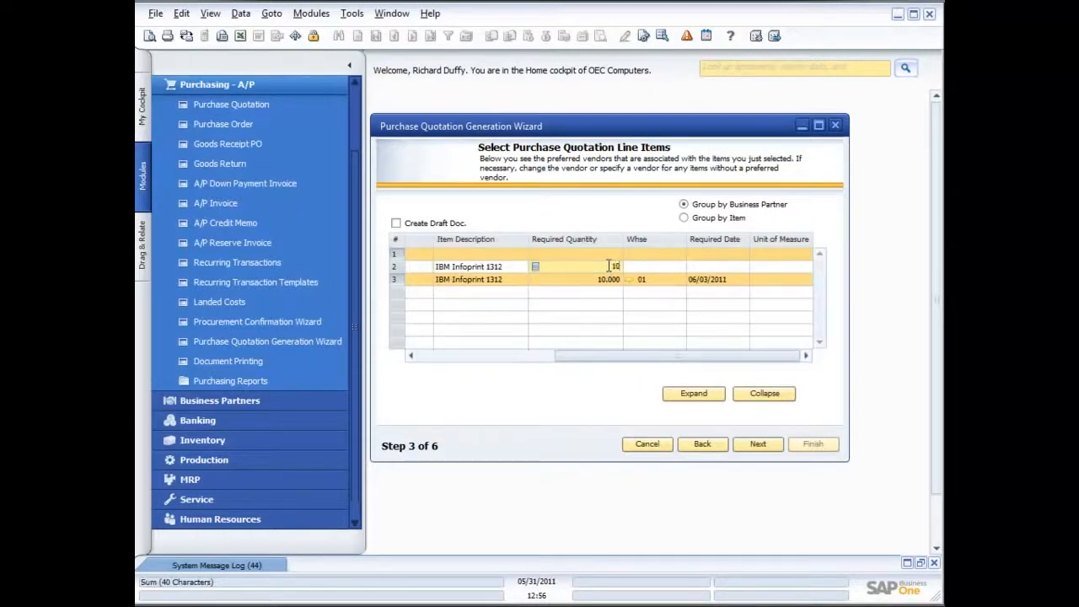
{"action": "key", "text": "Tab"}
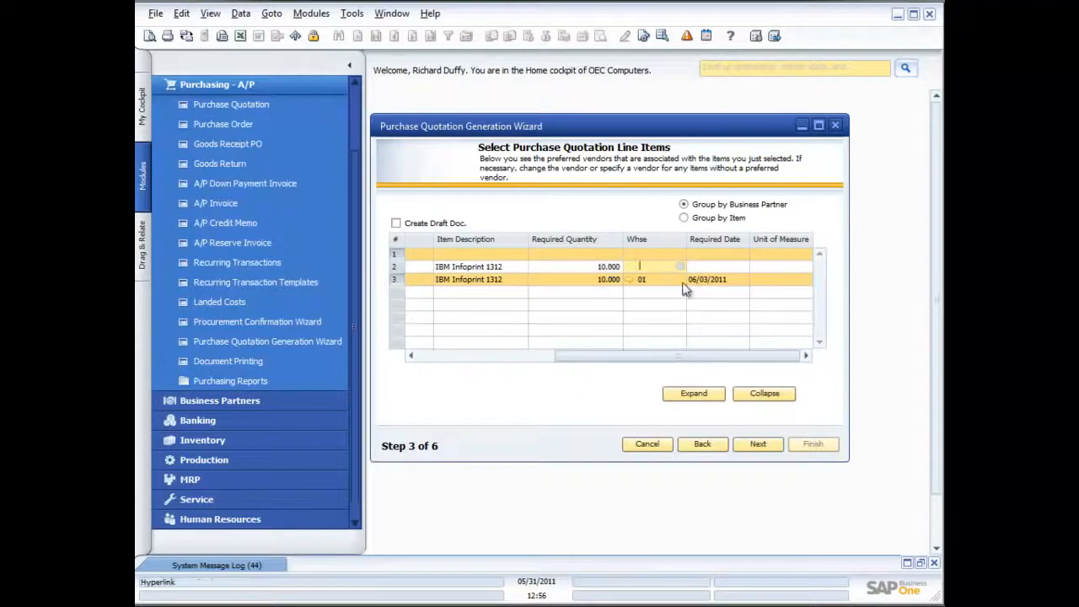
{"action": "left_click", "coordinate": [701, 266]}
{"action": "left_click", "coordinate": [744, 268]}
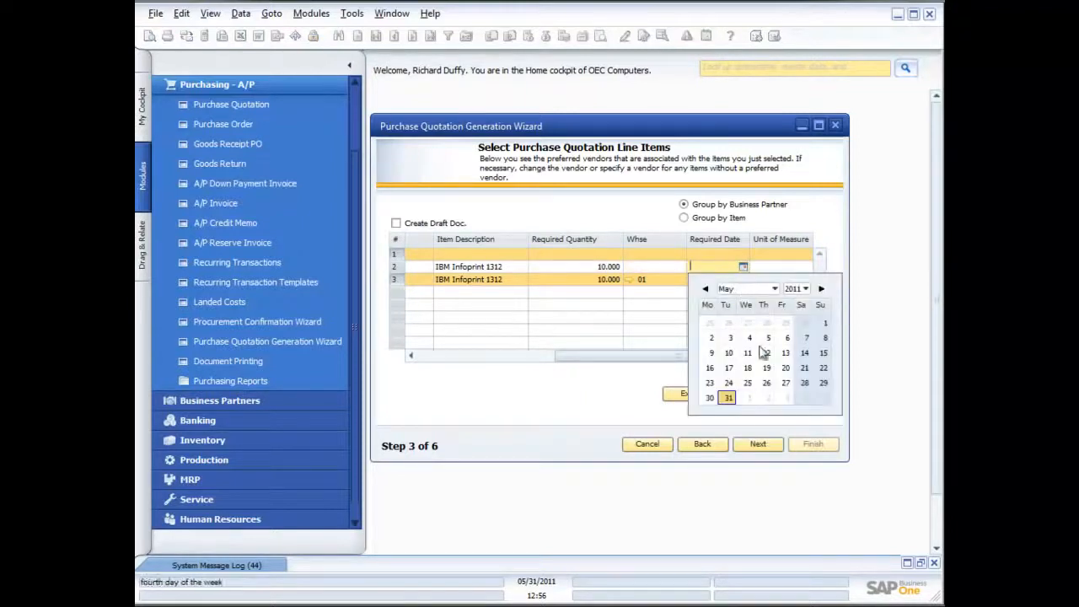
{"action": "left_click", "coordinate": [785, 397]}
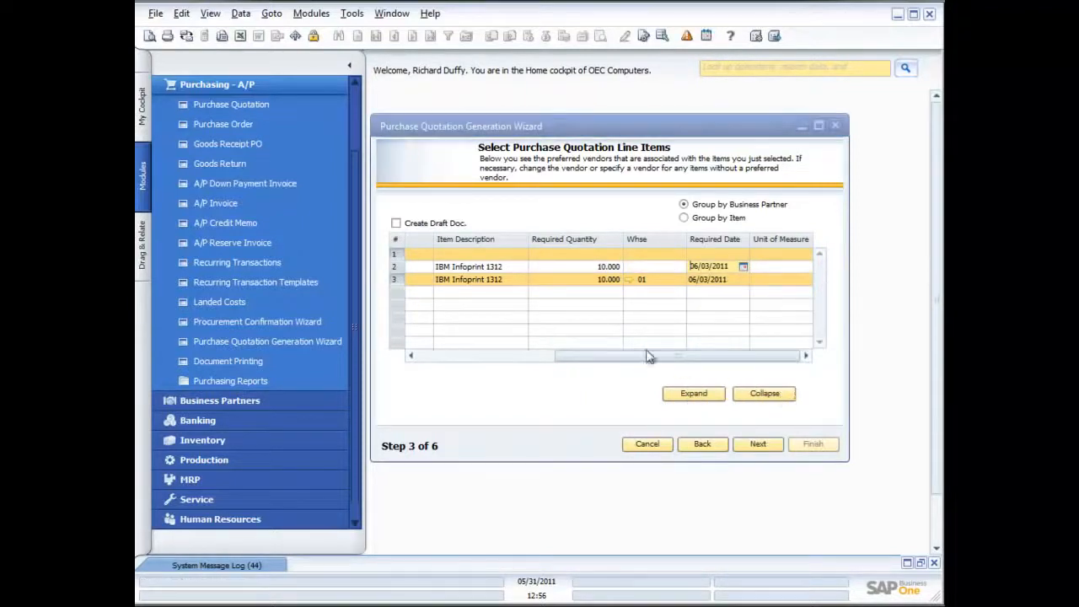
Proceed from the line items through the results preview to the save and execute options
{"action": "left_click_drag", "start_coordinate": [581, 355], "coordinate": [446, 341]}
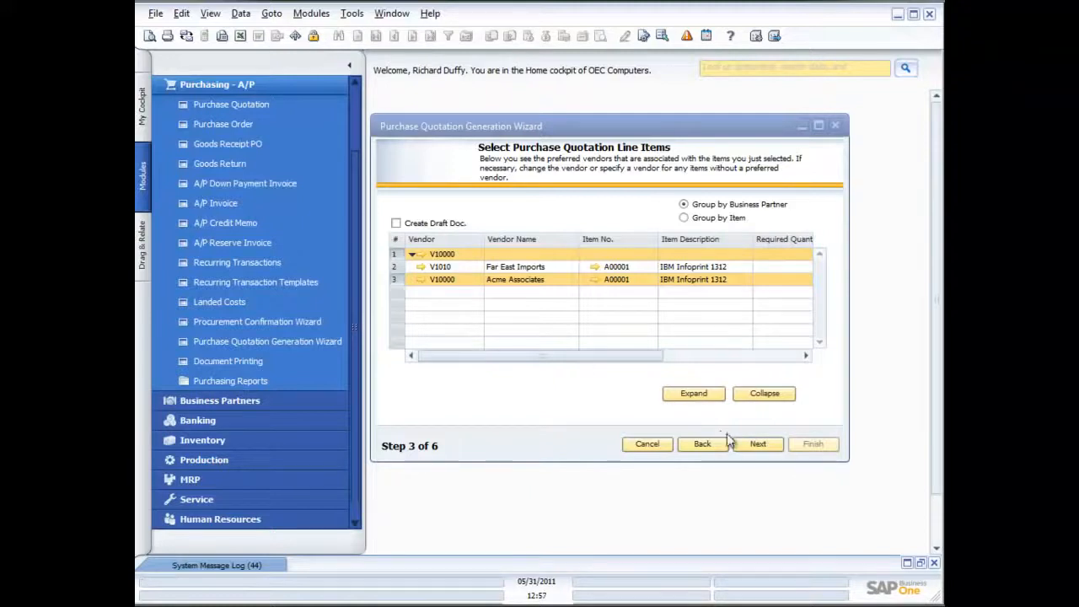
{"action": "left_click", "coordinate": [763, 448]}
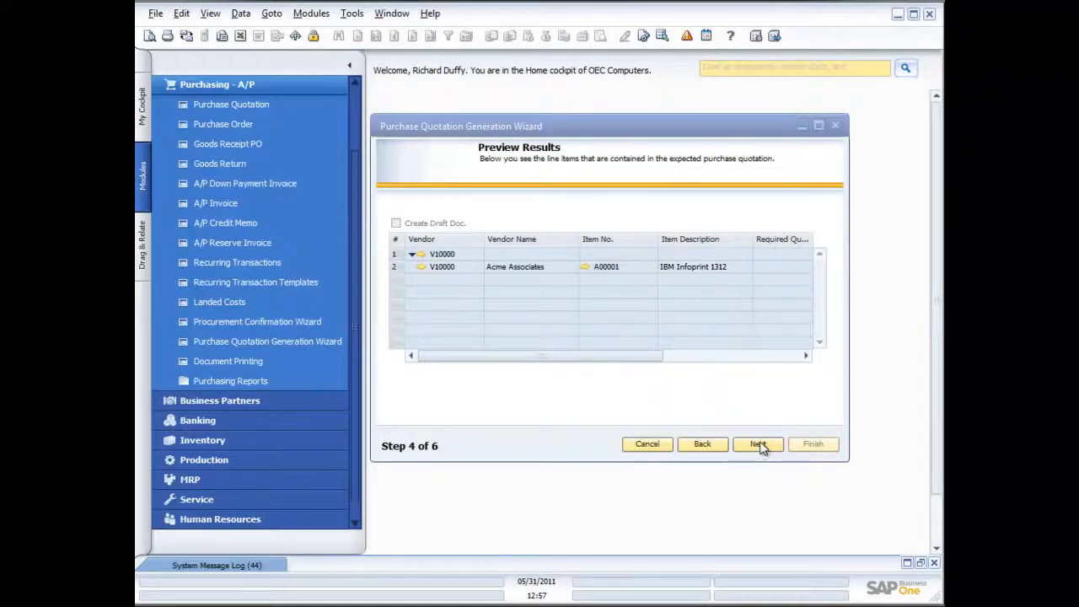
{"action": "left_click", "coordinate": [757, 449]}
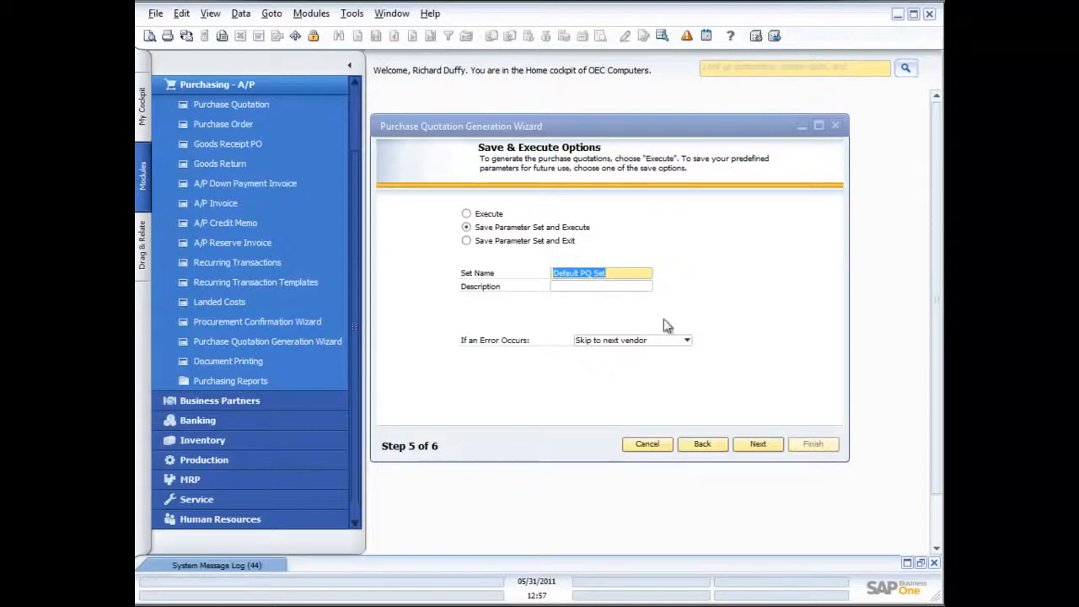
Check the error-handling choices, save the parameter set with the Save Parameter Set and Exit option, and close the wizard
{"action": "left_click", "coordinate": [686, 340]}
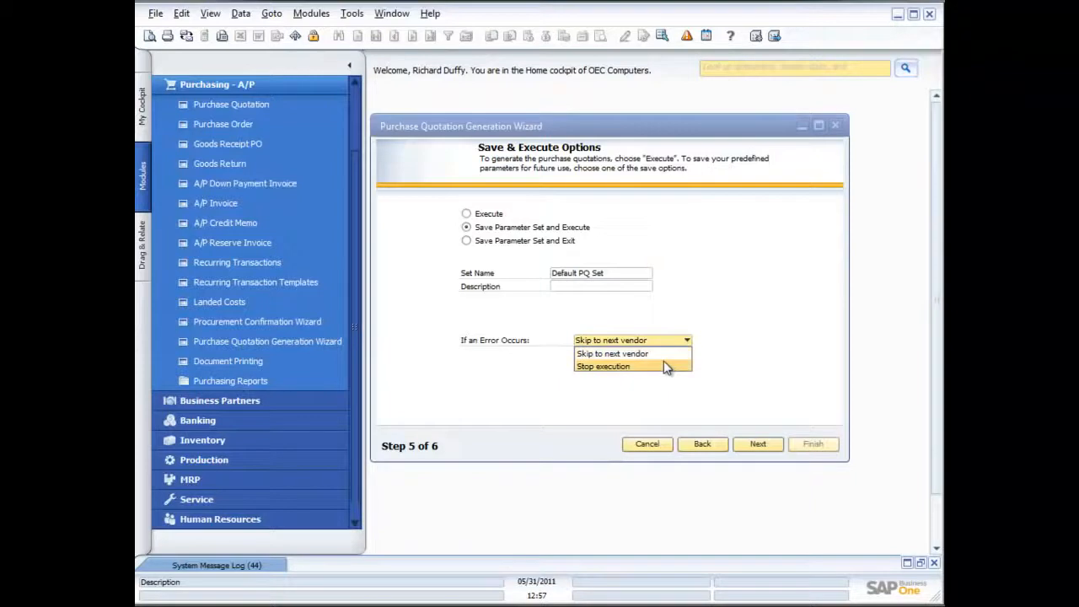
{"action": "left_click", "coordinate": [730, 356]}
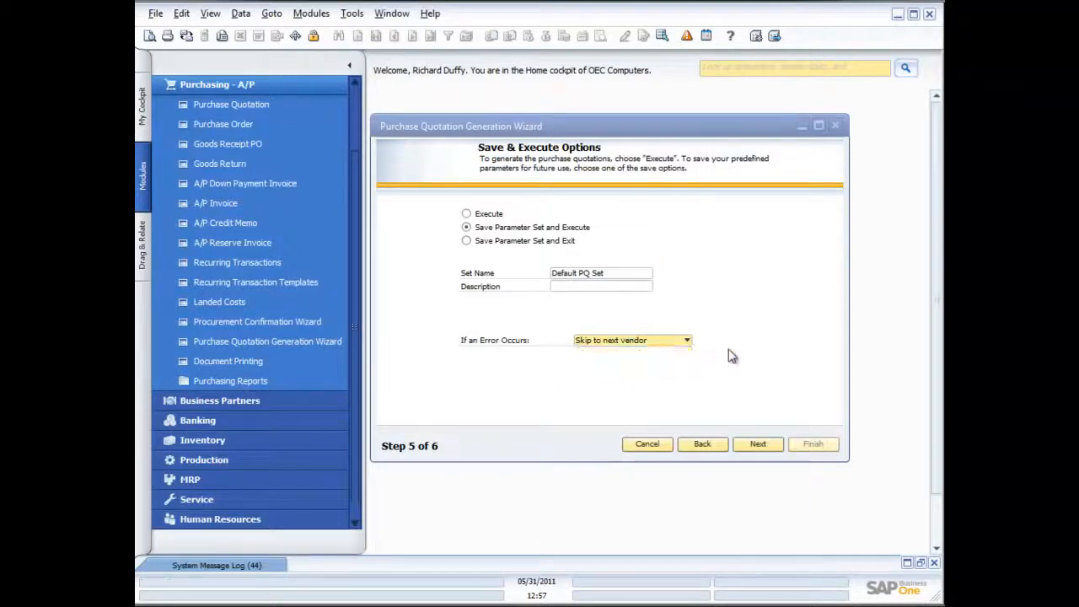
{"action": "left_click", "coordinate": [472, 242]}
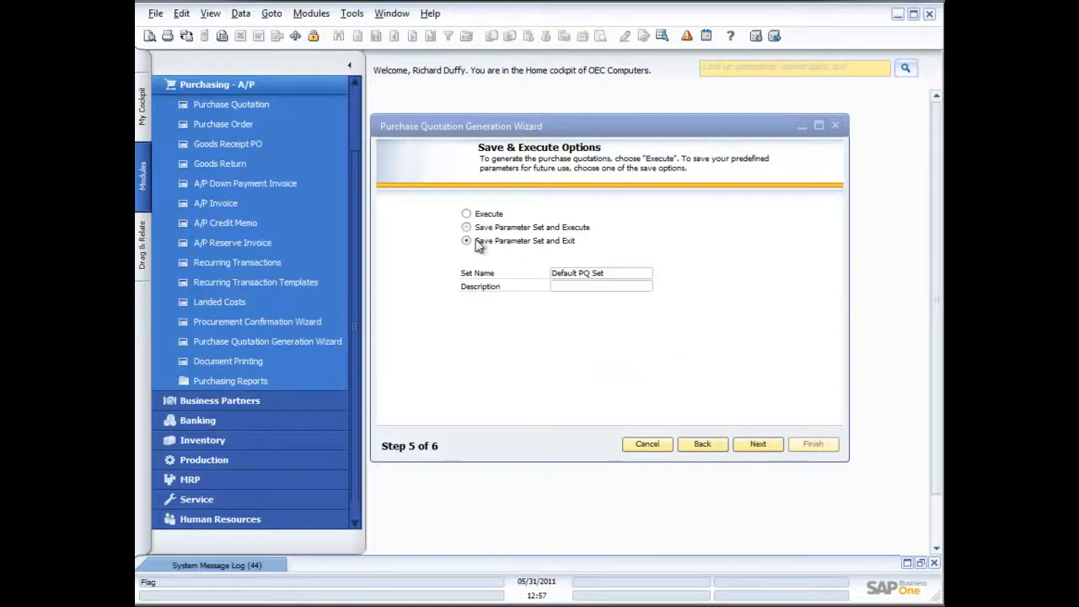
{"action": "left_click", "coordinate": [763, 447]}
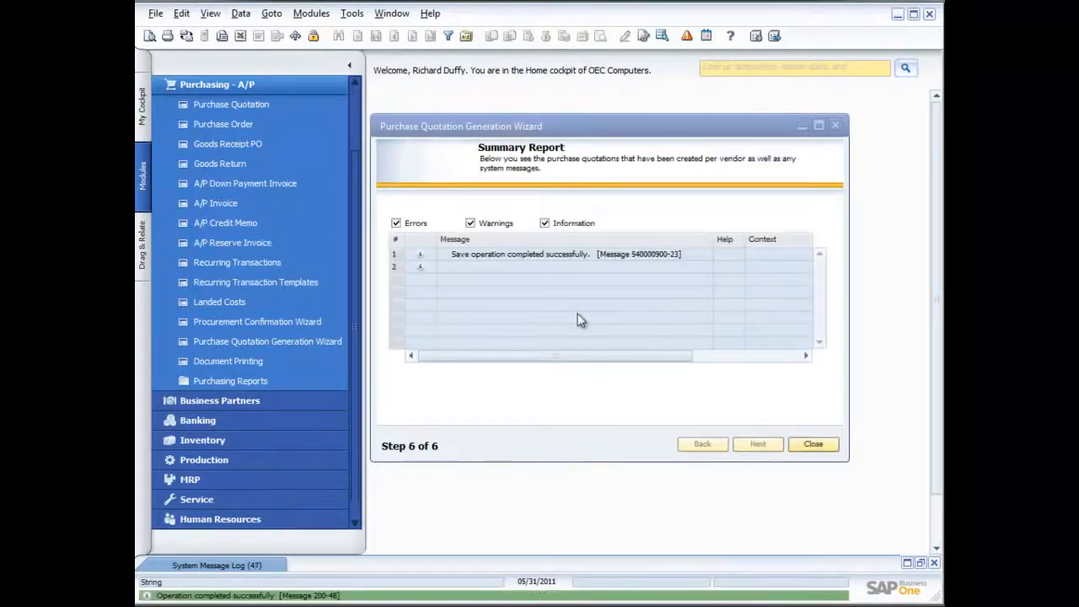
{"action": "left_click", "coordinate": [815, 445]}
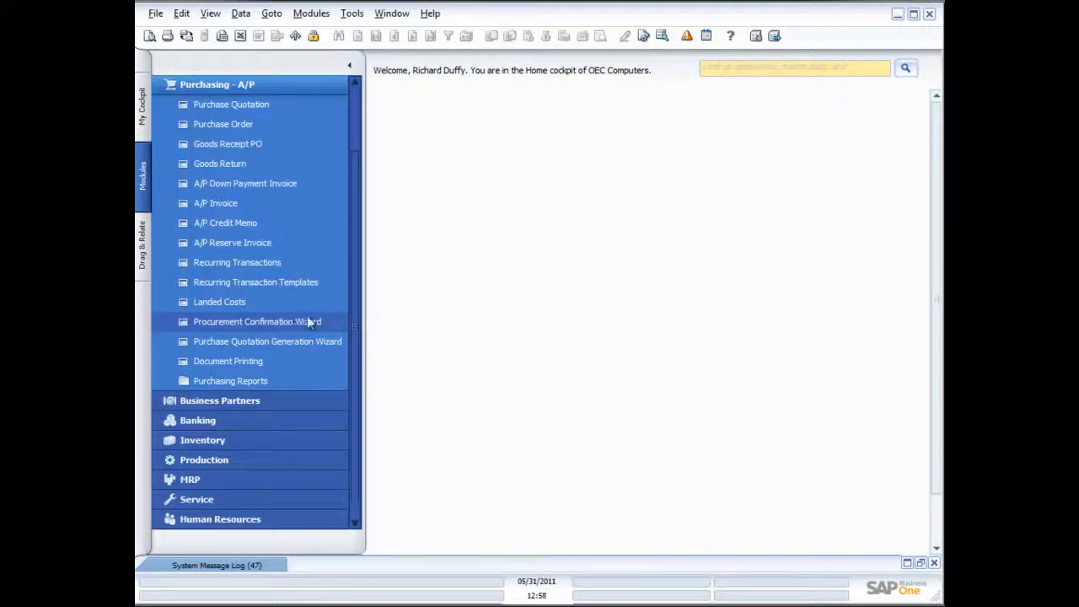
Start a new purchase order and choose Lasercom as its vendor
{"action": "left_click", "coordinate": [226, 125]}
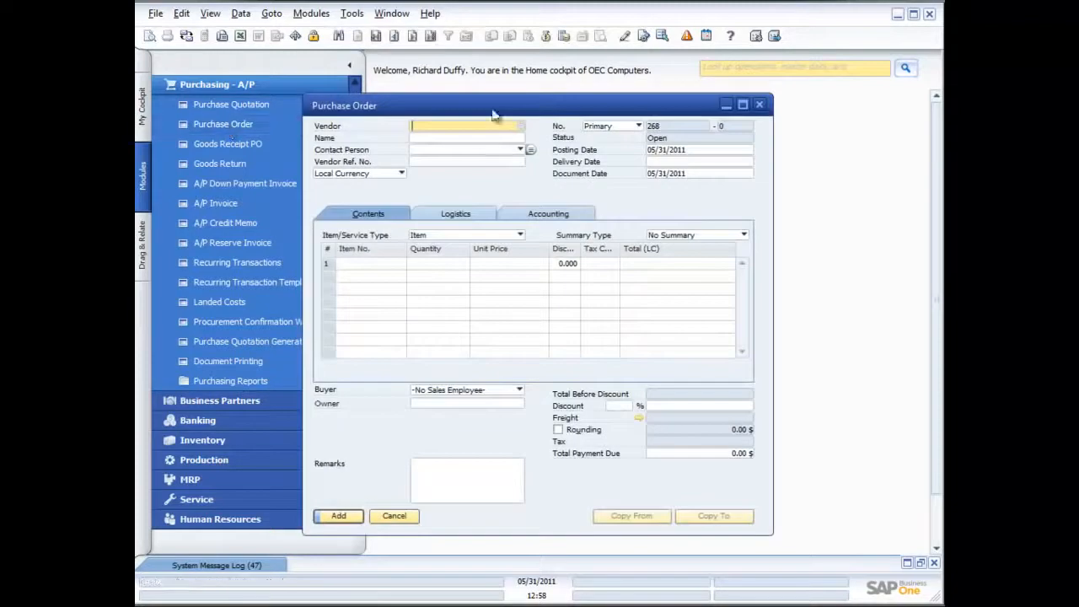
{"action": "left_click_drag", "start_coordinate": [535, 106], "coordinate": [641, 99]}
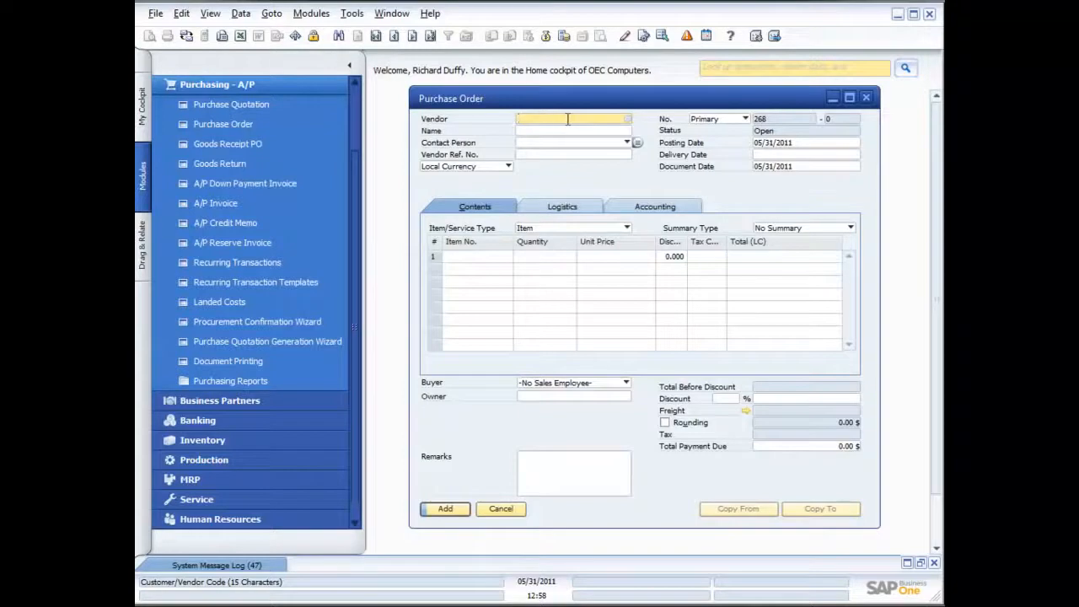
{"action": "left_click", "coordinate": [627, 119]}
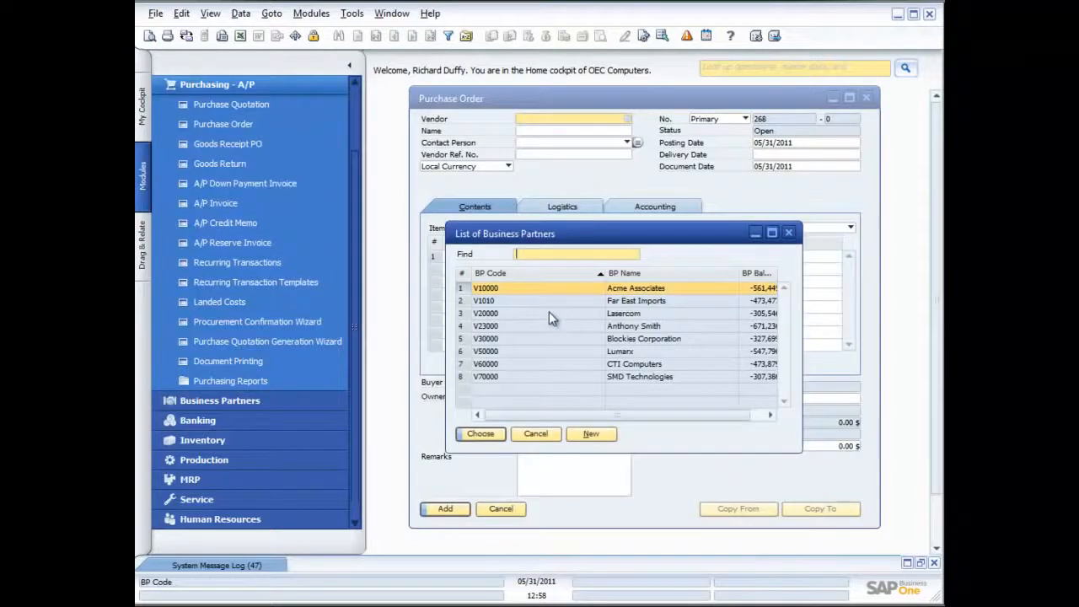
{"action": "double_click", "coordinate": [549, 313]}
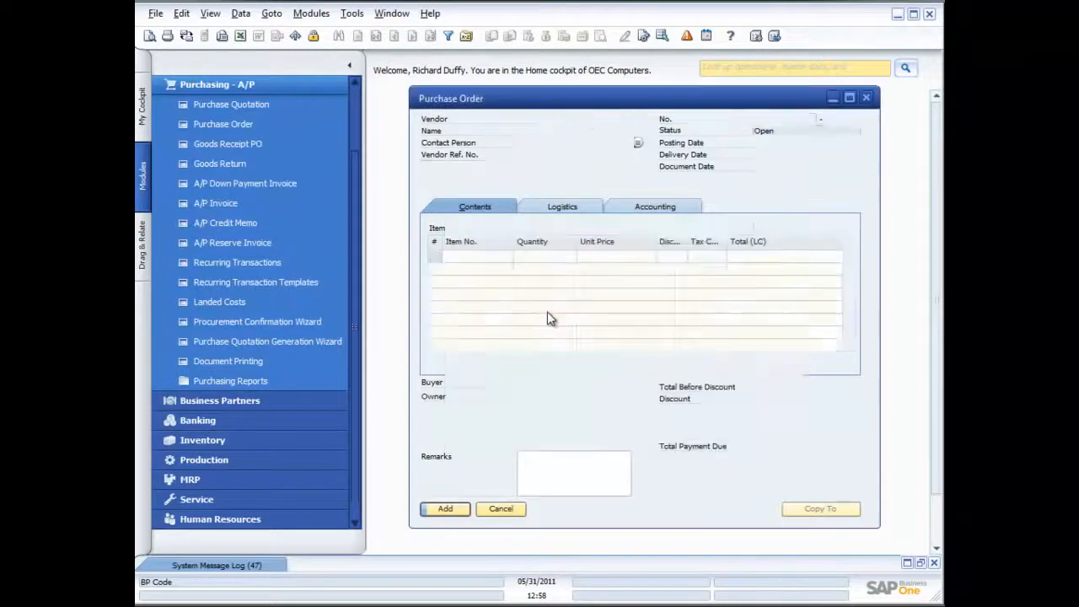
Add item B10000 (Printer Label) to the first order line with a quantity of 1000
{"action": "left_click", "coordinate": [496, 258]}
{"action": "left_click", "coordinate": [508, 258]}
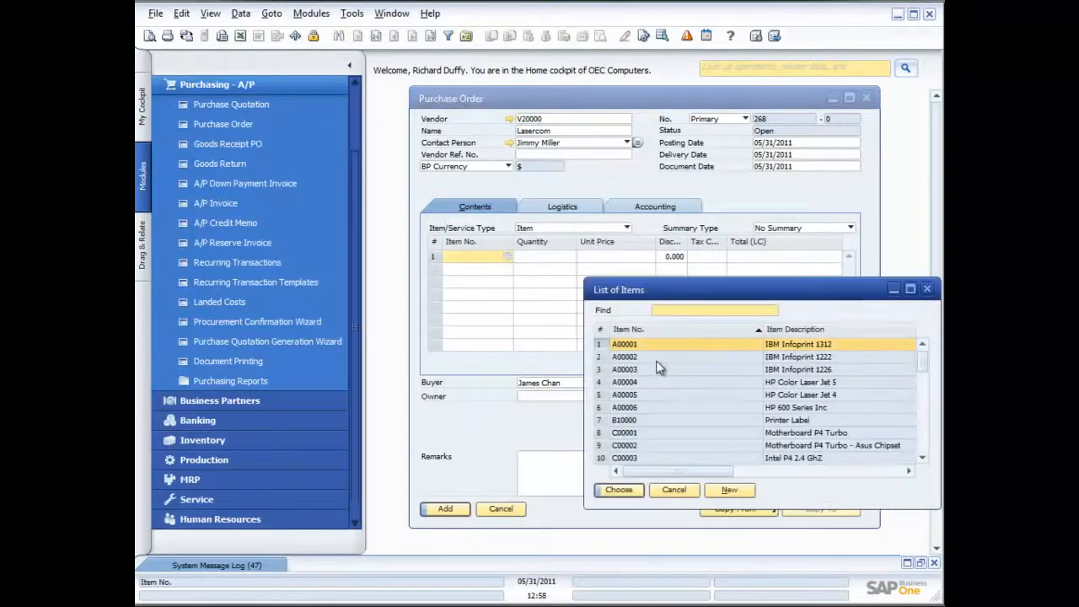
{"action": "double_click", "coordinate": [642, 421]}
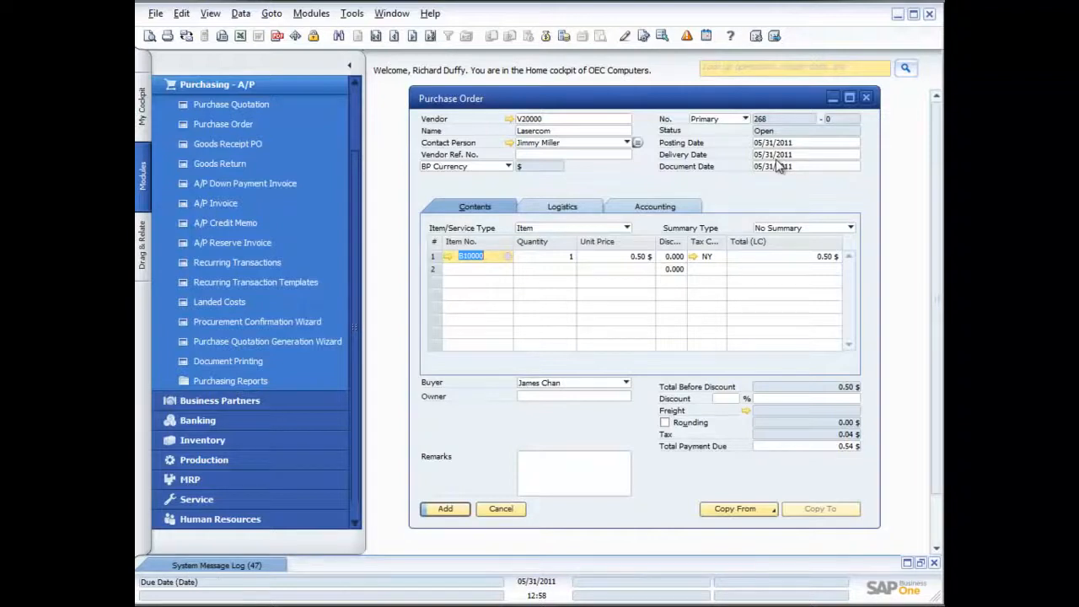
{"action": "left_click", "coordinate": [548, 257]}
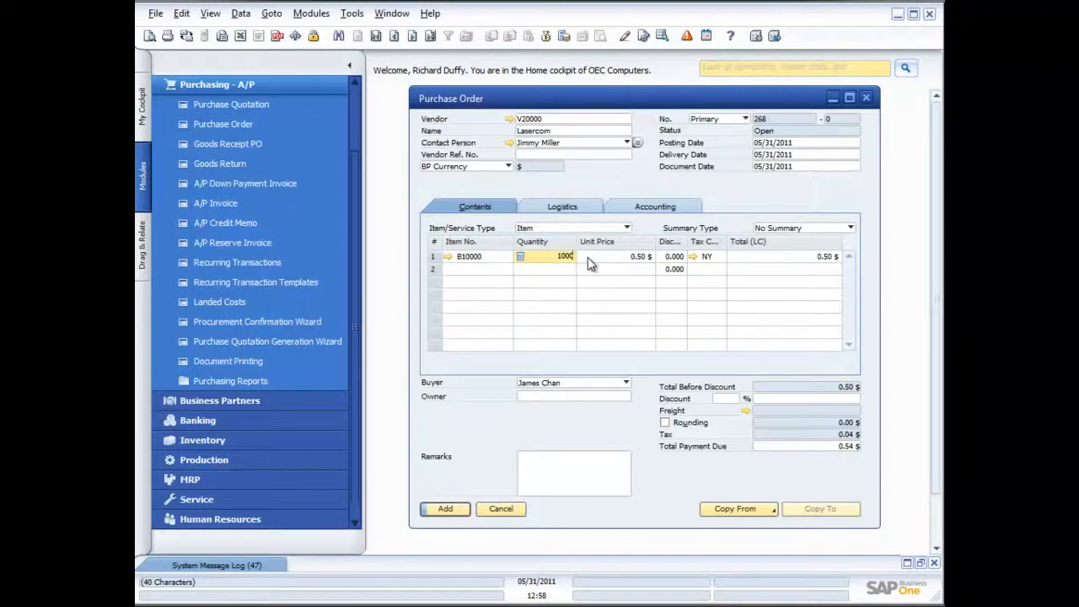
{"action": "key", "text": "Tab"}
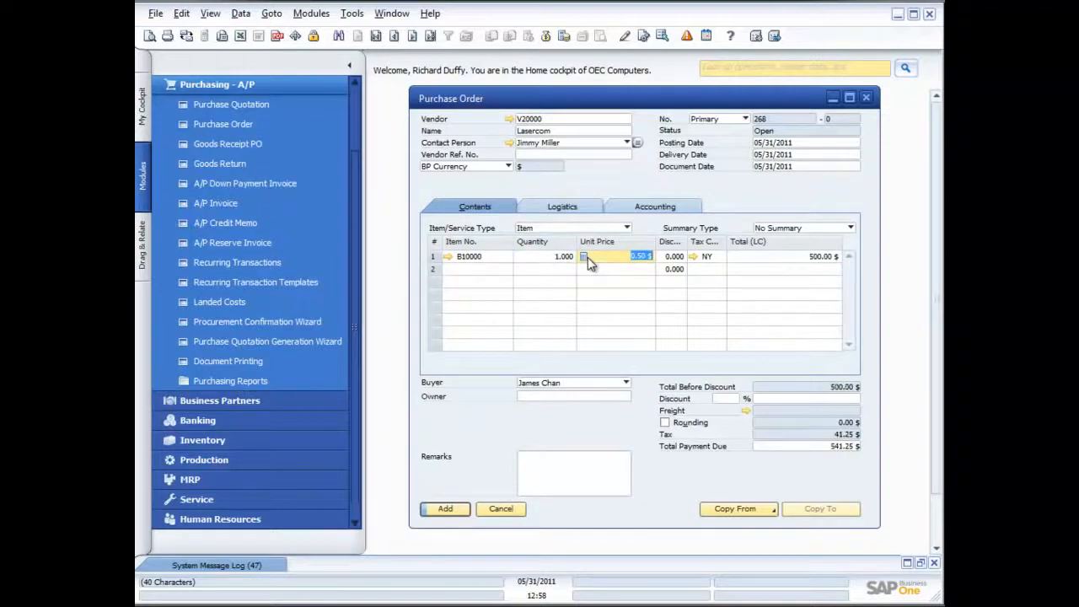
{"action": "key", "text": "Tab"}
{"action": "key", "text": "Tab"}
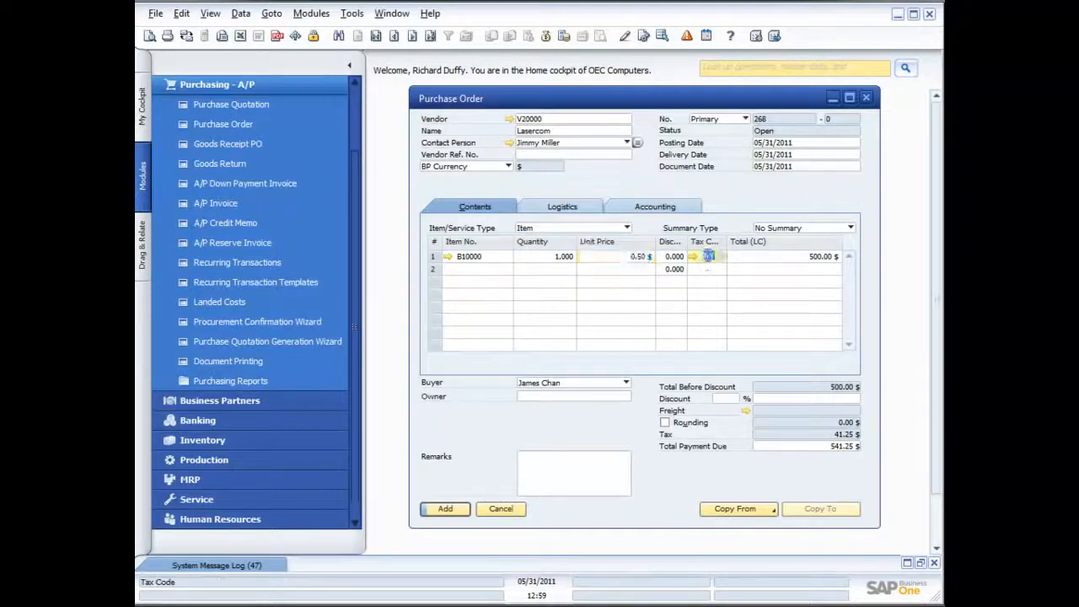
Choose New York (NY) as the printer label line's tax code and add the purchase order
{"action": "left_click", "coordinate": [720, 256]}
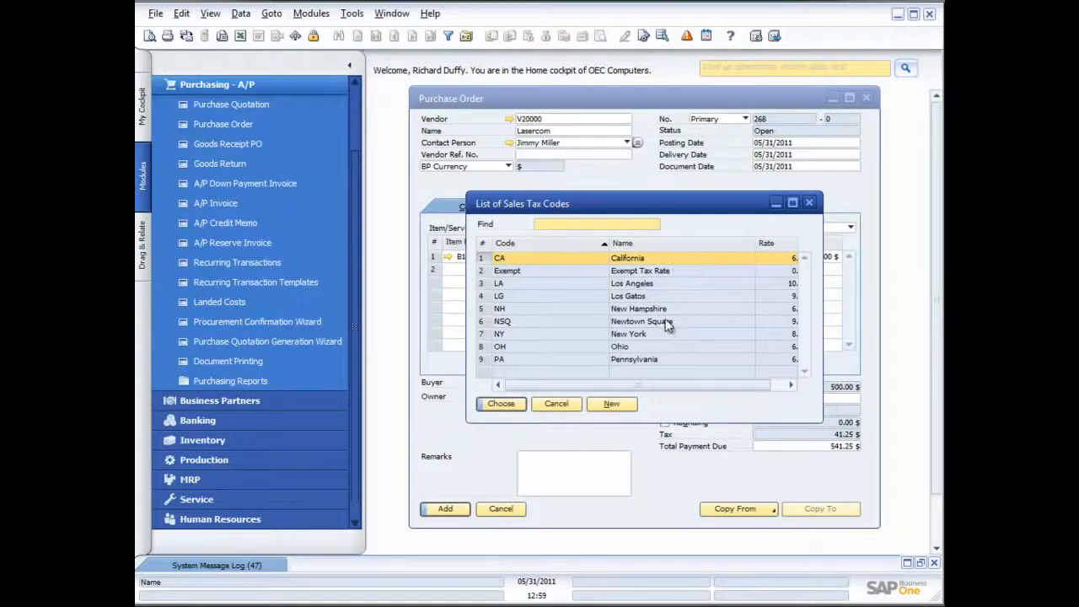
{"action": "double_click", "coordinate": [637, 334]}
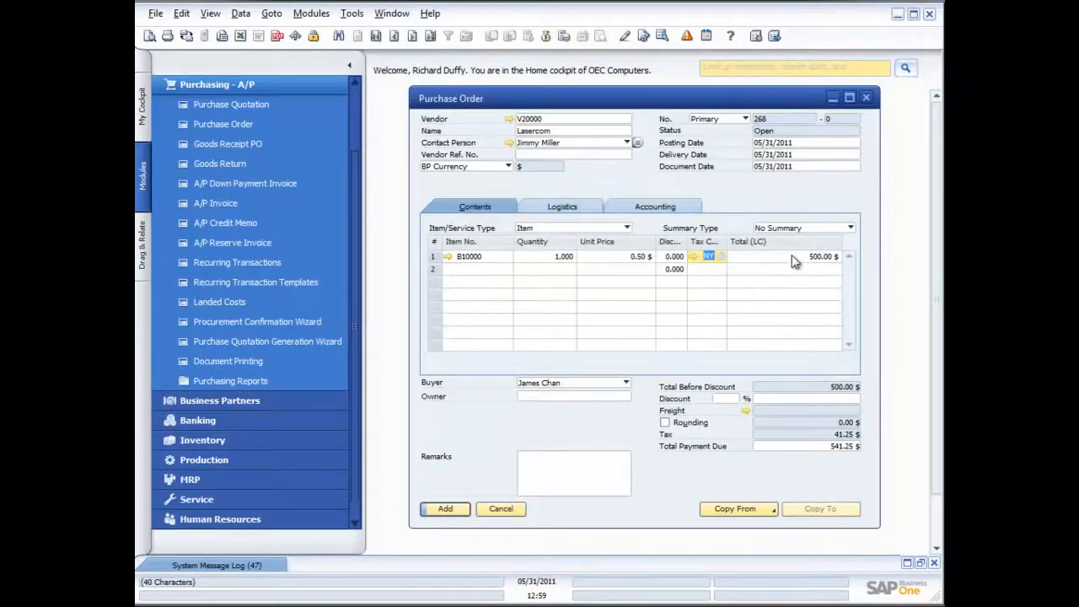
{"action": "left_click", "coordinate": [793, 256]}
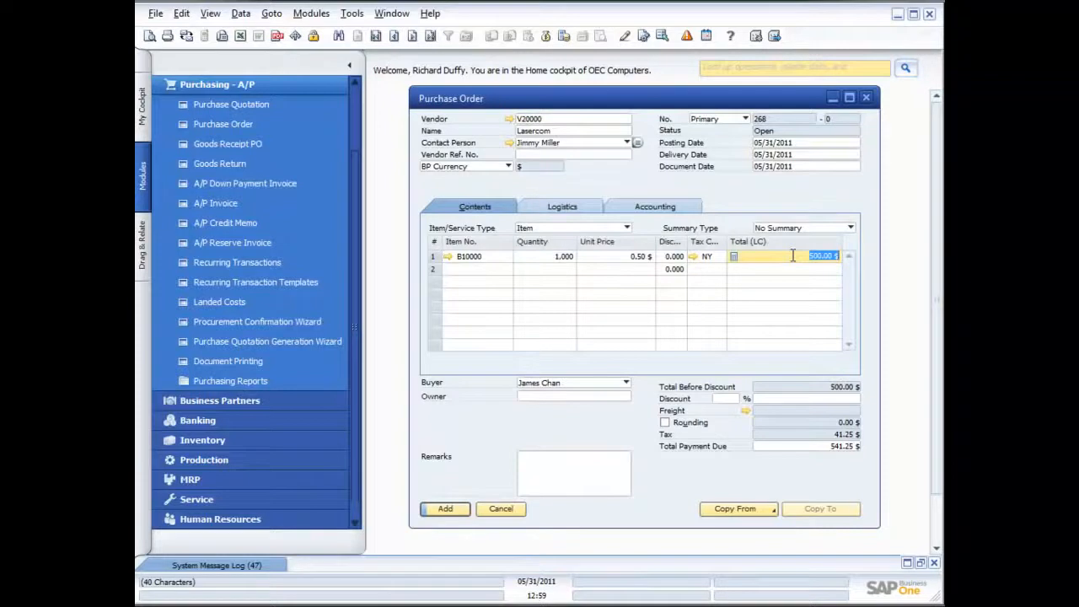
{"action": "left_click", "coordinate": [454, 511]}
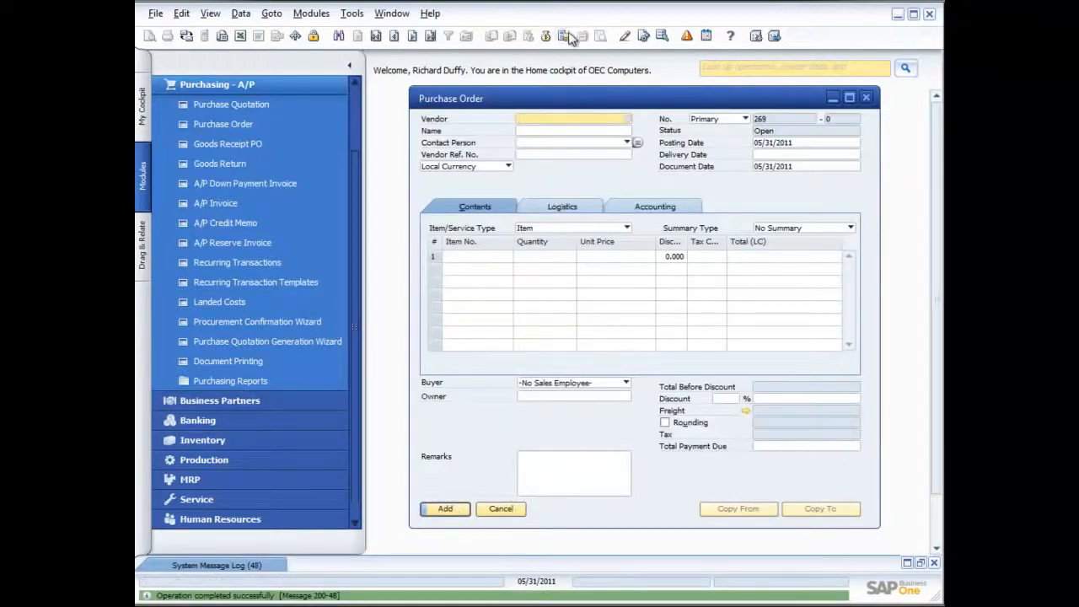
Review the last saved purchase order and its print preview, and close the preview
{"action": "left_click", "coordinate": [430, 38]}
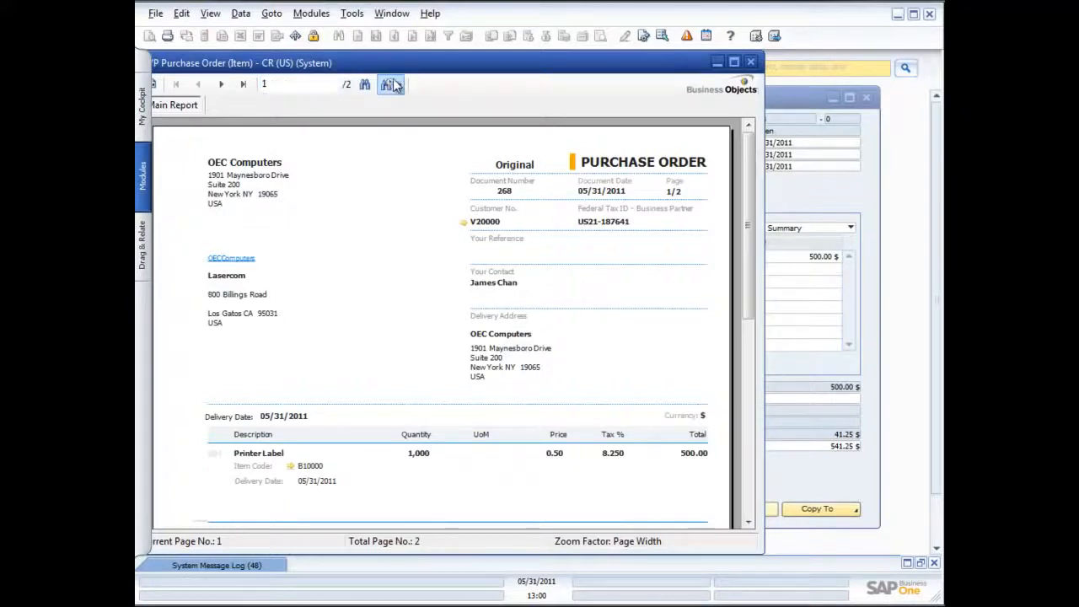
{"action": "left_click", "coordinate": [751, 63]}
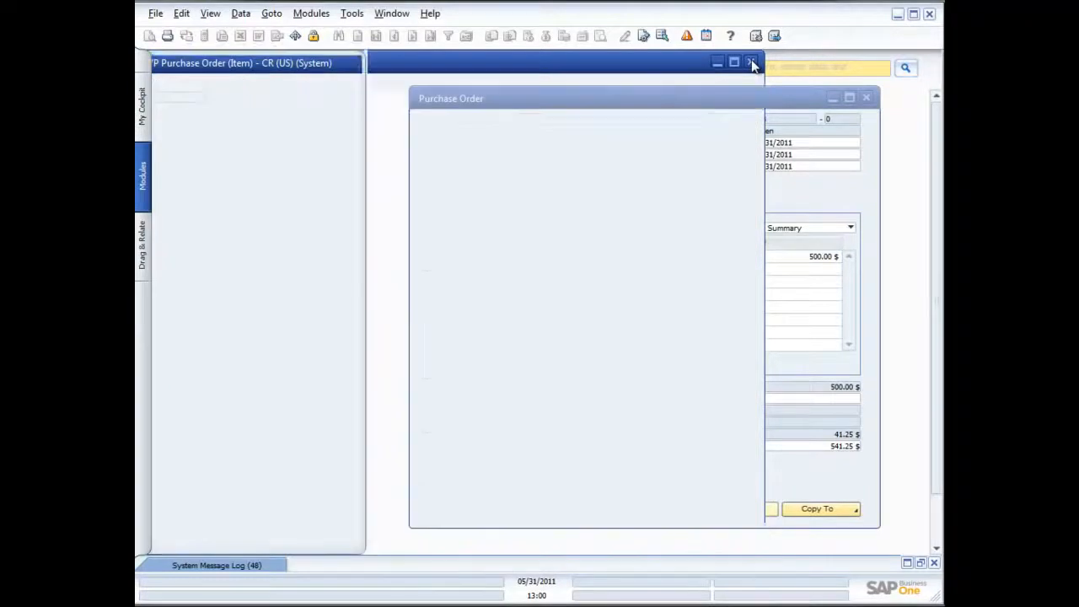
Start a new purchase order and choose the vendor listed between Lasercom and Blockies Corporation
{"action": "key", "text": "ctrl+a"}
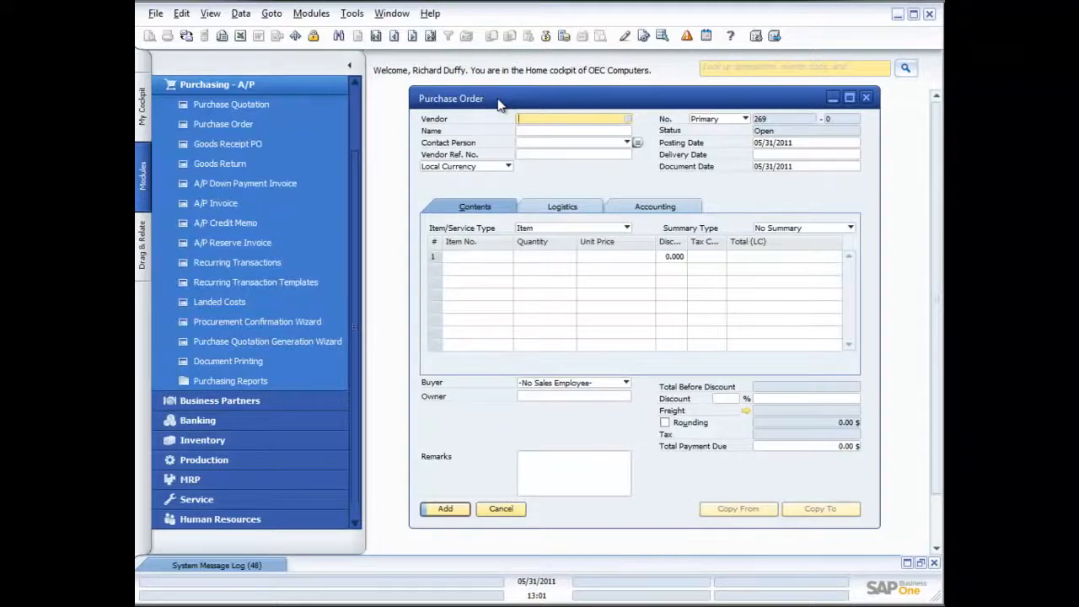
{"action": "left_click", "coordinate": [628, 120]}
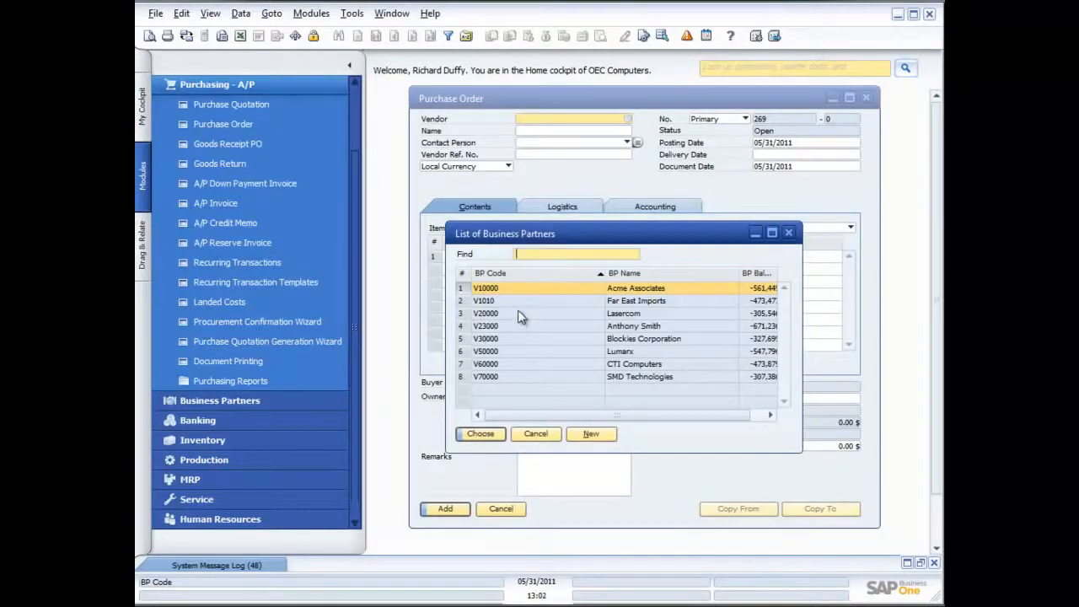
{"action": "double_click", "coordinate": [521, 325]}
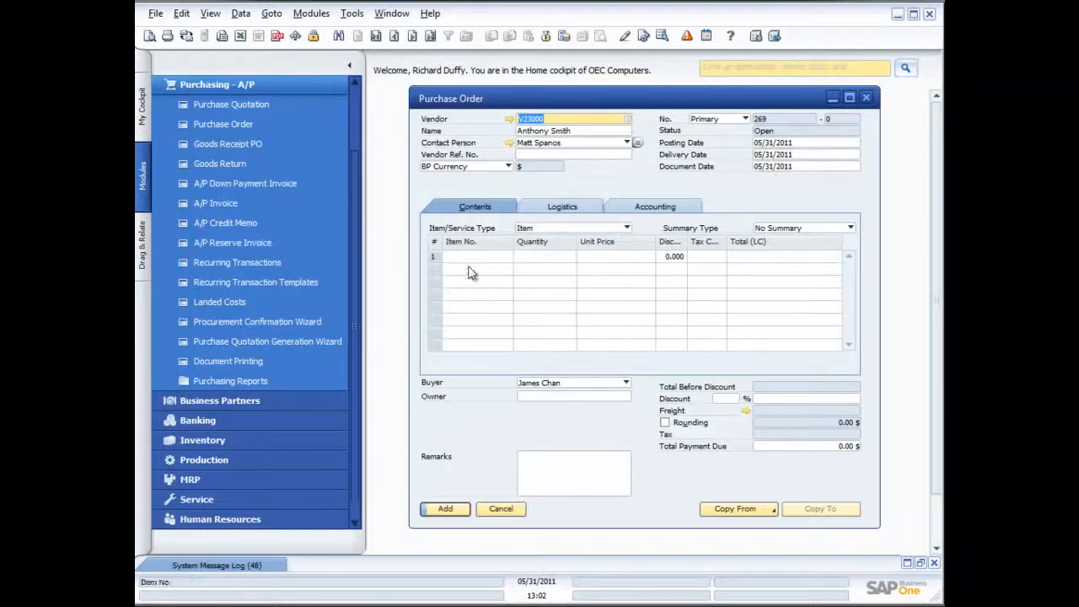
Compare the order's line layouts by switching the item/service type to Service and back to Item
{"action": "left_click", "coordinate": [627, 227]}
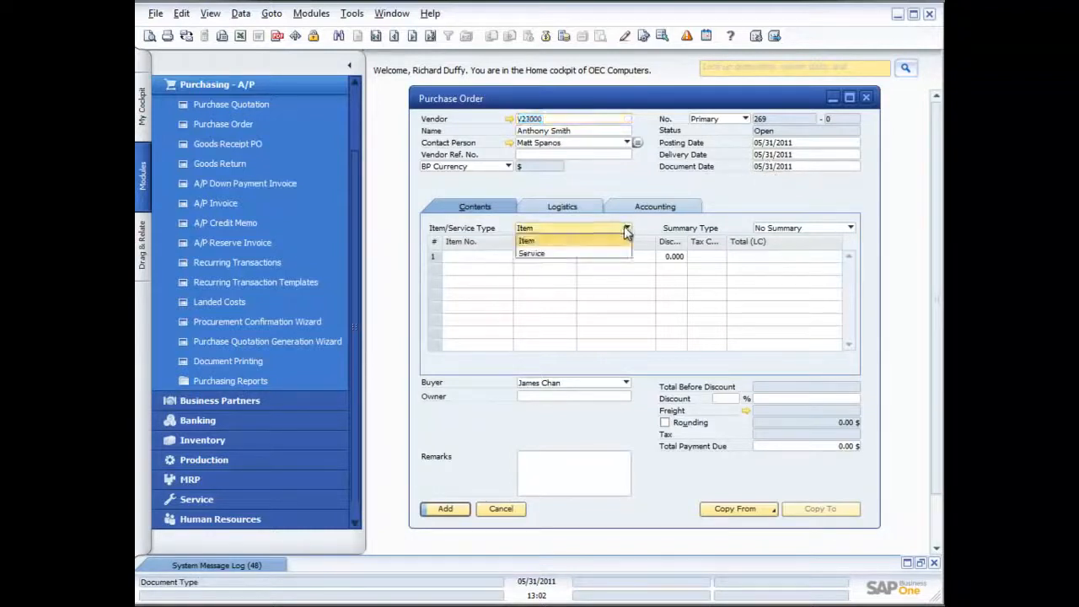
{"action": "left_click", "coordinate": [555, 256]}
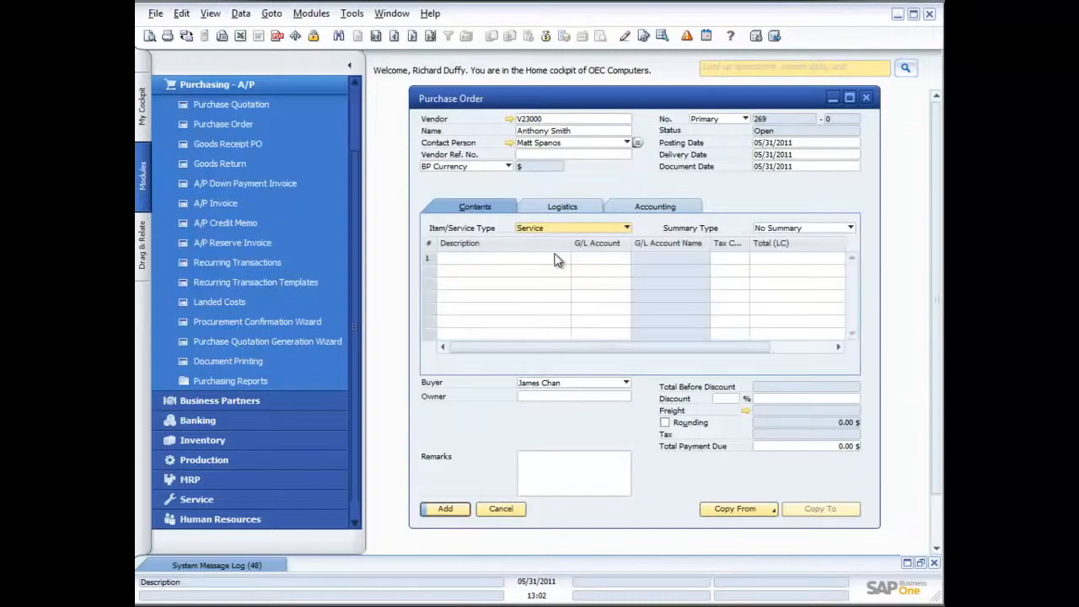
{"action": "left_click", "coordinate": [624, 229]}
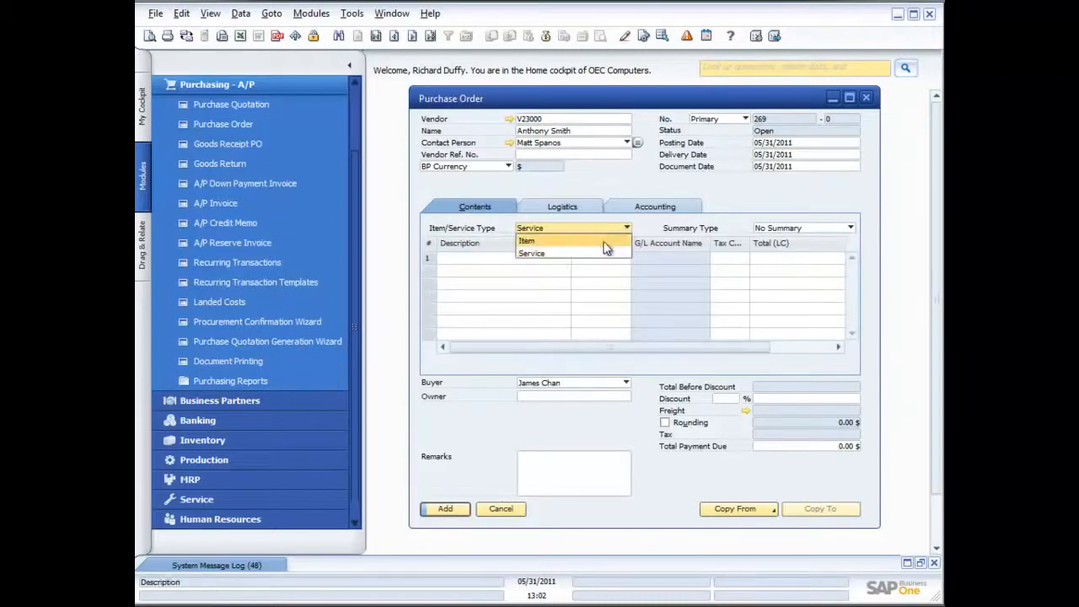
{"action": "left_click", "coordinate": [622, 241]}
Set the order's item/service type to Service and describe the first line as "Installation of printers"
{"action": "left_click", "coordinate": [625, 229]}
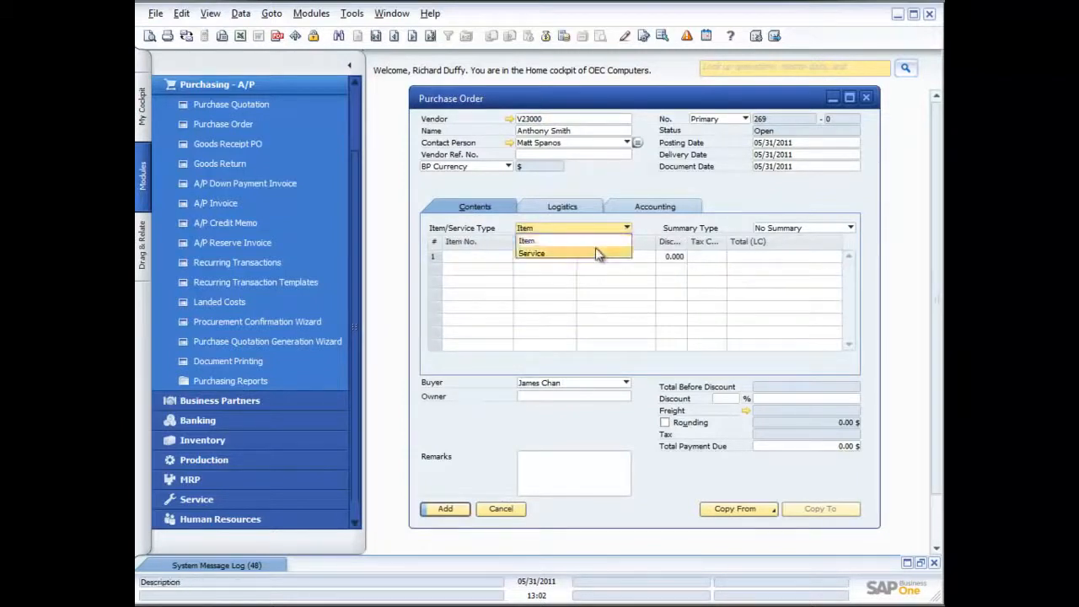
{"action": "left_click", "coordinate": [600, 253]}
{"action": "left_click", "coordinate": [508, 257]}
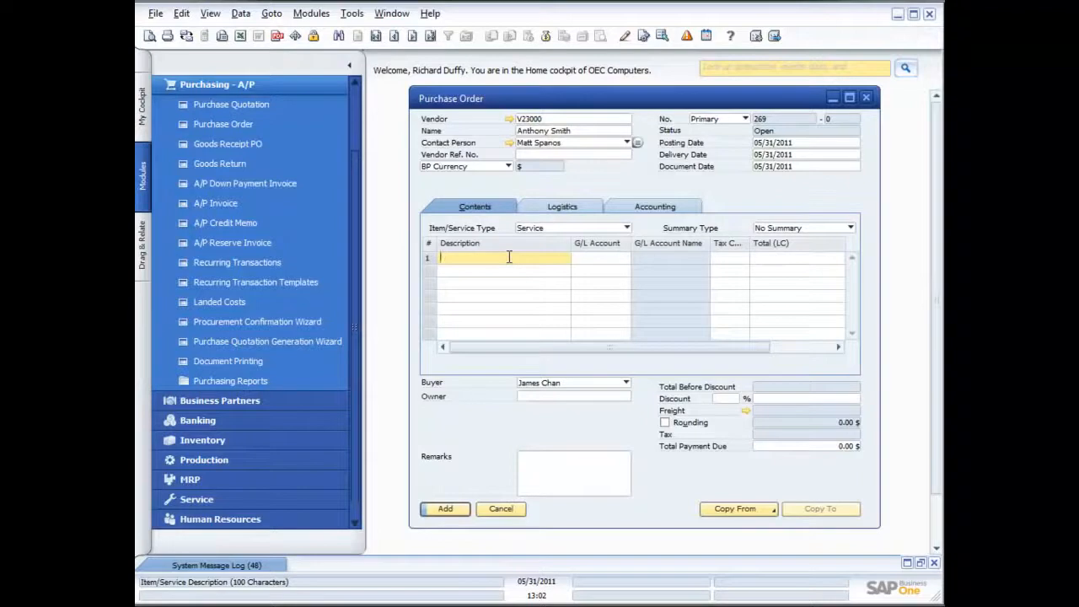
{"action": "type", "text": "Installation of printers"}
Assign the Other Professional Fees (HO, USA, GA) G/L account to the printer installation line
{"action": "left_click", "coordinate": [582, 257]}
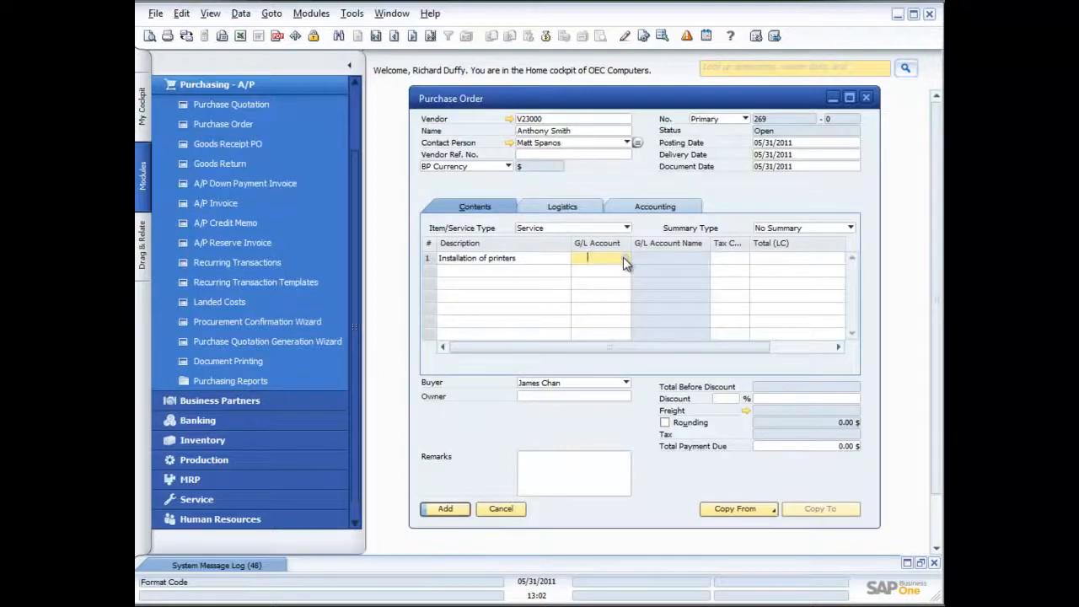
{"action": "left_click", "coordinate": [623, 259]}
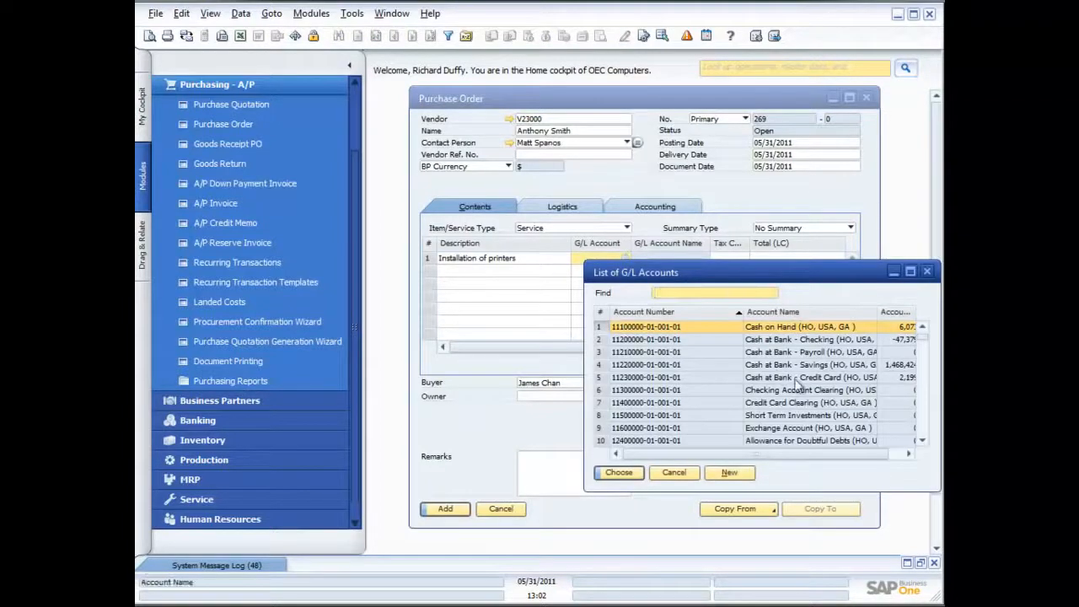
{"action": "left_click_drag", "start_coordinate": [923, 341], "coordinate": [926, 408]}
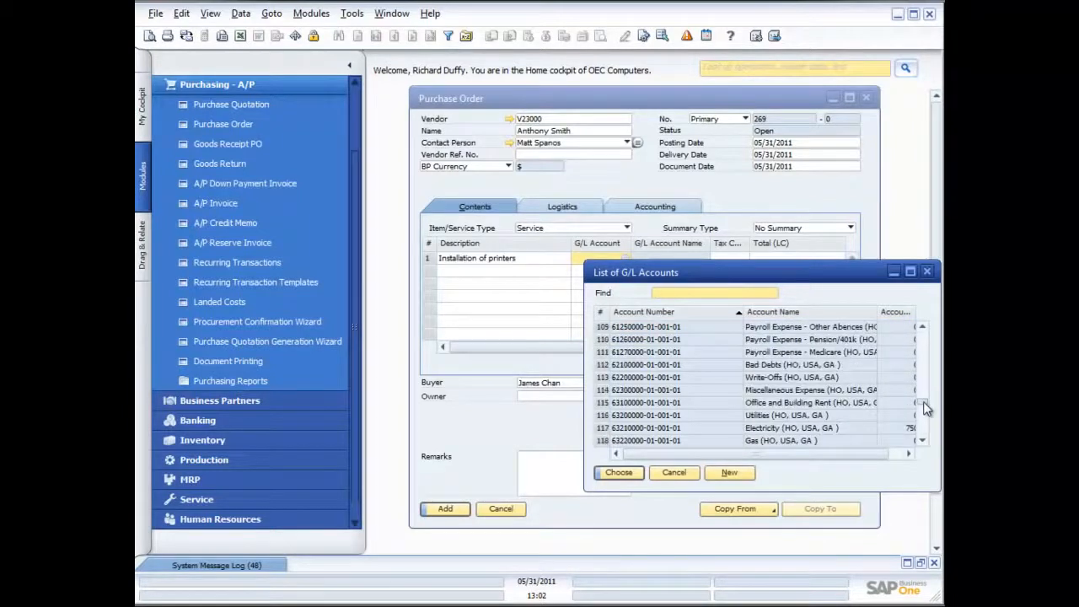
{"action": "left_click", "coordinate": [922, 327]}
{"action": "left_click", "coordinate": [922, 328]}
{"action": "left_click", "coordinate": [922, 328]}
{"action": "left_click", "coordinate": [923, 328]}
{"action": "left_click", "coordinate": [923, 328]}
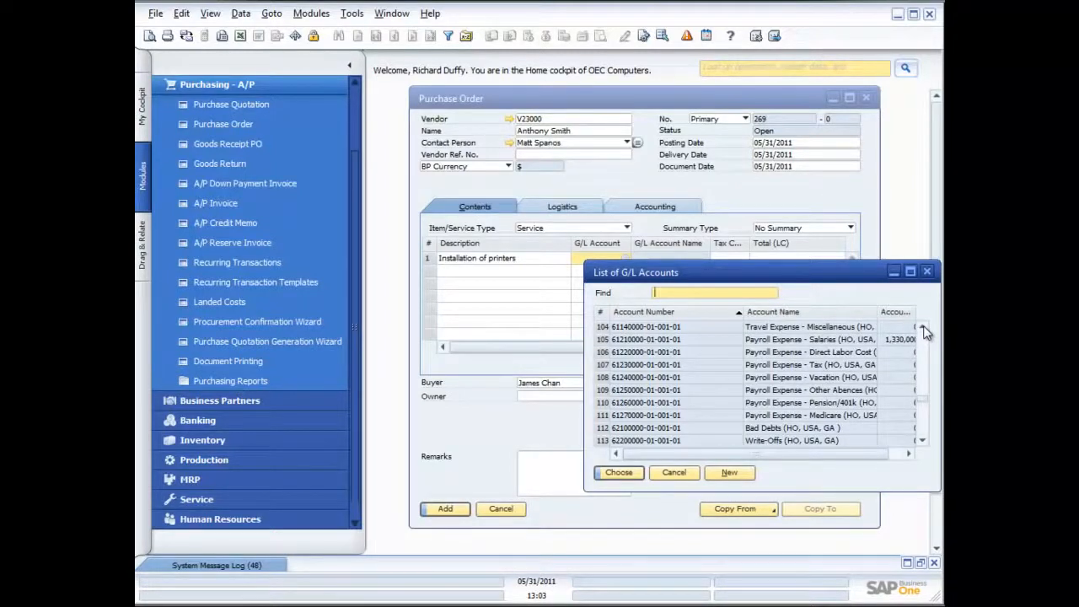
{"action": "left_click", "coordinate": [922, 328]}
{"action": "left_click", "coordinate": [923, 327]}
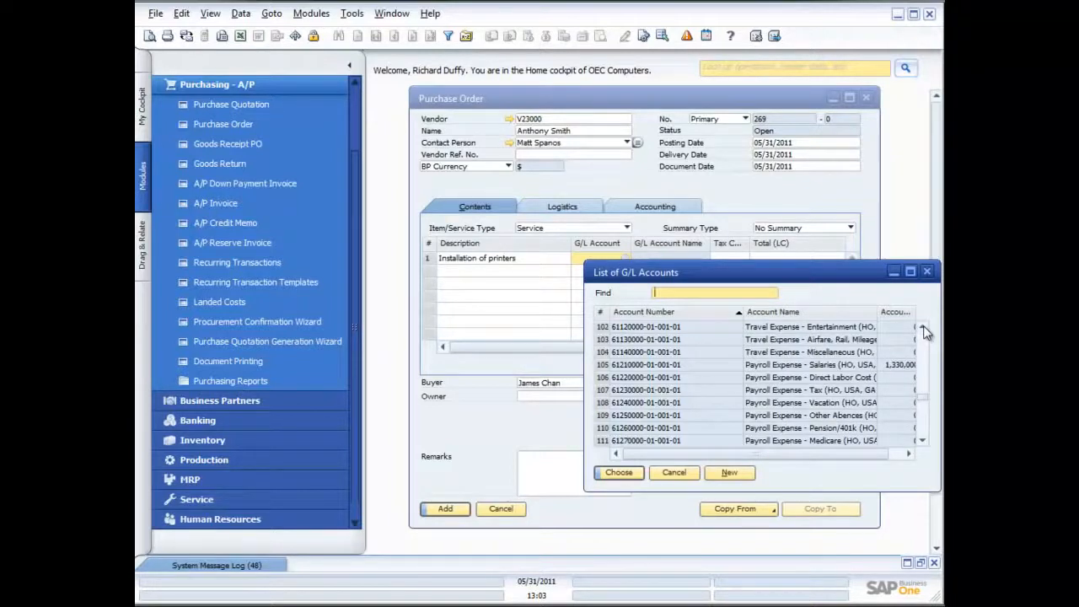
{"action": "left_click", "coordinate": [922, 328]}
{"action": "left_click", "coordinate": [922, 328]}
{"action": "left_click", "coordinate": [922, 328]}
{"action": "left_click", "coordinate": [923, 327]}
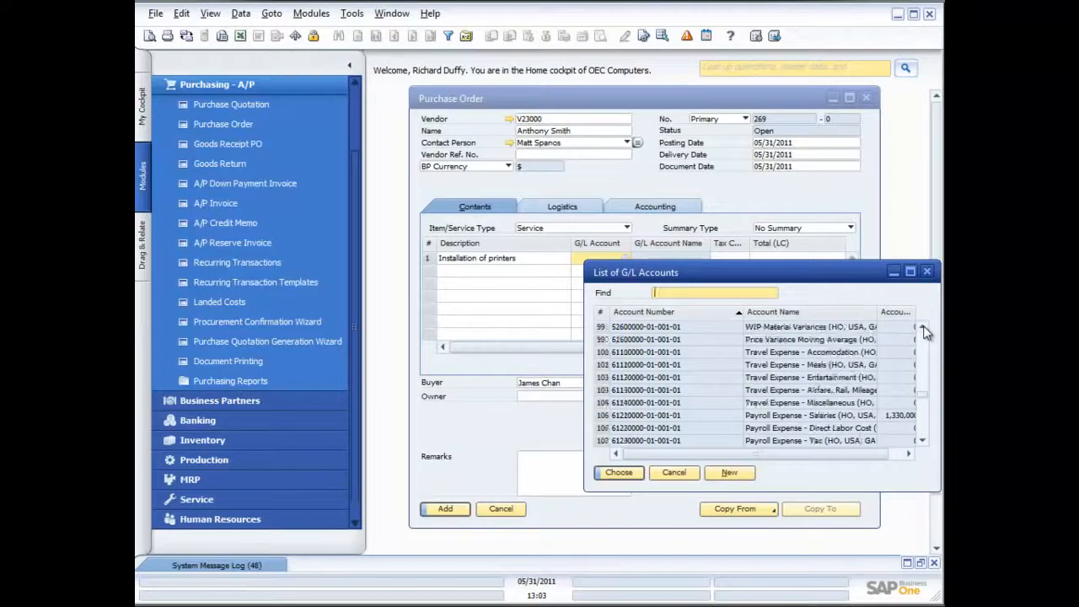
{"action": "scroll", "coordinate": [805, 421], "scroll_direction": "down", "scroll_amount": 8}
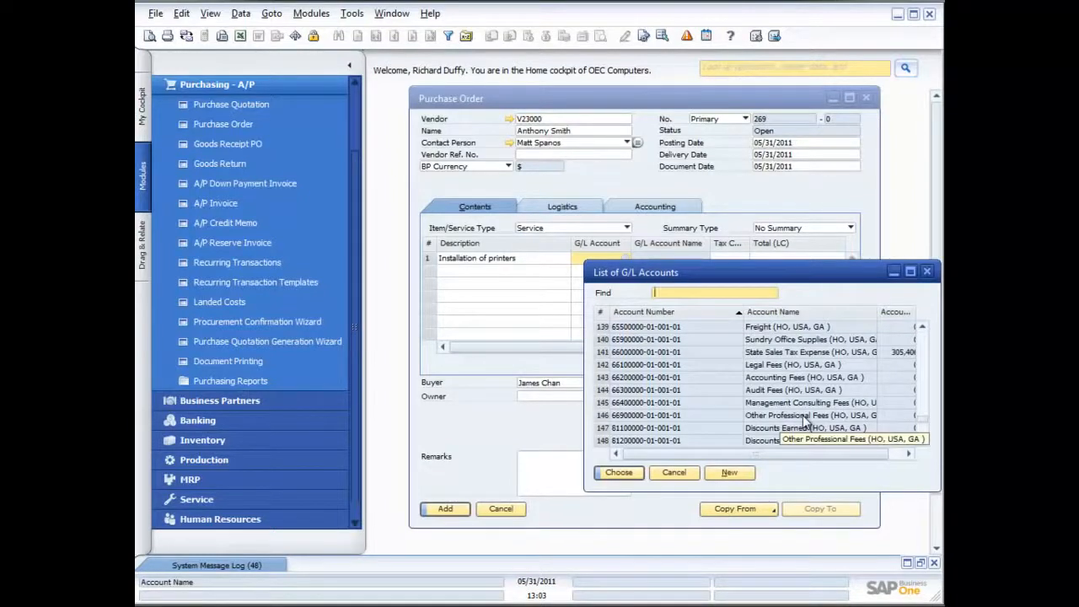
{"action": "double_click", "coordinate": [805, 416]}
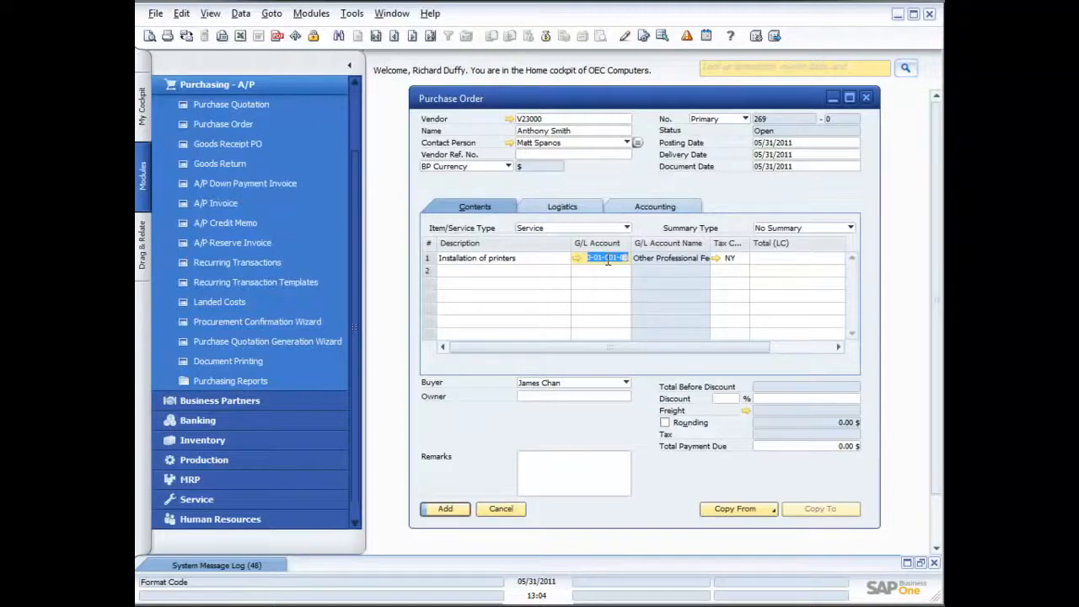
Set the printer installation line's total to 100.00
{"action": "left_click", "coordinate": [813, 258]}
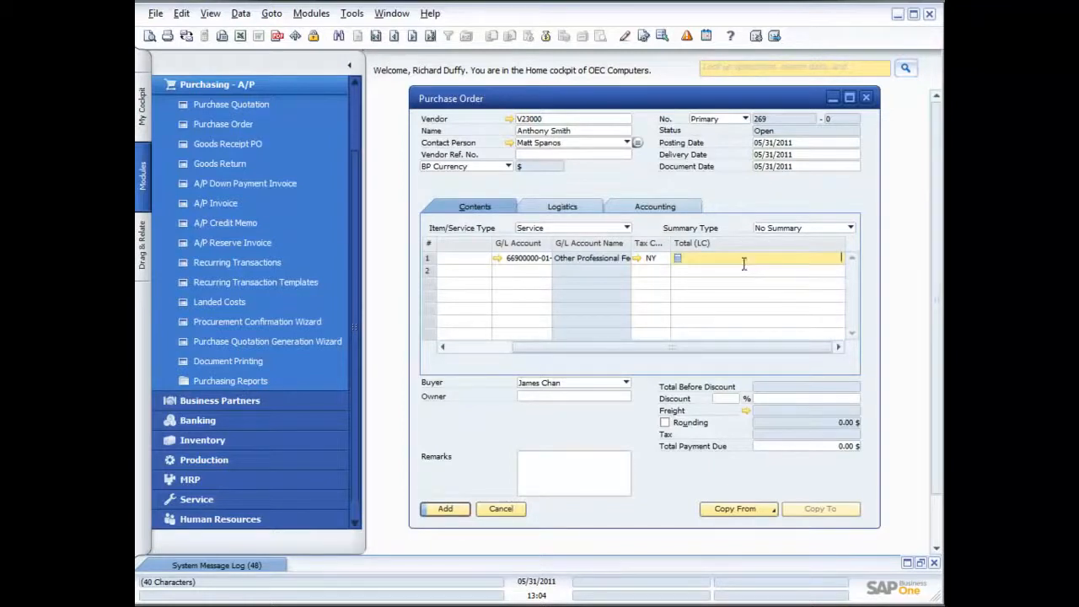
{"action": "type", "text": "100.00"}
{"action": "key", "text": "Tab"}
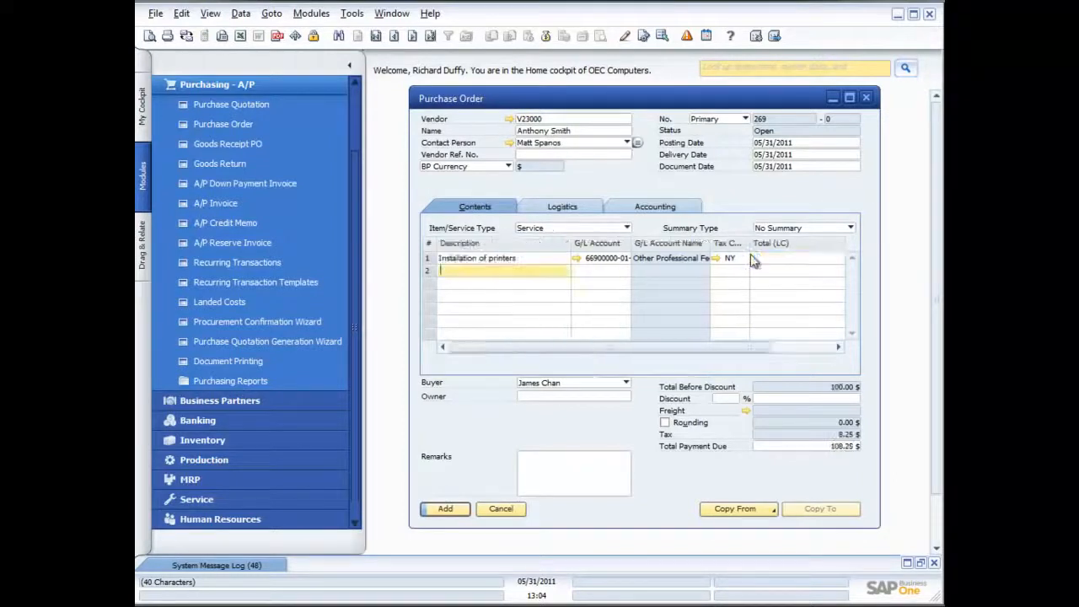
Enter the remark "Please install as per standard process." followed by a note to call the named contact for details
{"action": "left_click", "coordinate": [565, 459]}
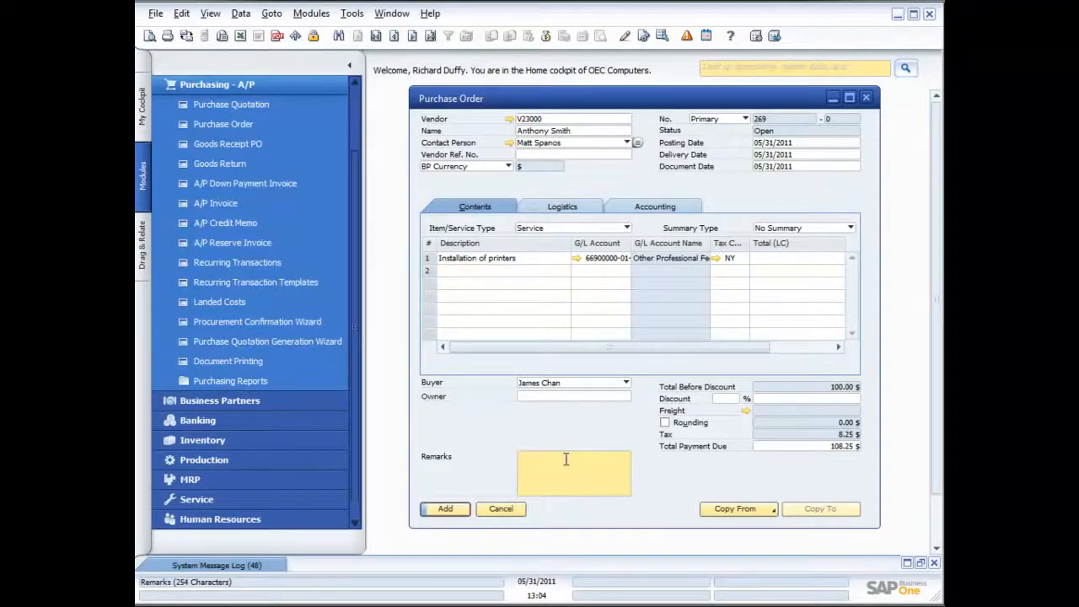
{"action": "type", "text": "Please install as per standard process. Ca"}
{"action": "key", "text": "BackSpace"}
{"action": "type", "text": "all Richard for details"}
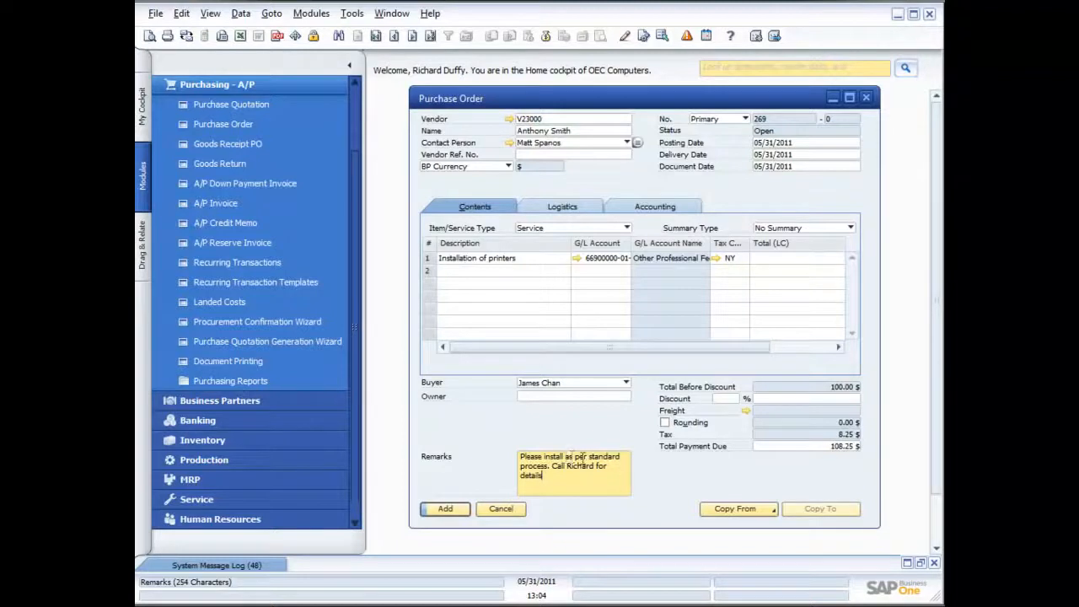
Check the row actions available for the installation line and add the service purchase order
{"action": "left_click", "coordinate": [516, 287]}
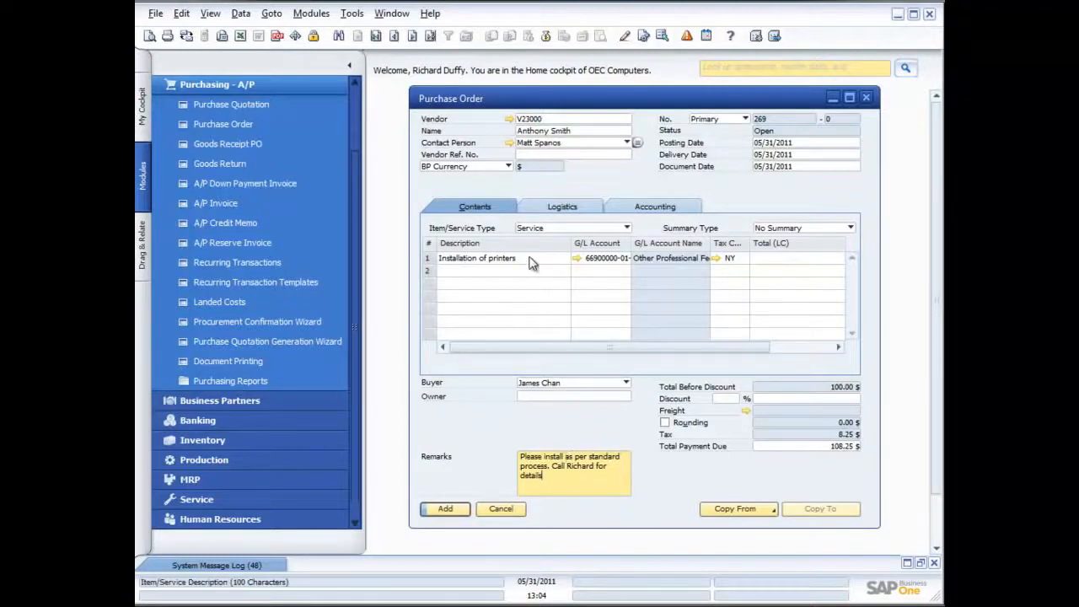
{"action": "right_click", "coordinate": [531, 263]}
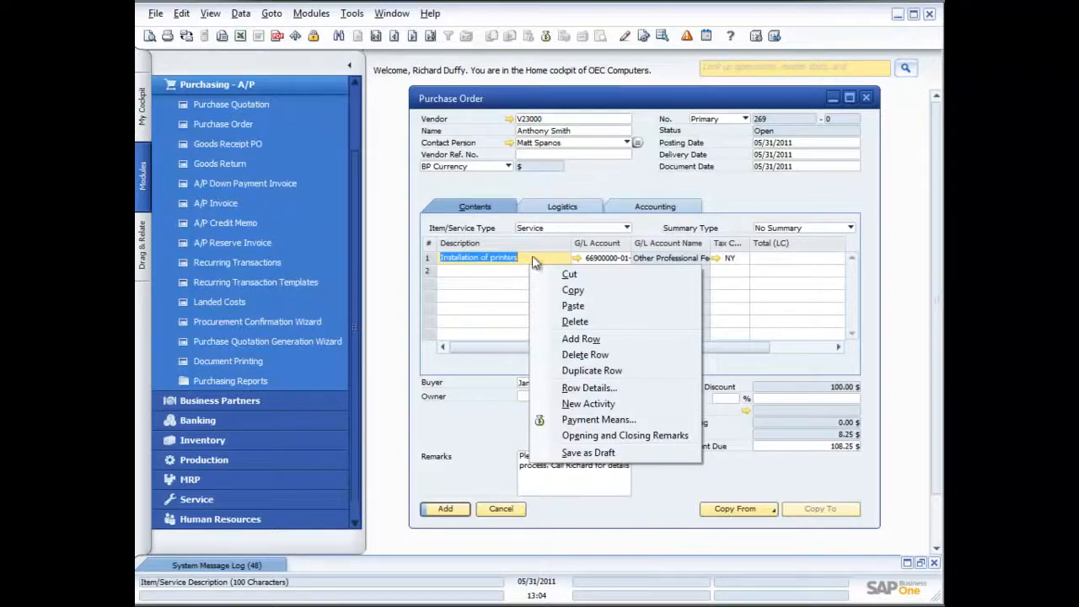
{"action": "left_click", "coordinate": [534, 257]}
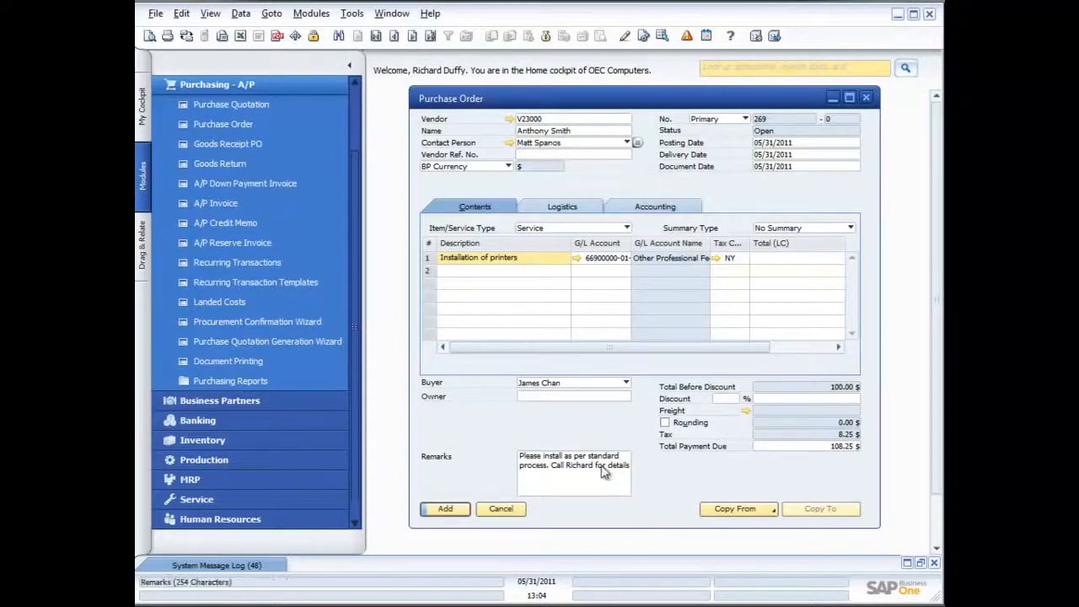
{"action": "left_click", "coordinate": [445, 508]}
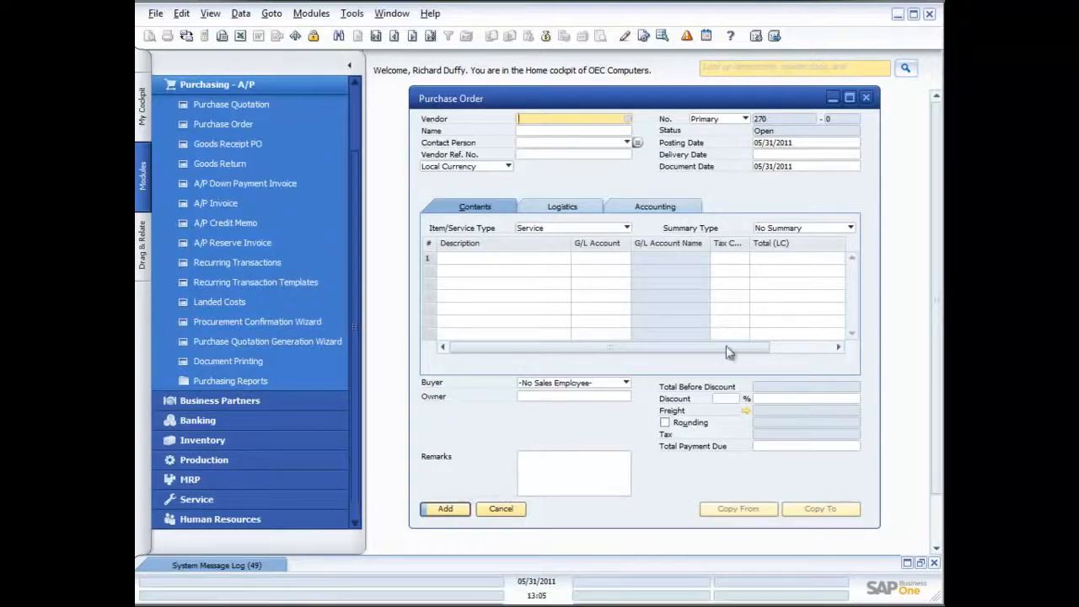
{"action": "left_click", "coordinate": [866, 98]}
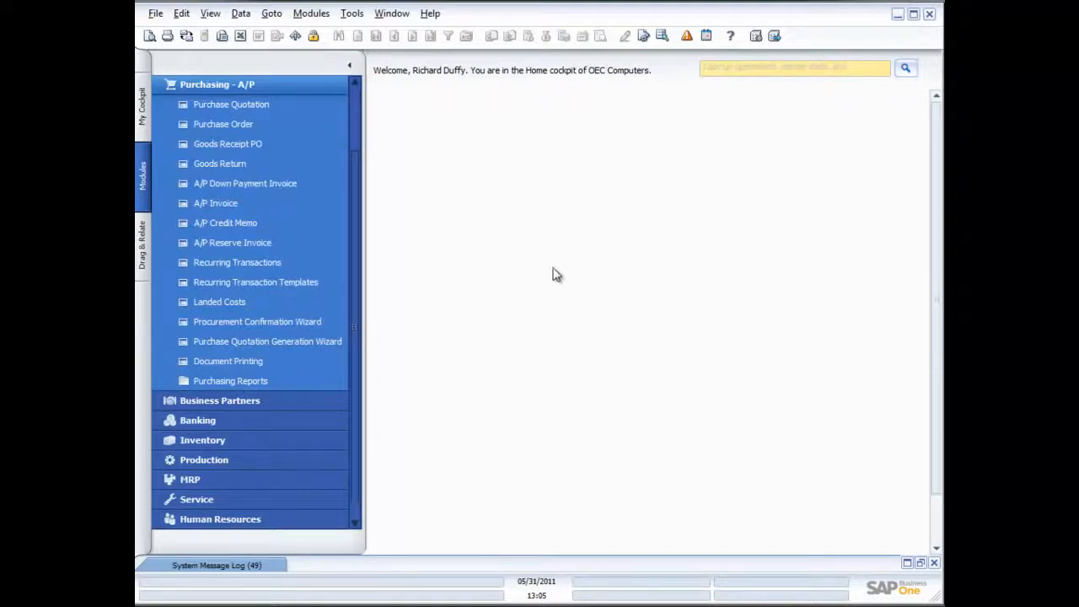
{"action": "left_click", "coordinate": [237, 143]}
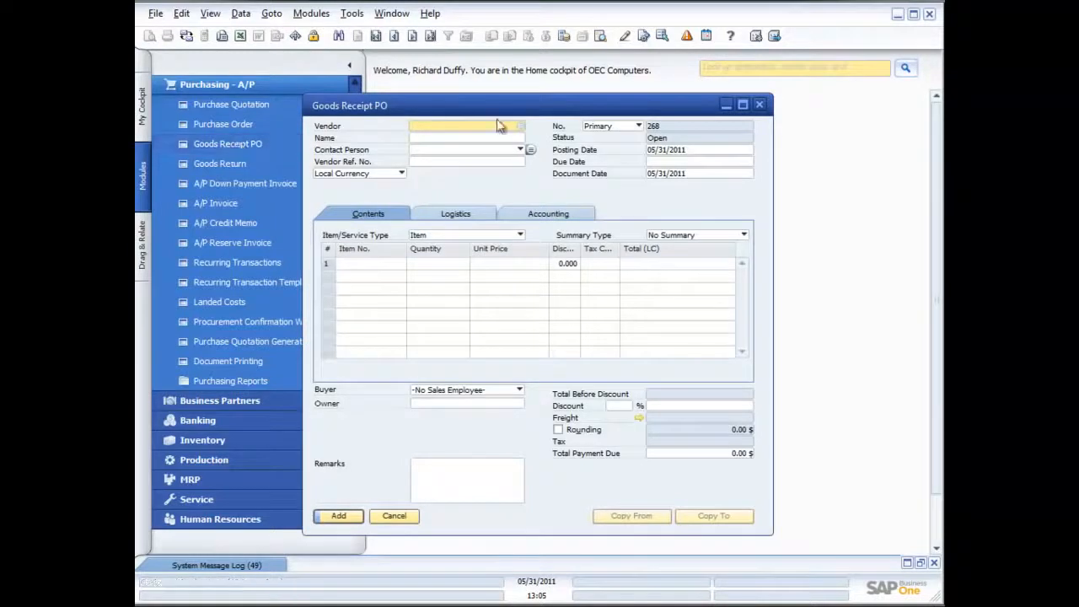
{"action": "left_click_drag", "start_coordinate": [539, 113], "coordinate": [622, 105]}
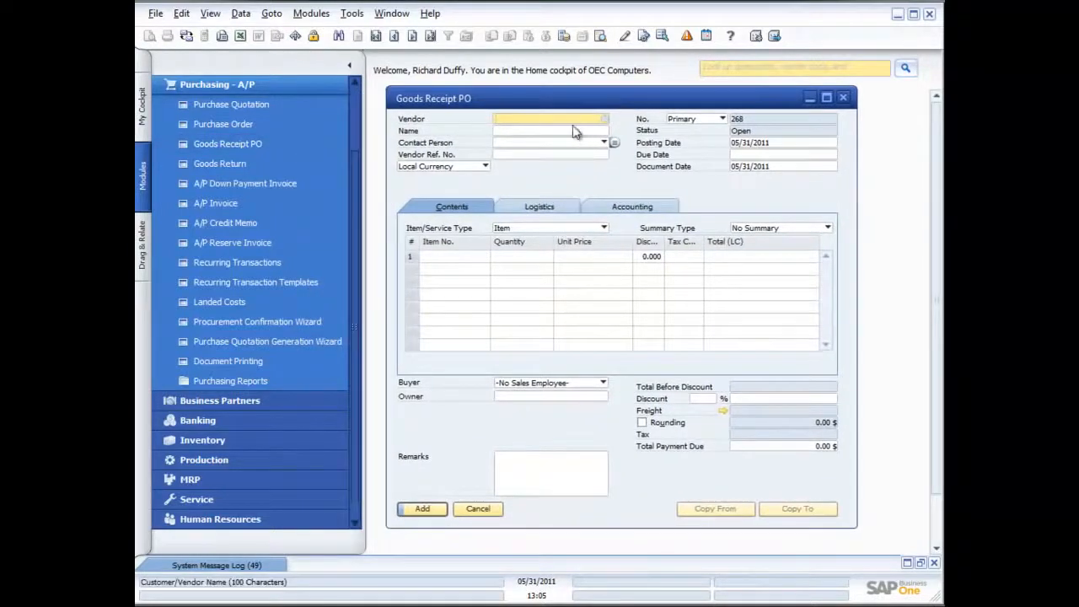
{"action": "left_click", "coordinate": [842, 97]}
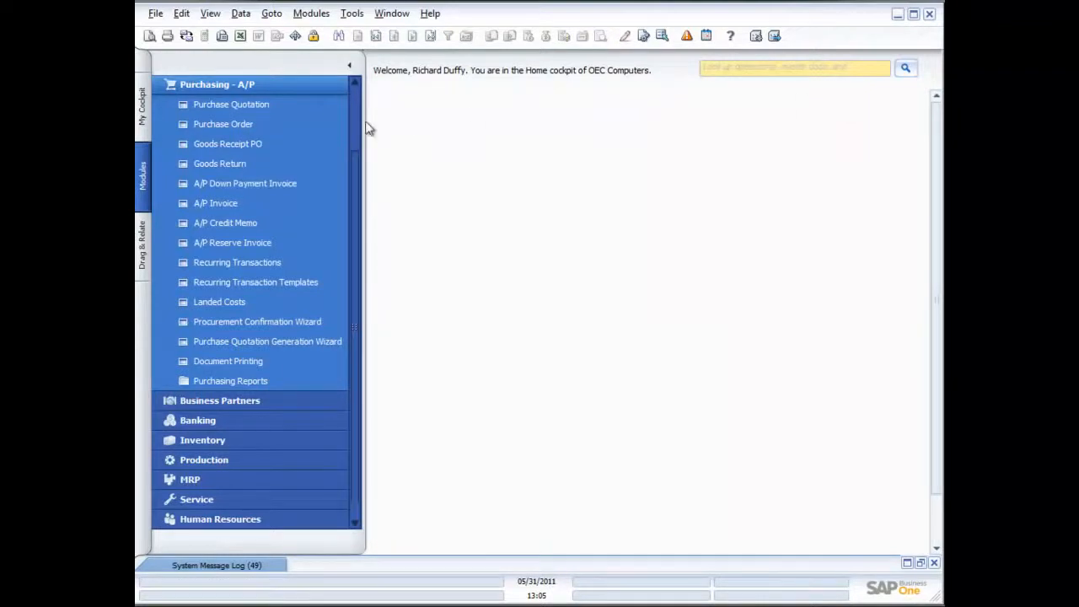
Find the Lasercom purchase order for item B10000 and copy it to a goods receipt PO
{"action": "left_click", "coordinate": [220, 124]}
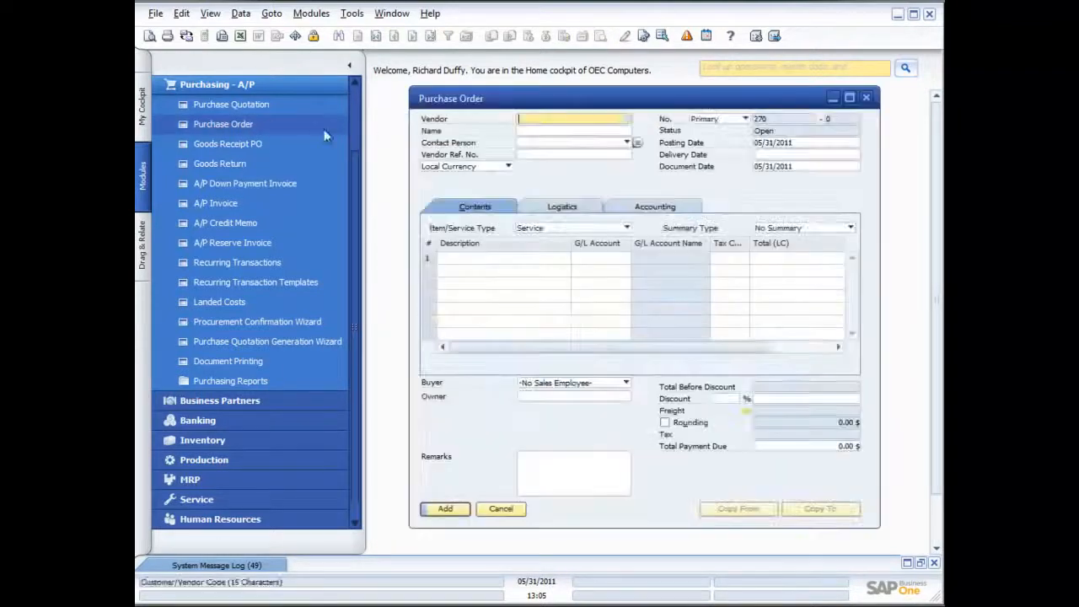
{"action": "left_click", "coordinate": [393, 36]}
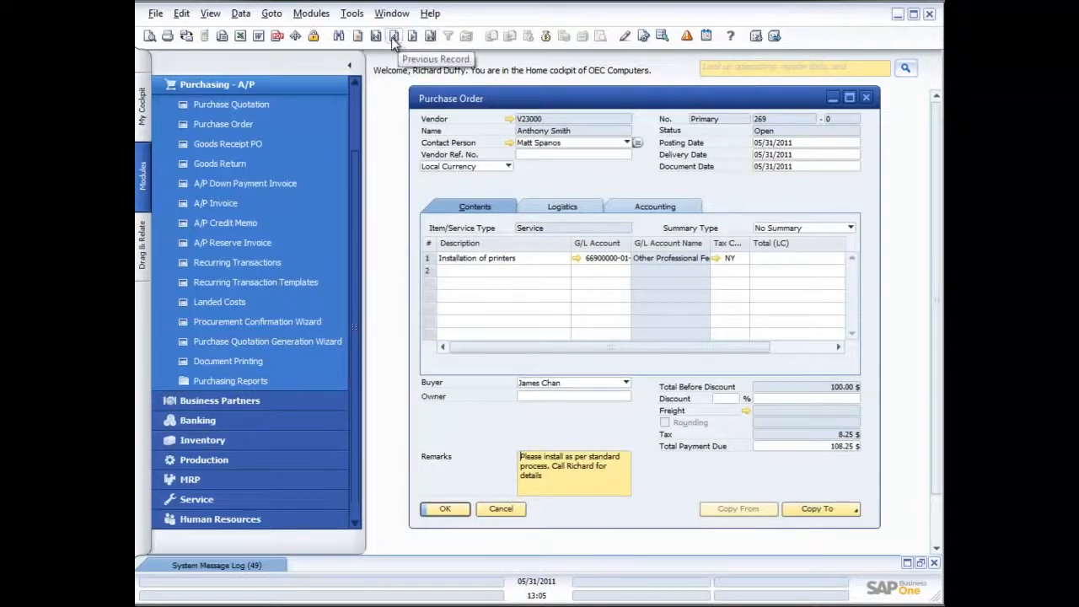
{"action": "left_click", "coordinate": [394, 37]}
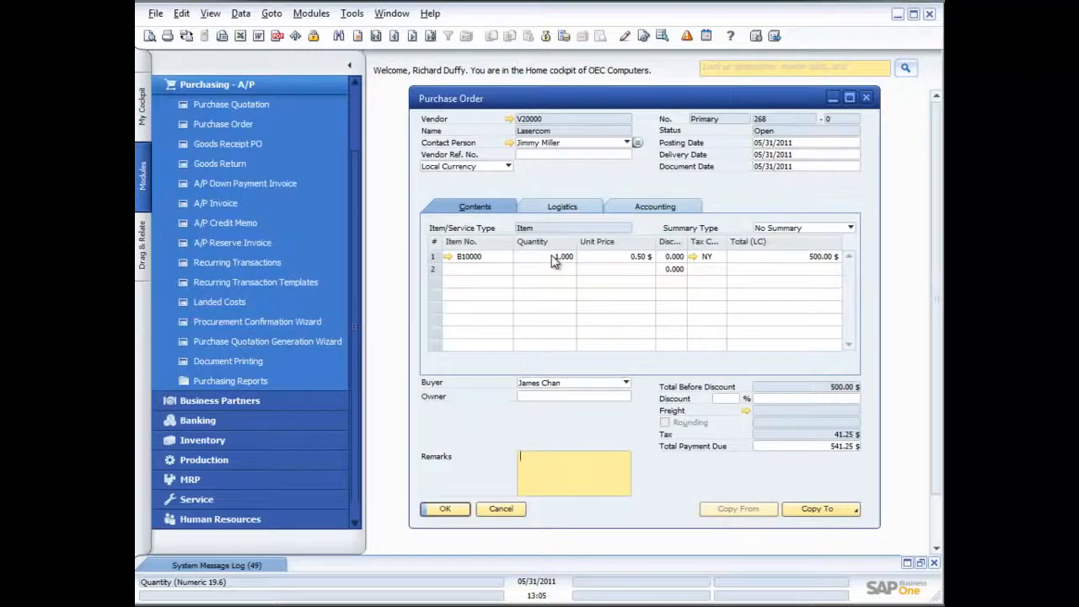
{"action": "left_click", "coordinate": [832, 512]}
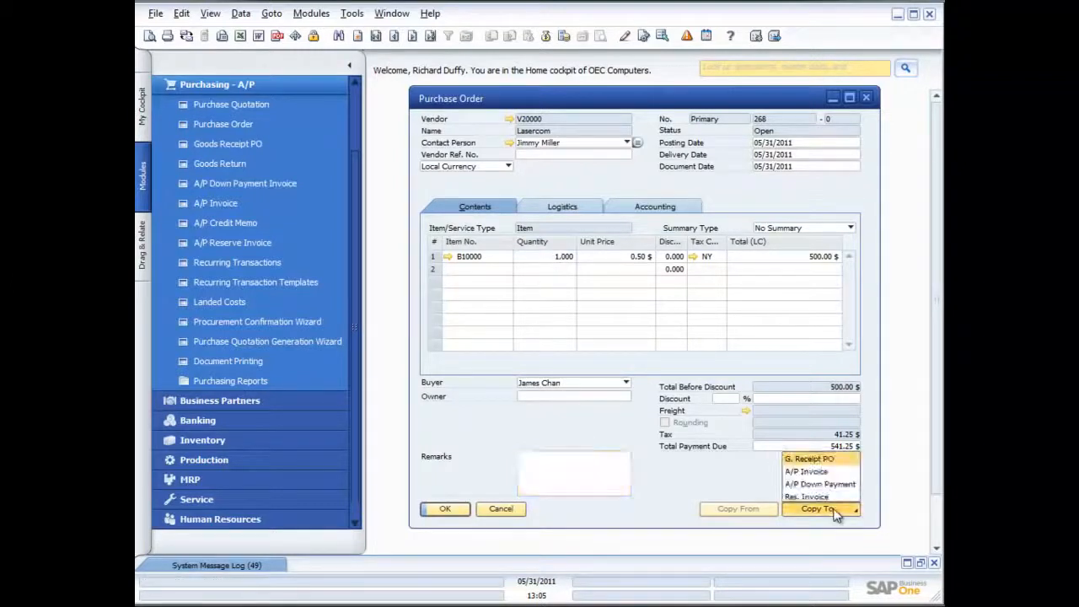
{"action": "left_click", "coordinate": [824, 464]}
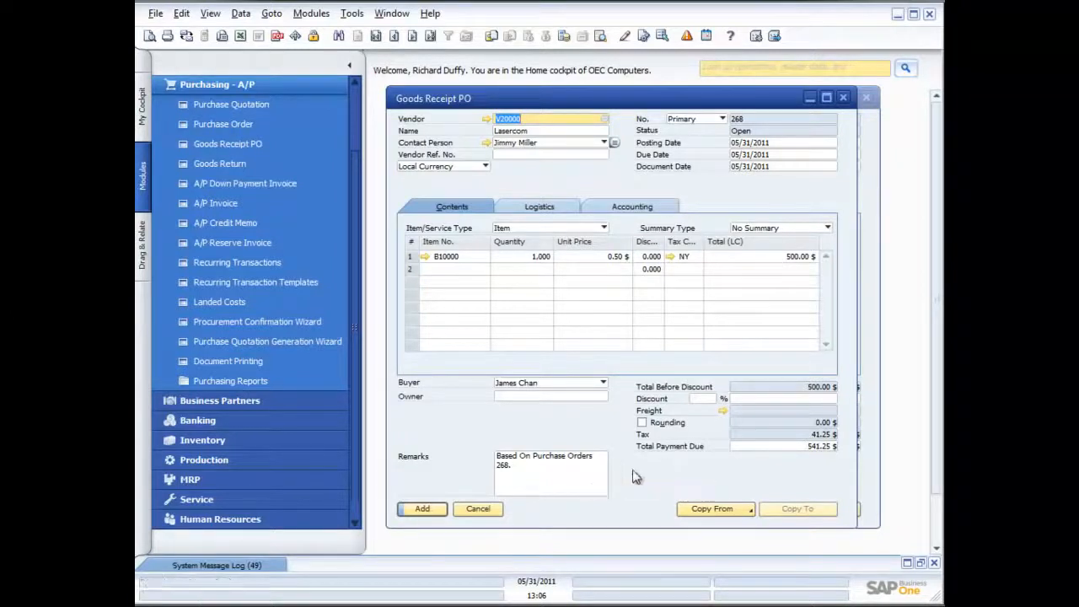
Start adding the goods receipt PO and create batch 1ACG2 for the full quantity of 1,000 printer labels
{"action": "left_click", "coordinate": [422, 509]}
{"action": "left_click", "coordinate": [380, 312]}
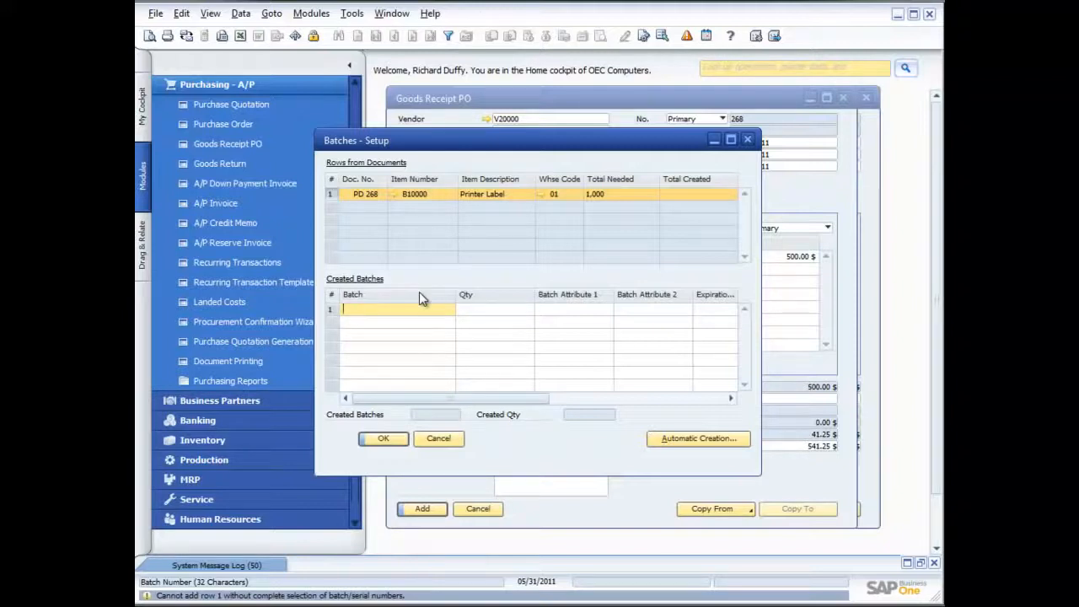
{"action": "type", "text": "1"}
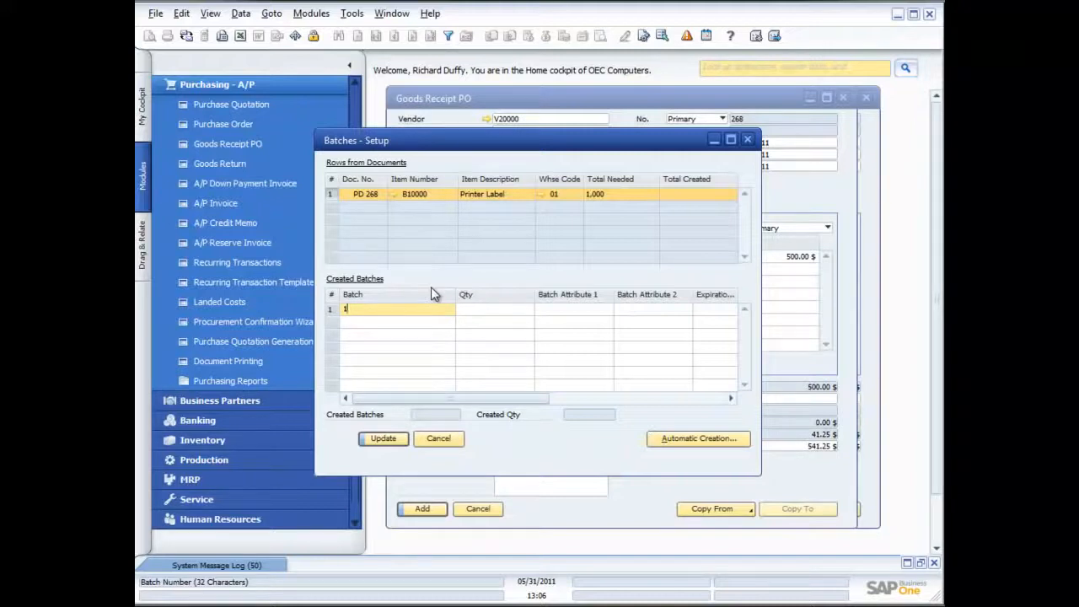
{"action": "type", "text": "ACG2"}
{"action": "key", "text": "Tab"}
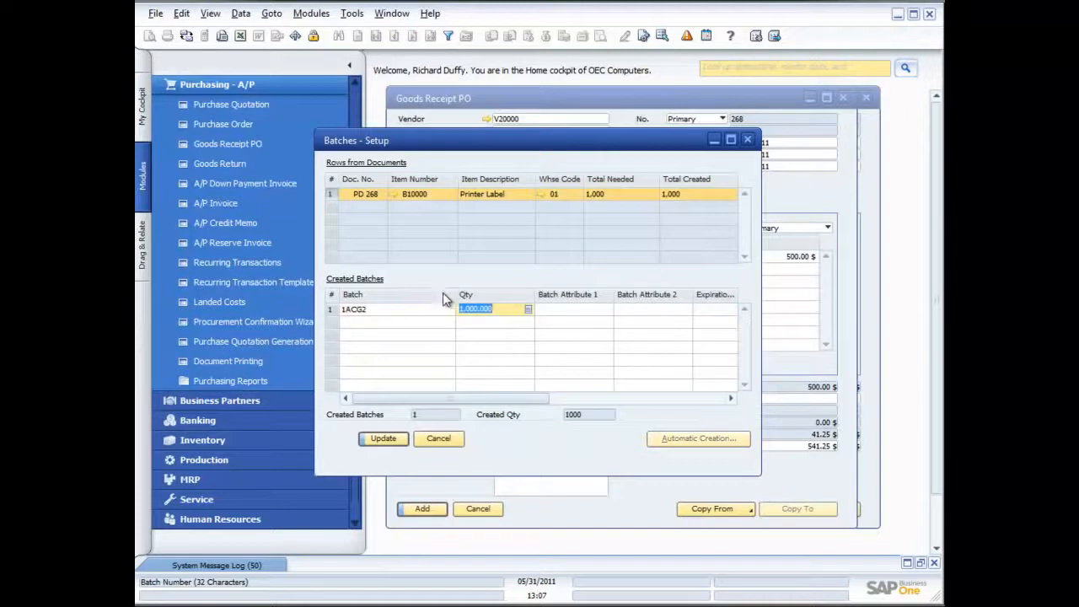
Set the batch's manufacturing date to 02/16/2011 and save the batch setup
{"action": "left_click", "coordinate": [566, 310]}
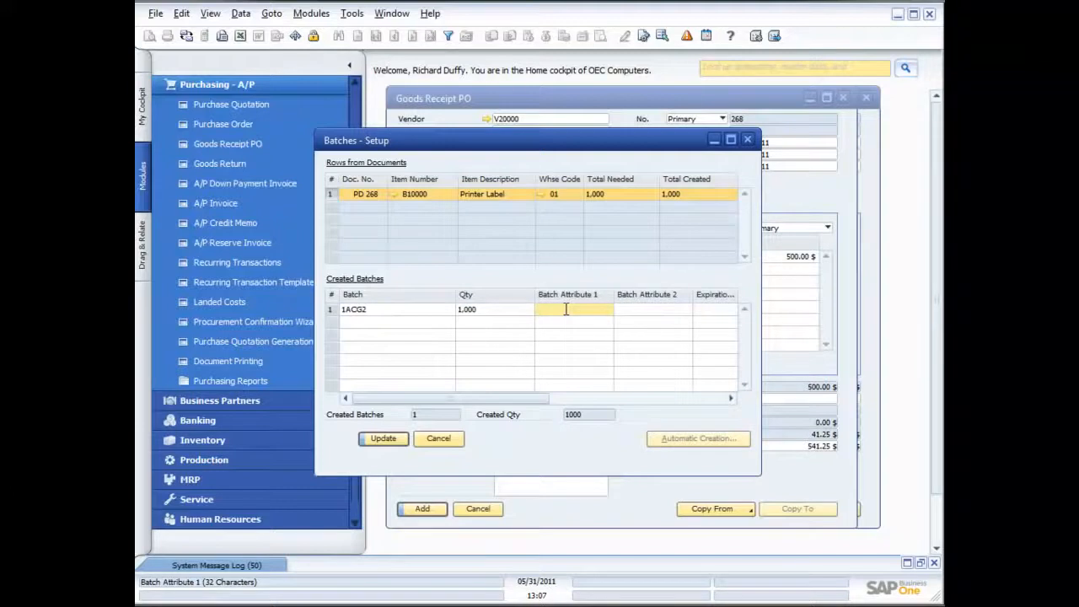
{"action": "left_click_drag", "start_coordinate": [525, 405], "coordinate": [650, 400]}
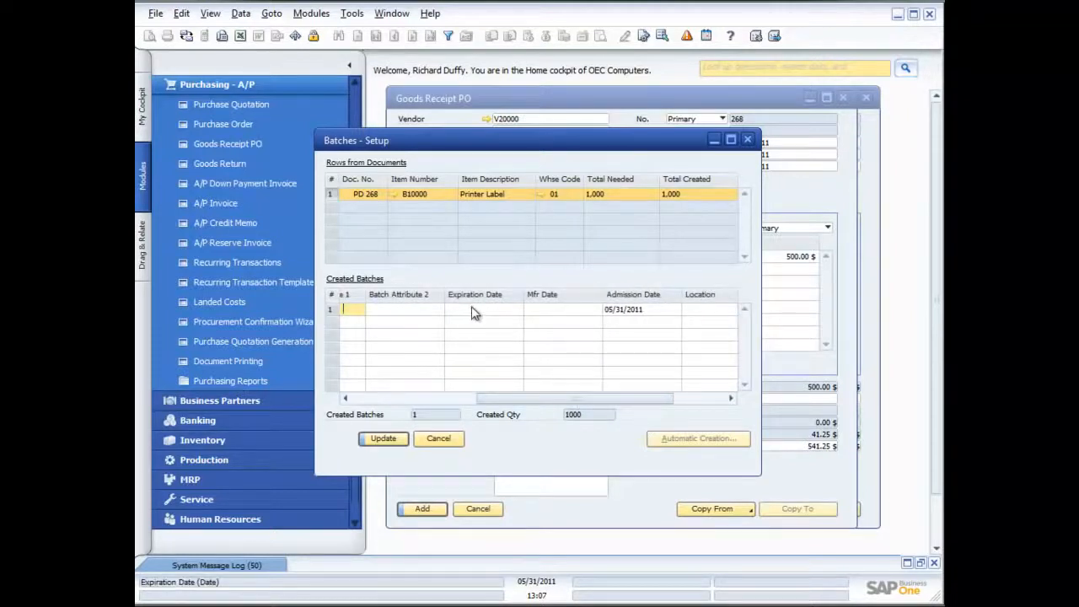
{"action": "left_click", "coordinate": [703, 399]}
{"action": "left_click_drag", "start_coordinate": [639, 400], "coordinate": [617, 400]}
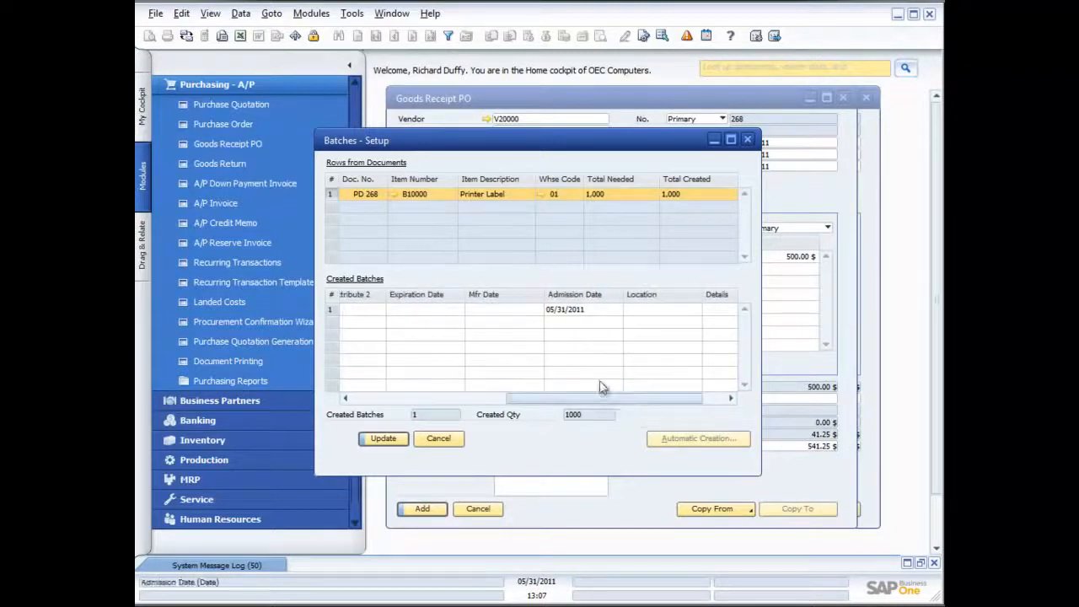
{"action": "left_click", "coordinate": [527, 310]}
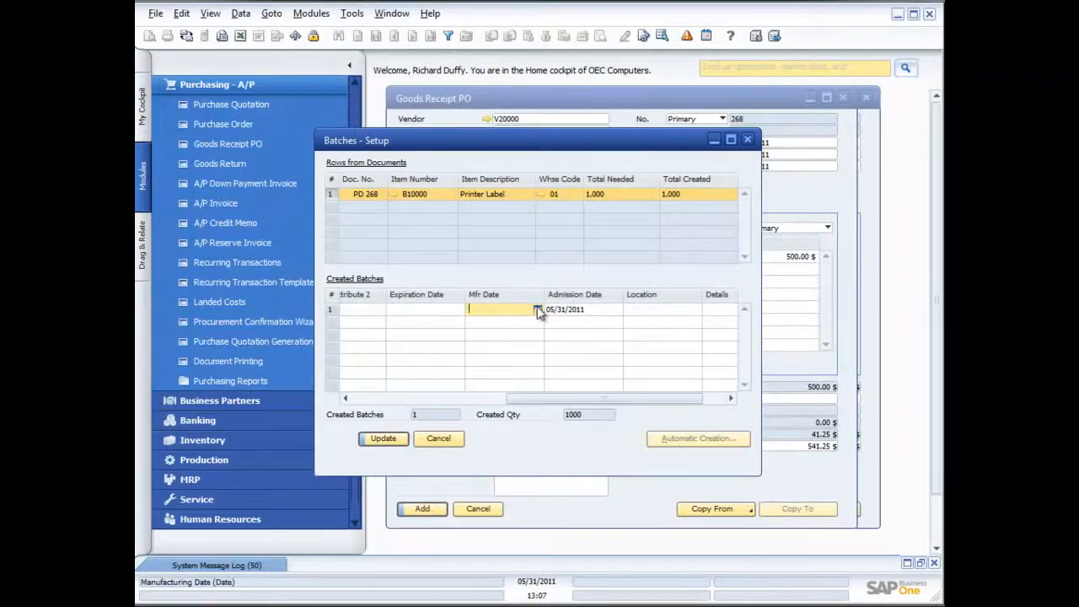
{"action": "left_click", "coordinate": [537, 310]}
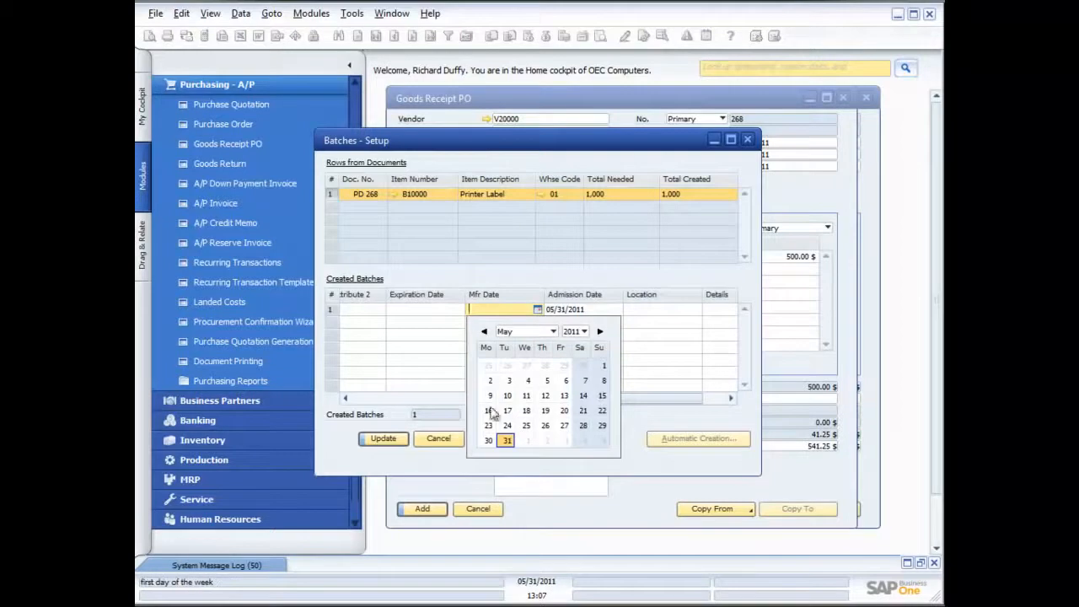
{"action": "left_click", "coordinate": [485, 331]}
{"action": "left_click", "coordinate": [484, 331]}
{"action": "left_click", "coordinate": [484, 331]}
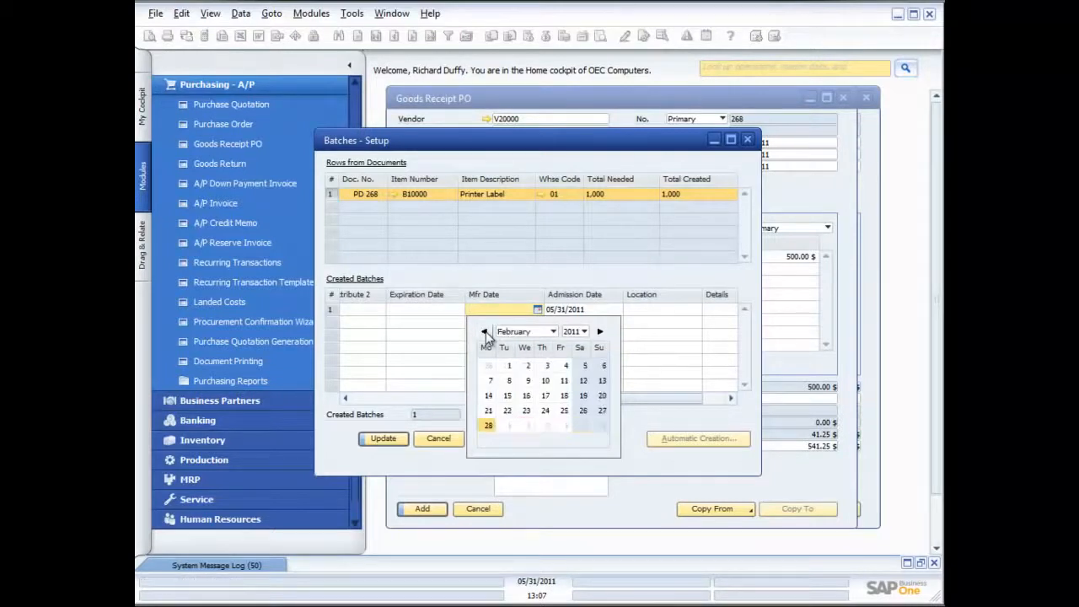
{"action": "left_click", "coordinate": [524, 395]}
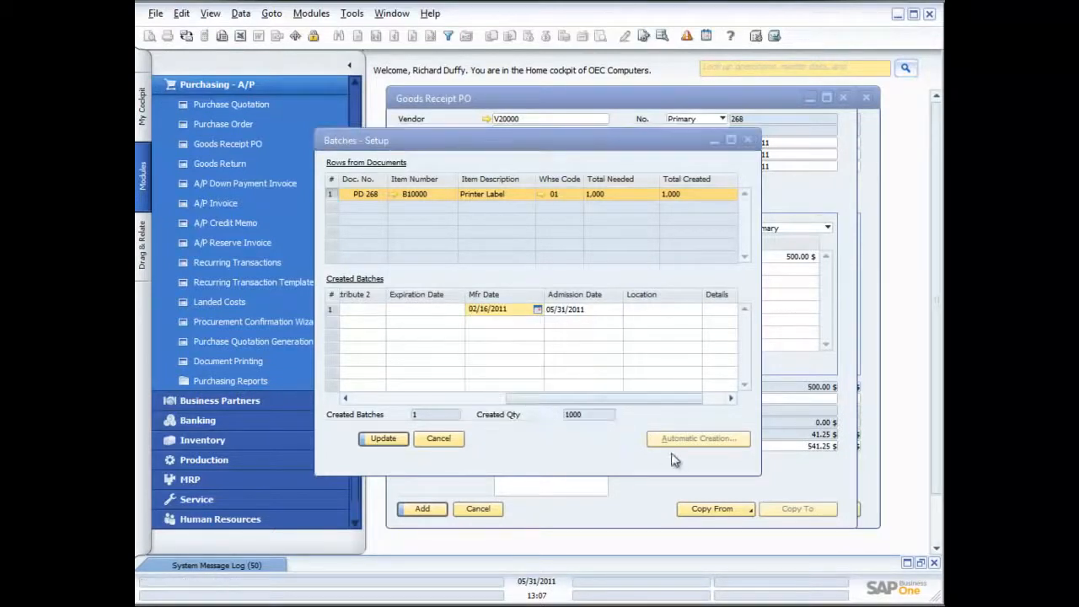
{"action": "left_click", "coordinate": [390, 440]}
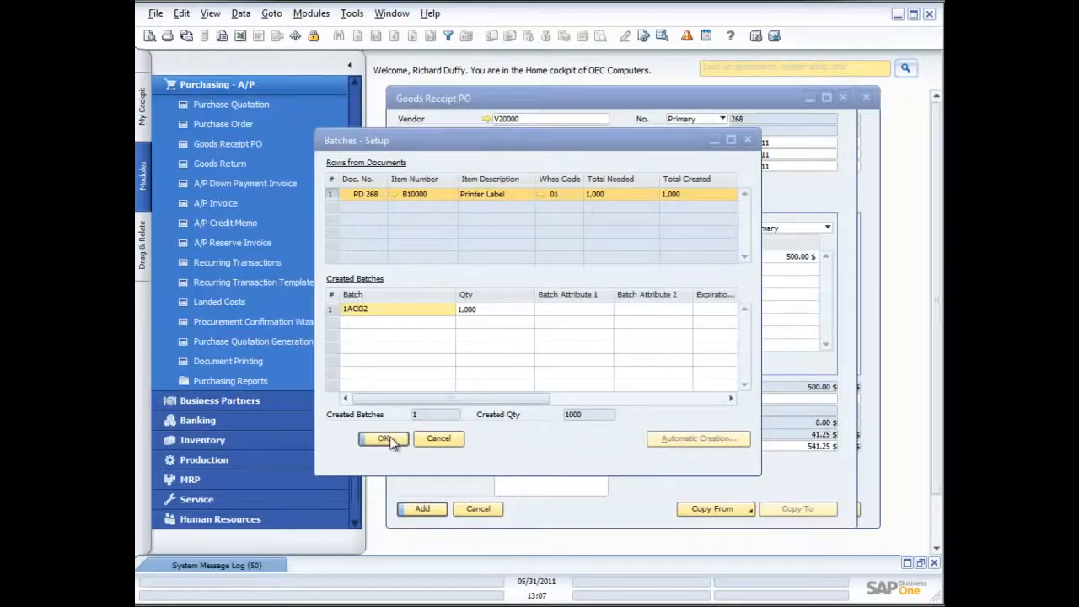
{"action": "left_click", "coordinate": [384, 439]}
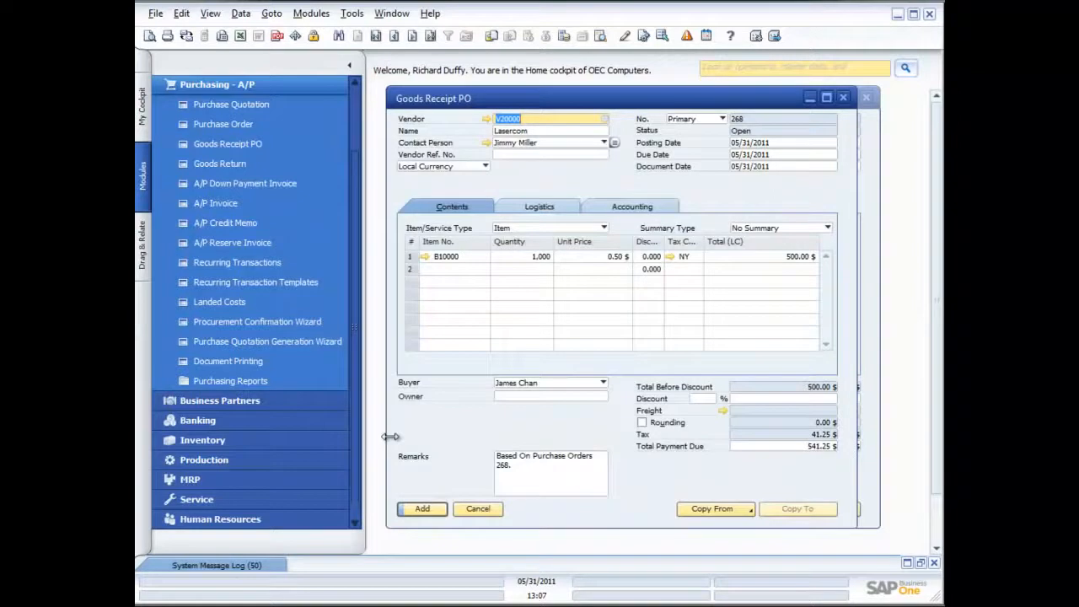
Add the goods receipt PO, accepting that it cannot be changed, and close the receipt and purchase order windows
{"action": "left_click", "coordinate": [426, 510]}
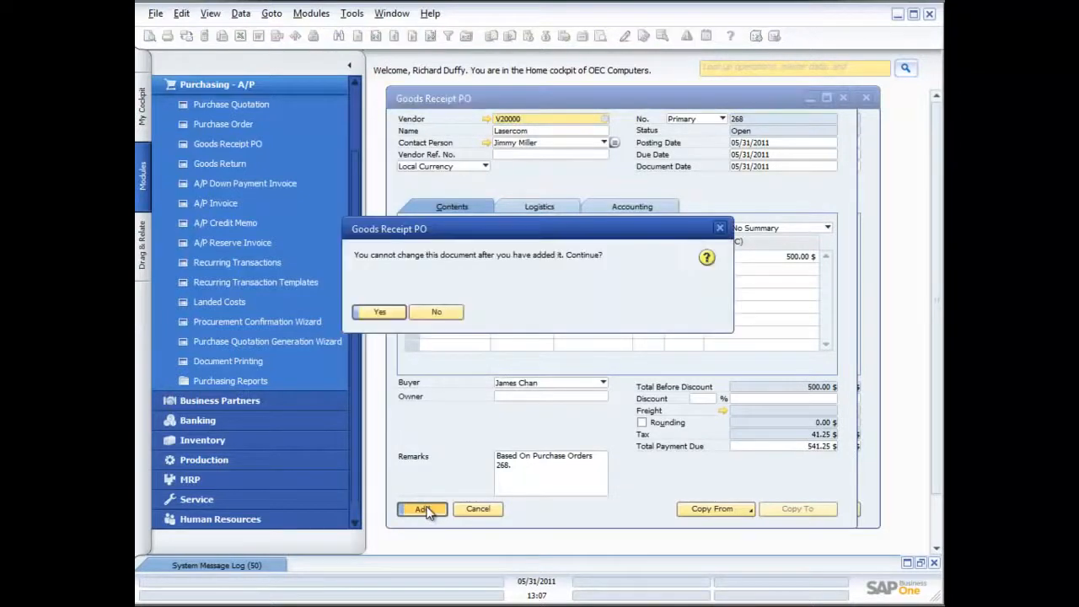
{"action": "left_click", "coordinate": [380, 312]}
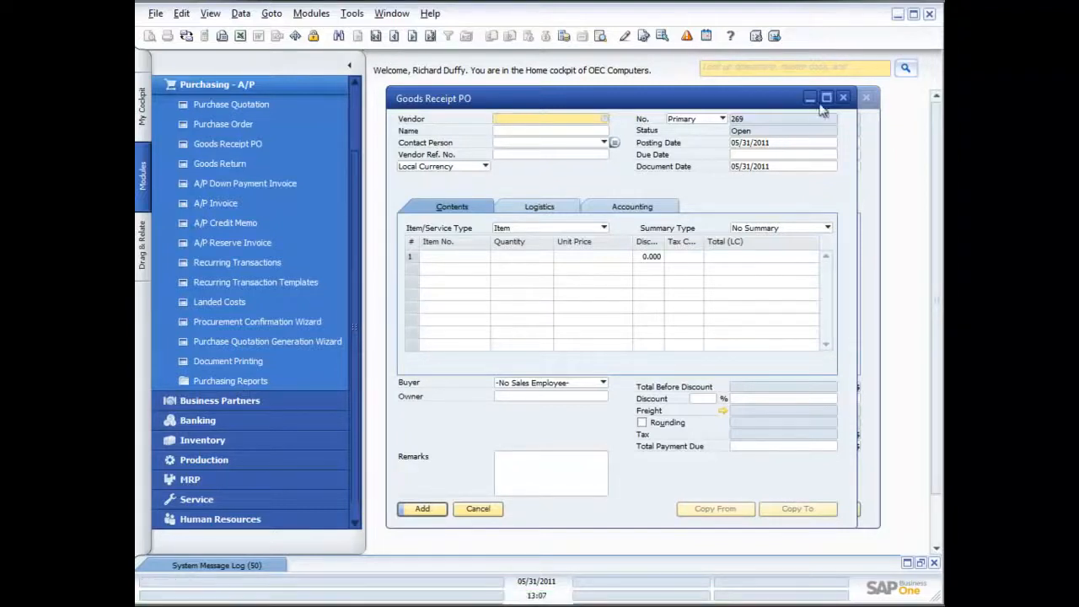
{"action": "left_click", "coordinate": [842, 97]}
{"action": "left_click", "coordinate": [866, 98]}
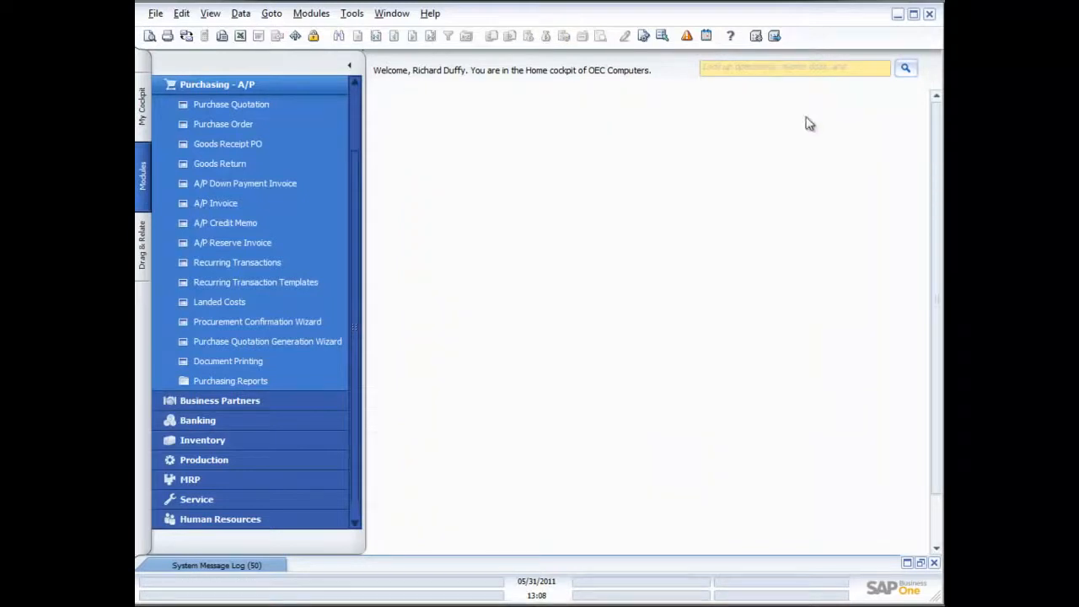
Start a new A/P invoice for the vendor Lasercom
{"action": "left_click", "coordinate": [202, 204]}
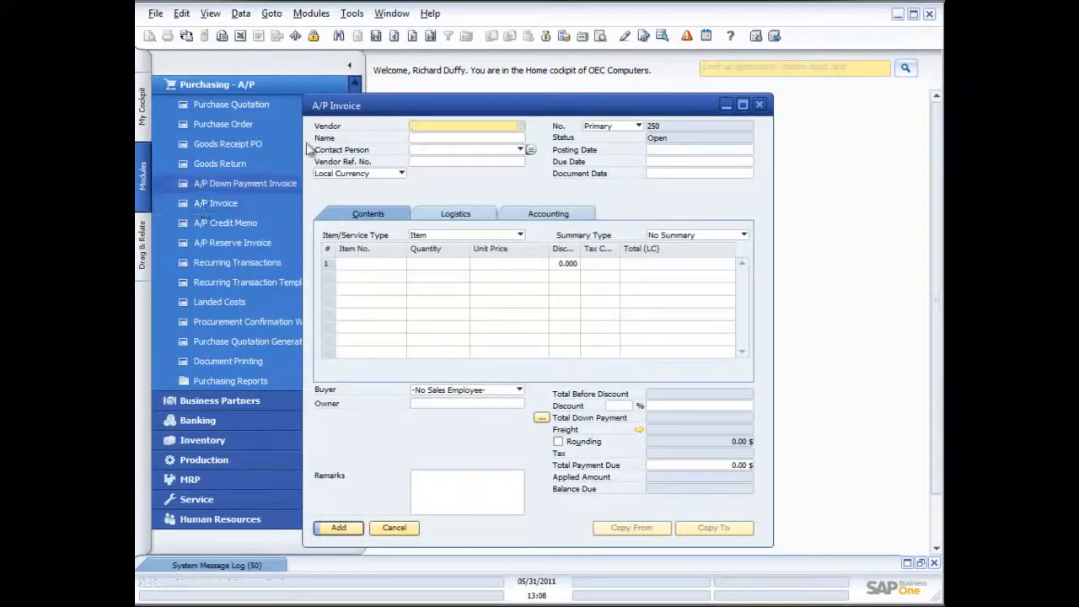
{"action": "left_click", "coordinate": [521, 127]}
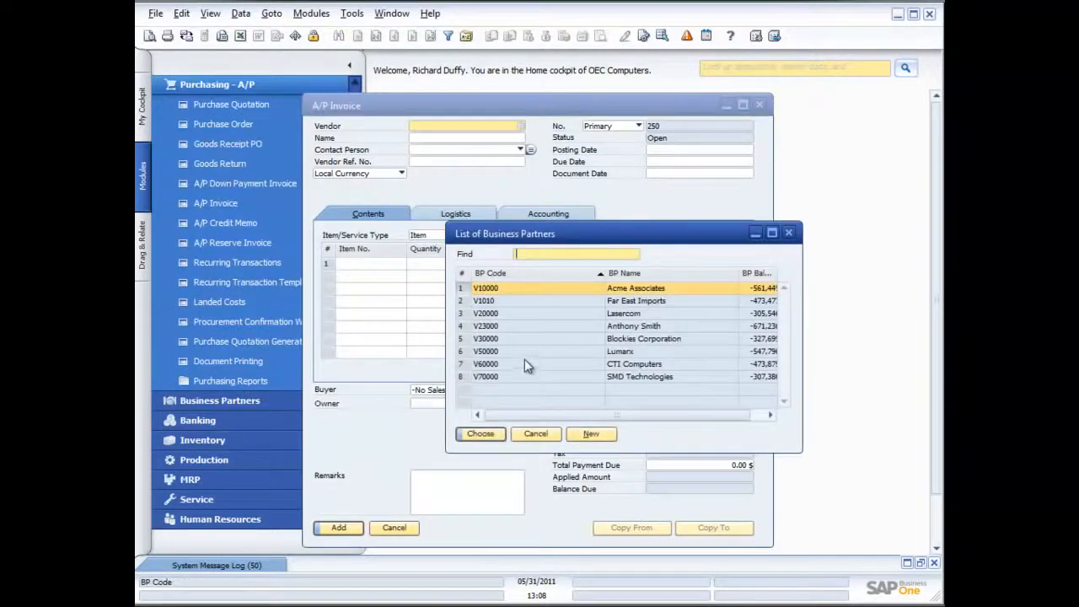
{"action": "double_click", "coordinate": [542, 313]}
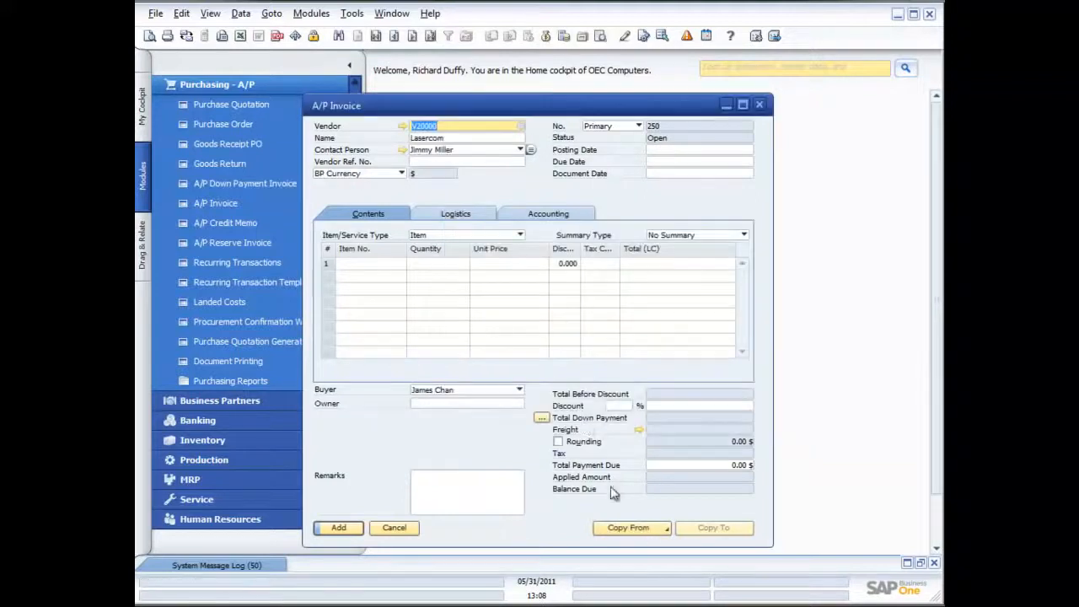
Copy the goods receipt PO dated 05/31/2011 into the invoice, using the current exchange rate and drawing all data
{"action": "left_click", "coordinate": [658, 529]}
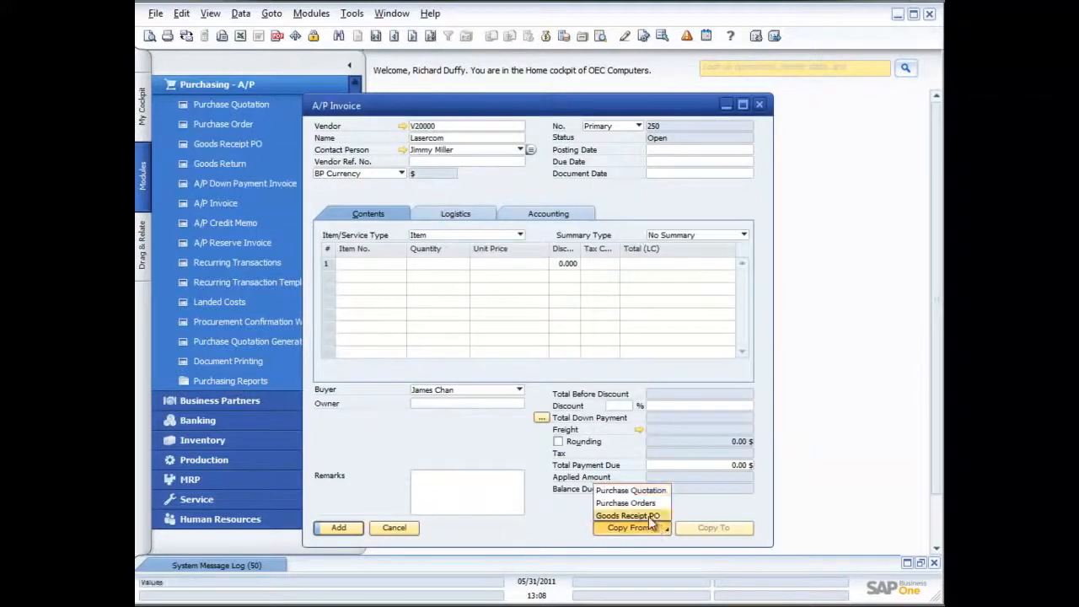
{"action": "left_click", "coordinate": [628, 515]}
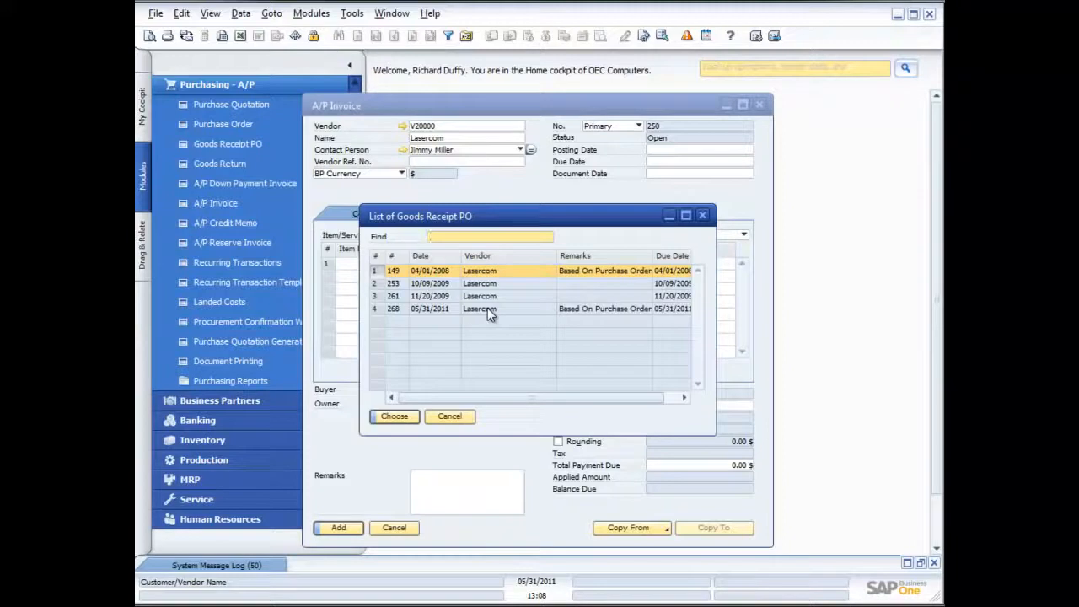
{"action": "left_click", "coordinate": [442, 310], "text": "shift"}
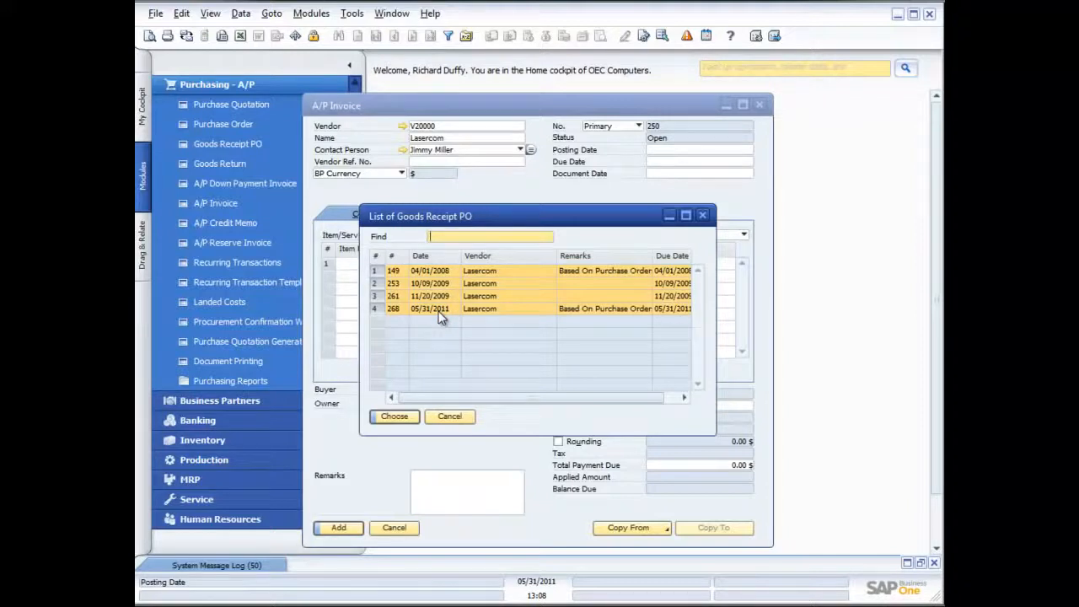
{"action": "left_click", "coordinate": [438, 310]}
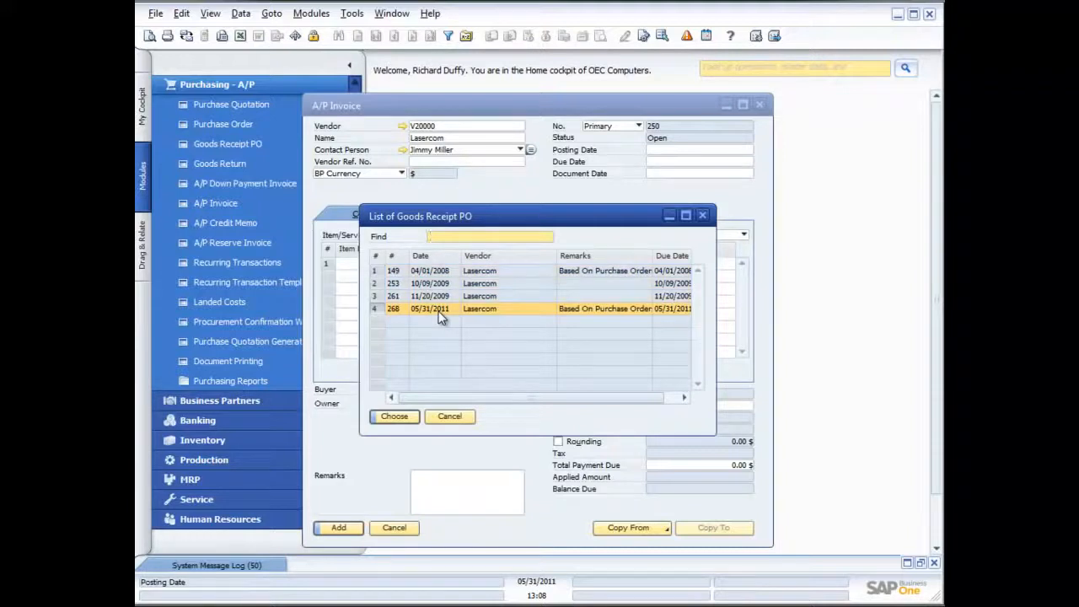
{"action": "left_click", "coordinate": [393, 415]}
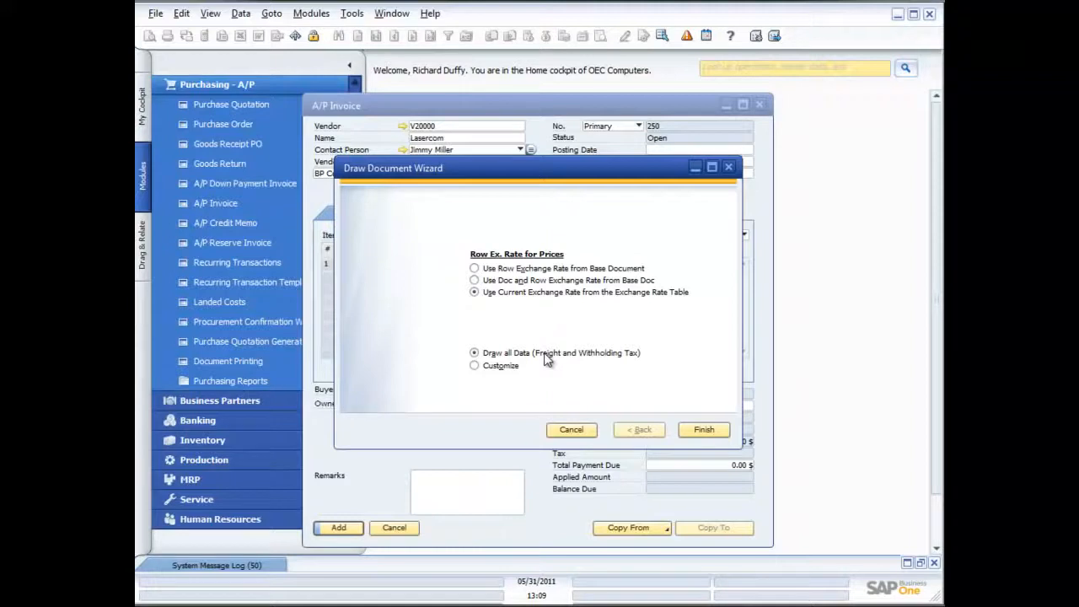
{"action": "left_click", "coordinate": [707, 432]}
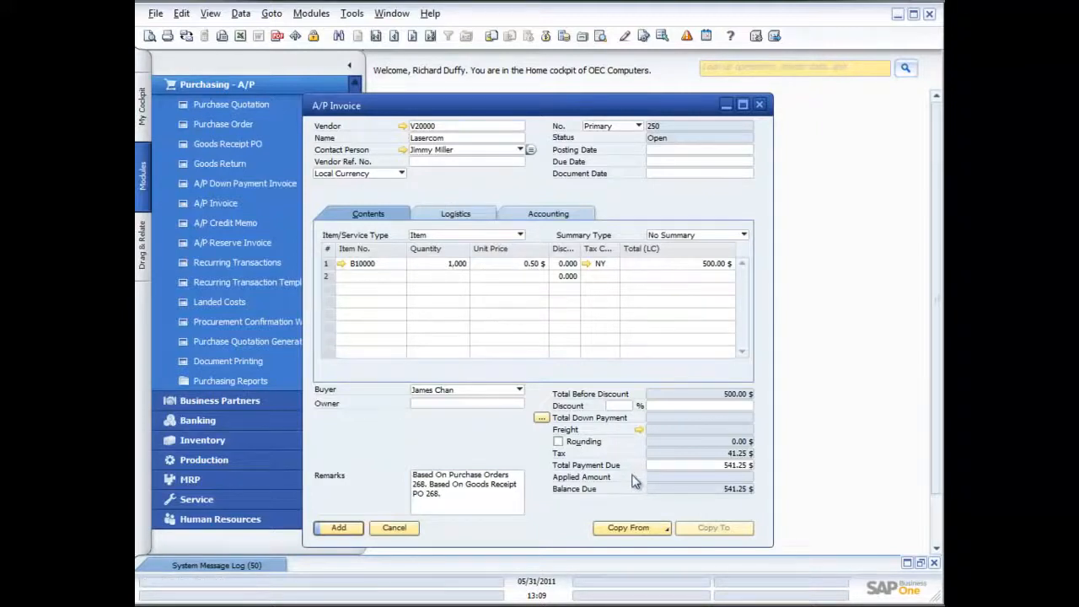
Set the invoice's vendor reference number to 4567 and try to add the A/P invoice
{"action": "left_click", "coordinate": [445, 161]}
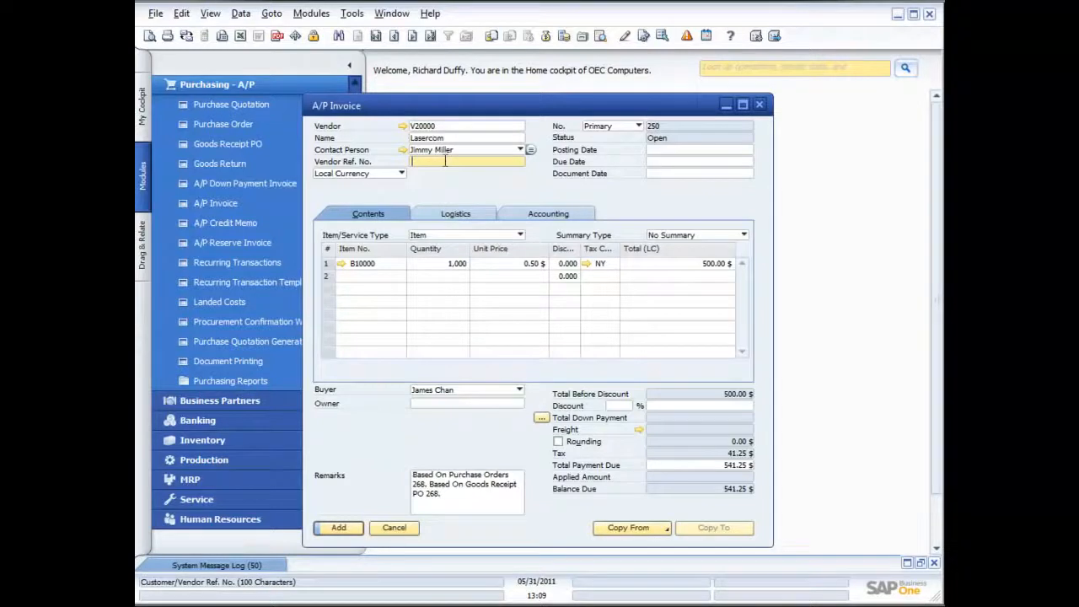
{"action": "type", "text": "4567"}
{"action": "left_click", "coordinate": [344, 526]}
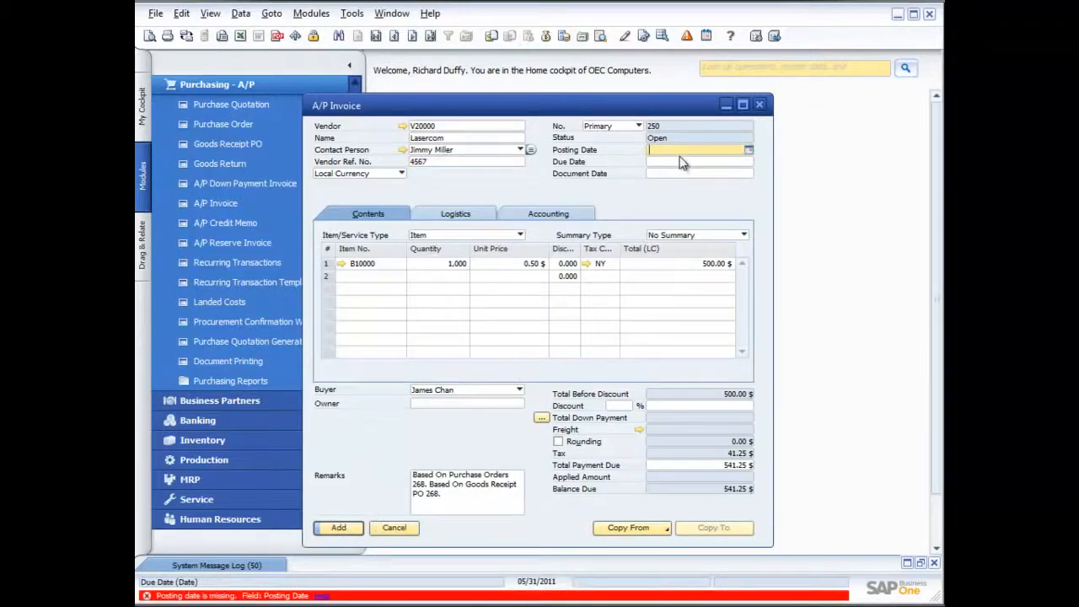
Set the posting date of the A/P invoice to 05/31/2011
{"action": "left_click", "coordinate": [748, 150]}
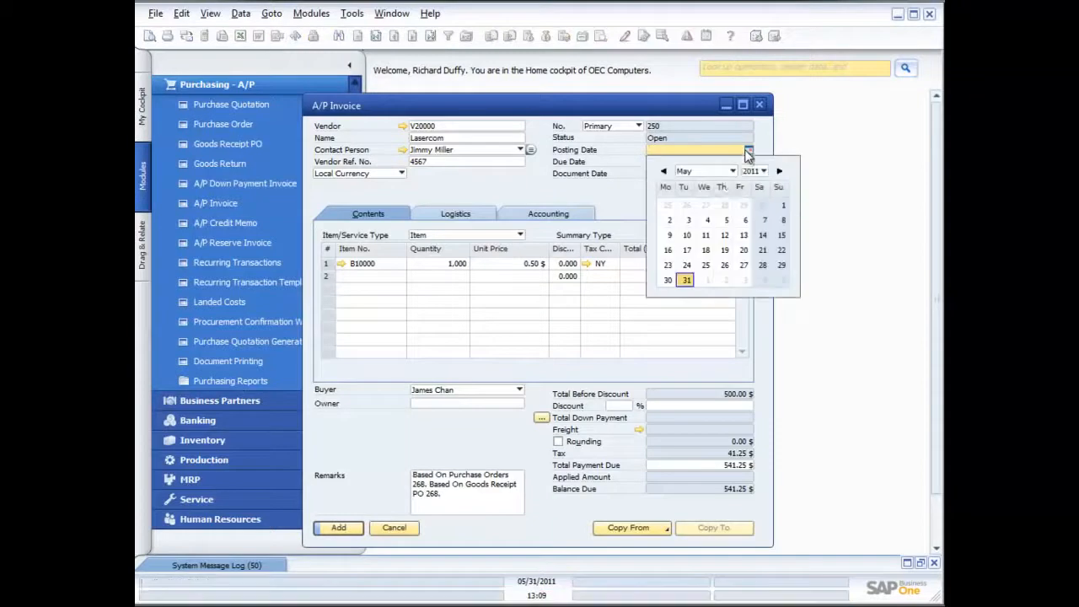
{"action": "left_click", "coordinate": [687, 280]}
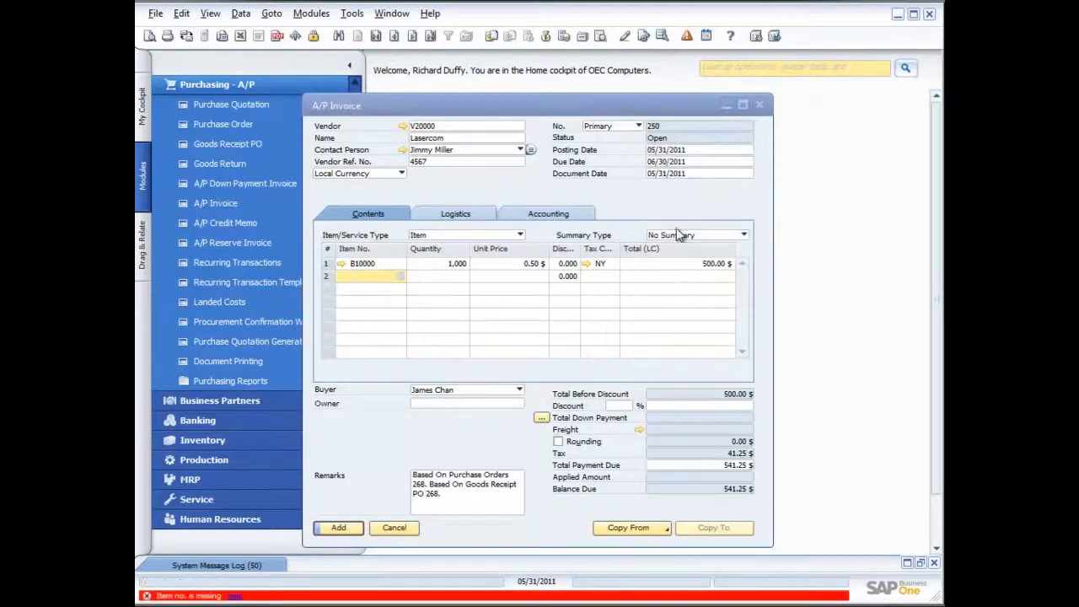
{"action": "left_click", "coordinate": [389, 263]}
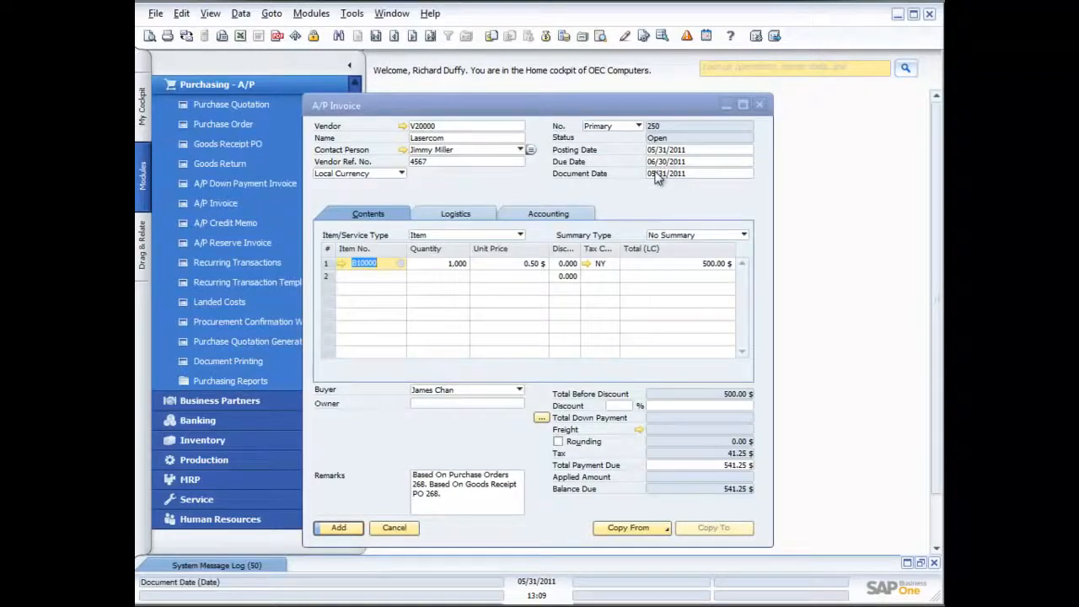
Add the A/P invoice, accepting that it cannot be changed, and close the invoice window
{"action": "left_click", "coordinate": [340, 528]}
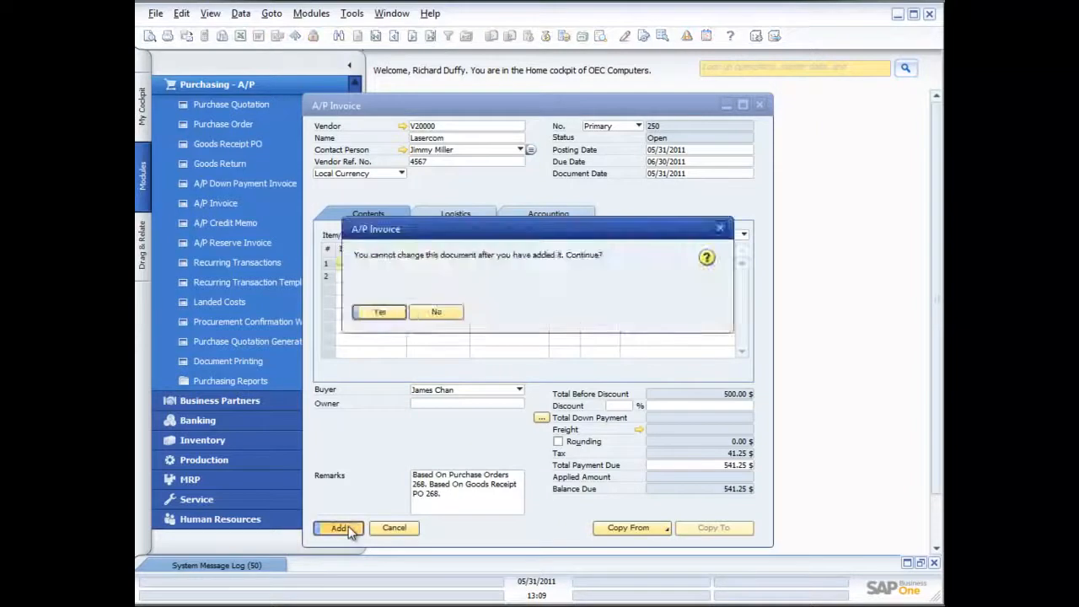
{"action": "left_click", "coordinate": [378, 314]}
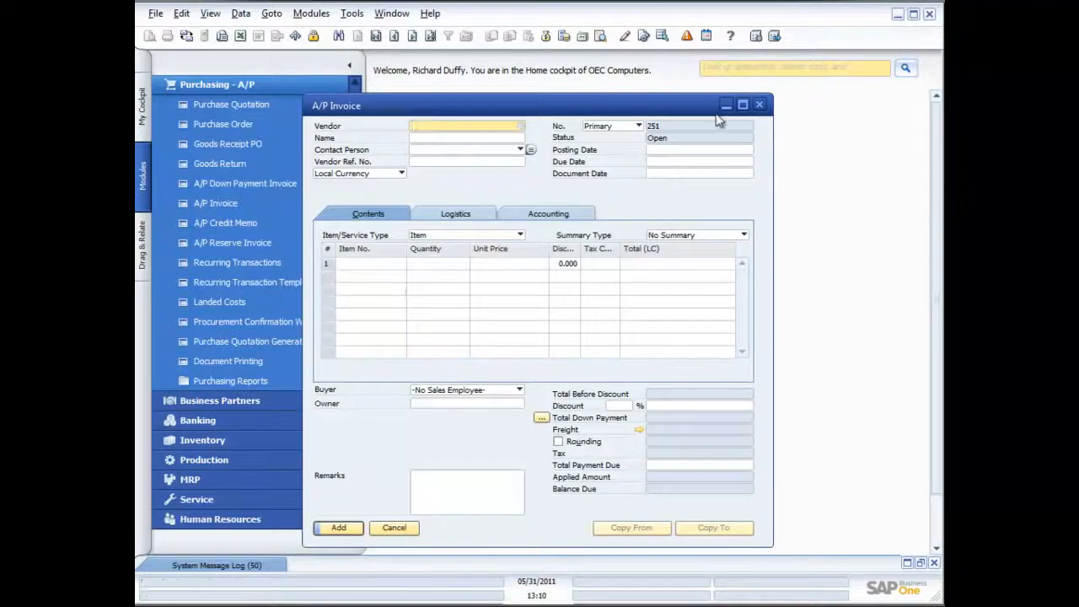
{"action": "left_click", "coordinate": [759, 104]}
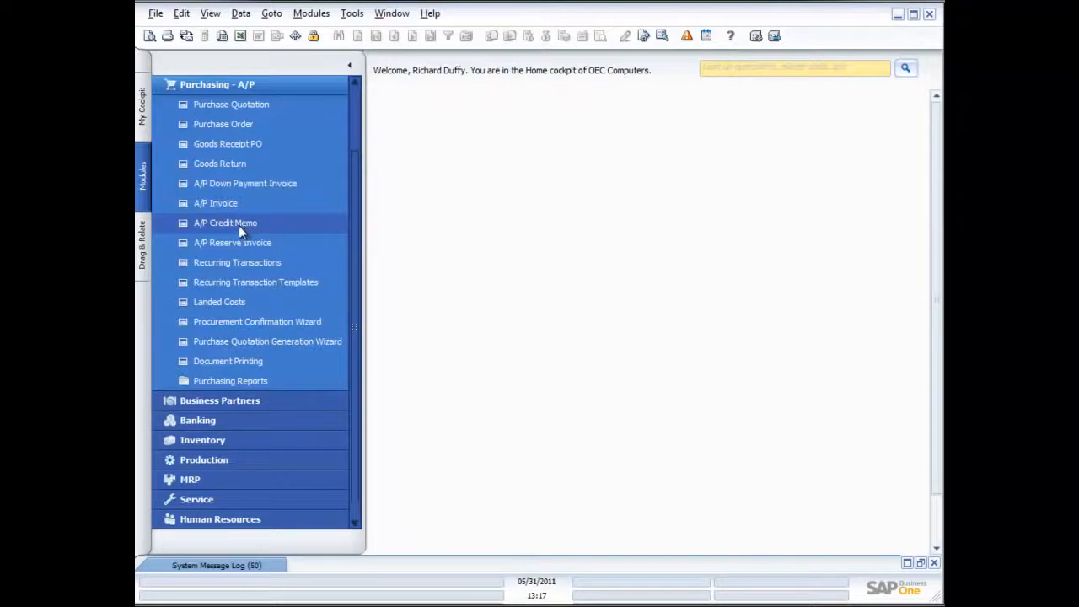
Start a new A/P credit memo for the vendor Lasercom
{"action": "left_click", "coordinate": [239, 225]}
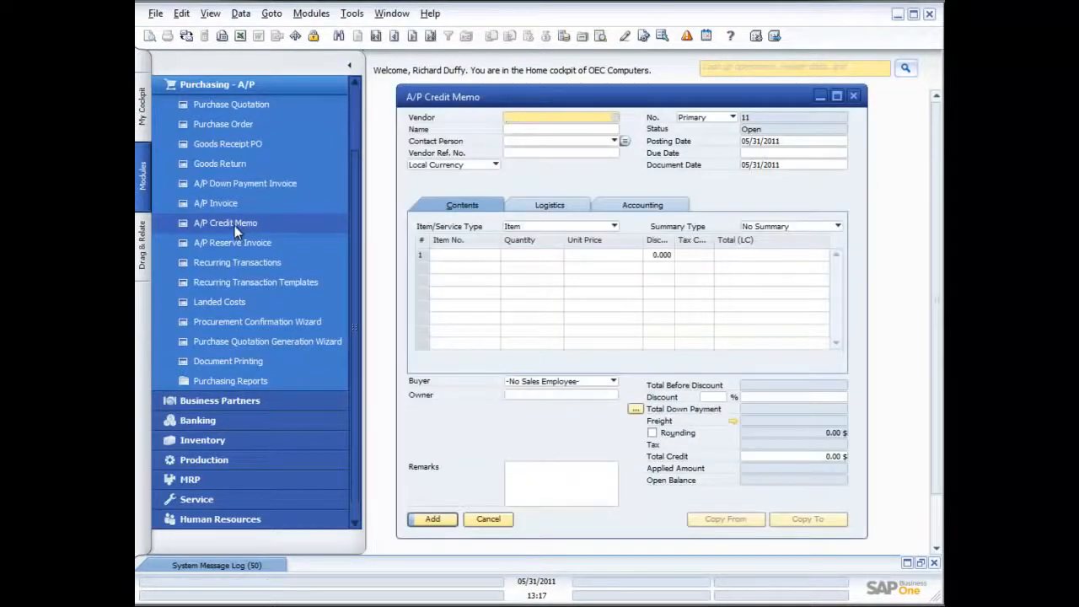
{"action": "left_click", "coordinate": [616, 117]}
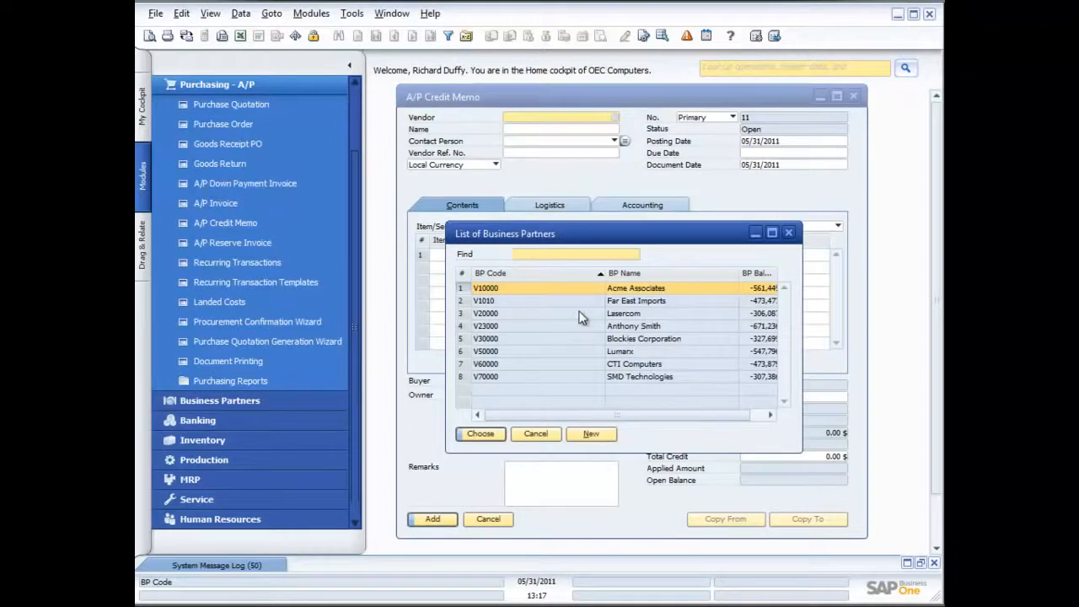
{"action": "double_click", "coordinate": [580, 313]}
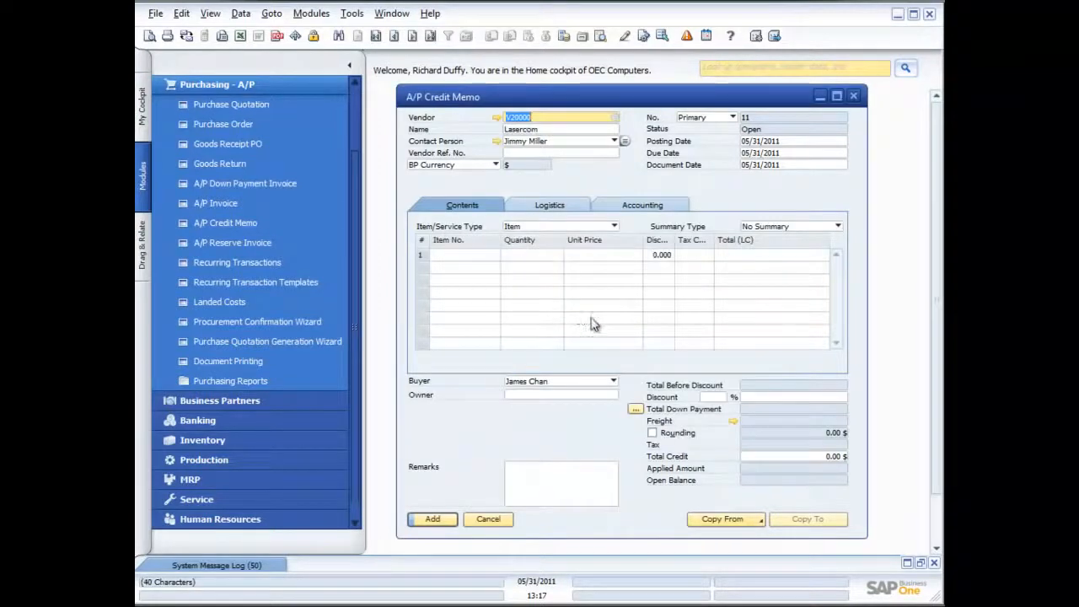
Copy the A/P invoice dated 05/31/2011 into the credit memo, sorting the invoice list by newest date and drawing all data
{"action": "left_click", "coordinate": [757, 523]}
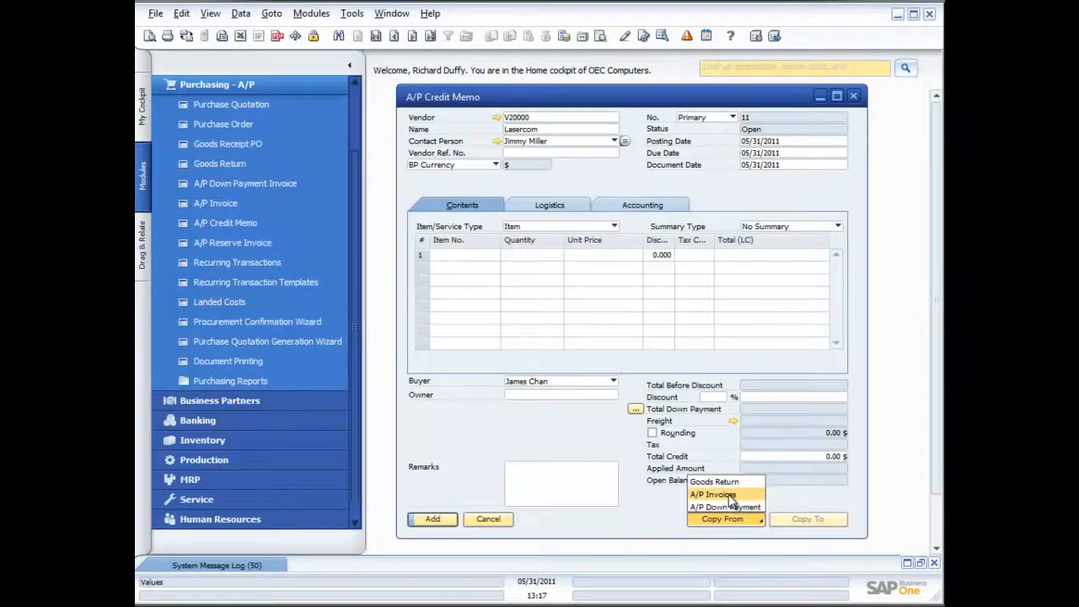
{"action": "left_click", "coordinate": [728, 495]}
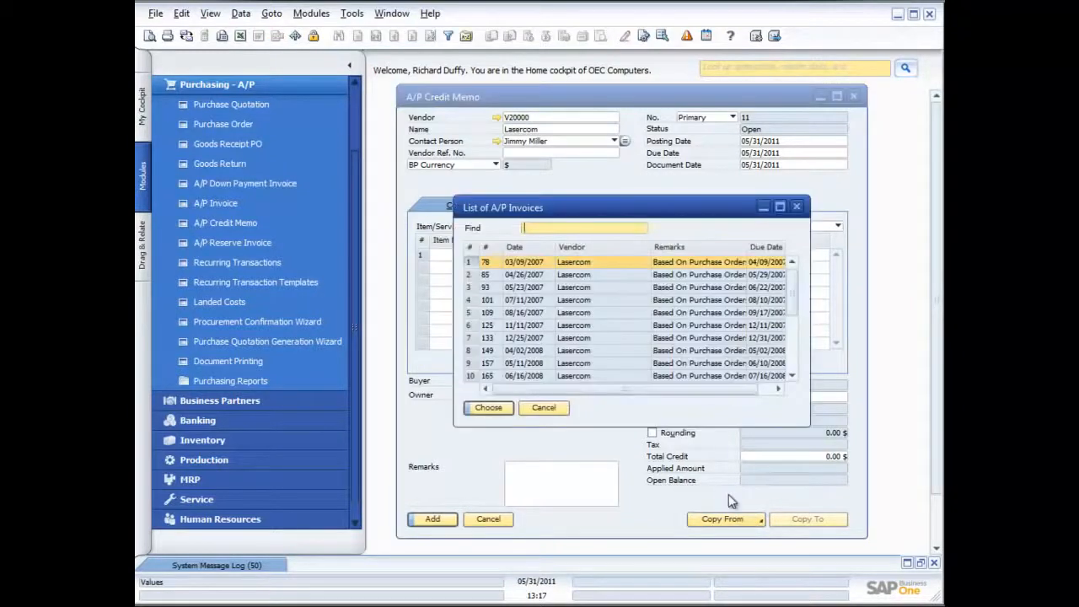
{"action": "double_click", "coordinate": [546, 250]}
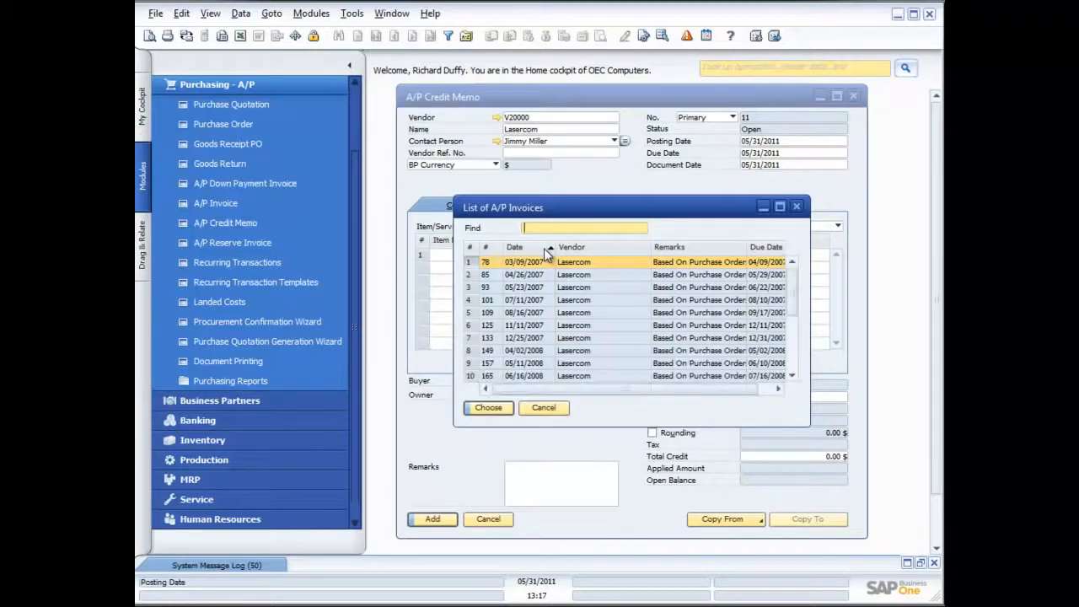
{"action": "double_click", "coordinate": [550, 249]}
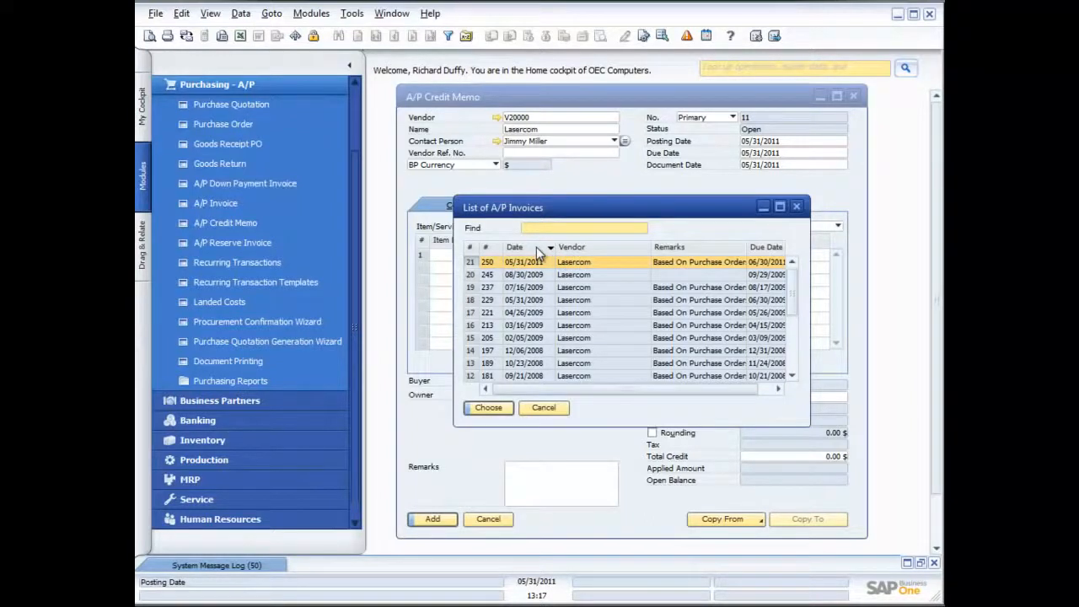
{"action": "left_click", "coordinate": [489, 408]}
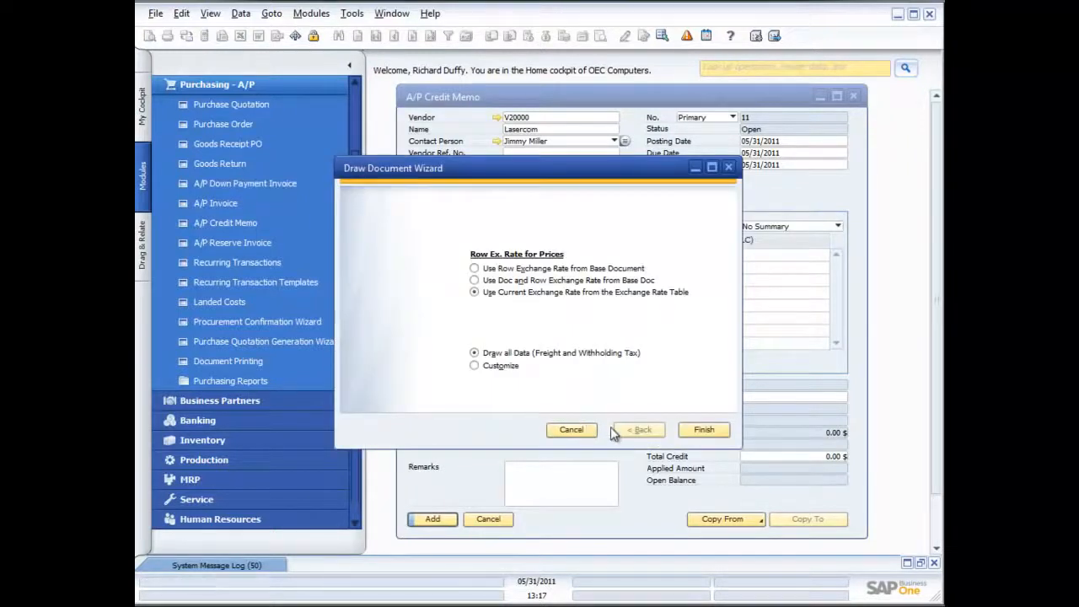
{"action": "left_click", "coordinate": [497, 270]}
{"action": "left_click", "coordinate": [703, 431]}
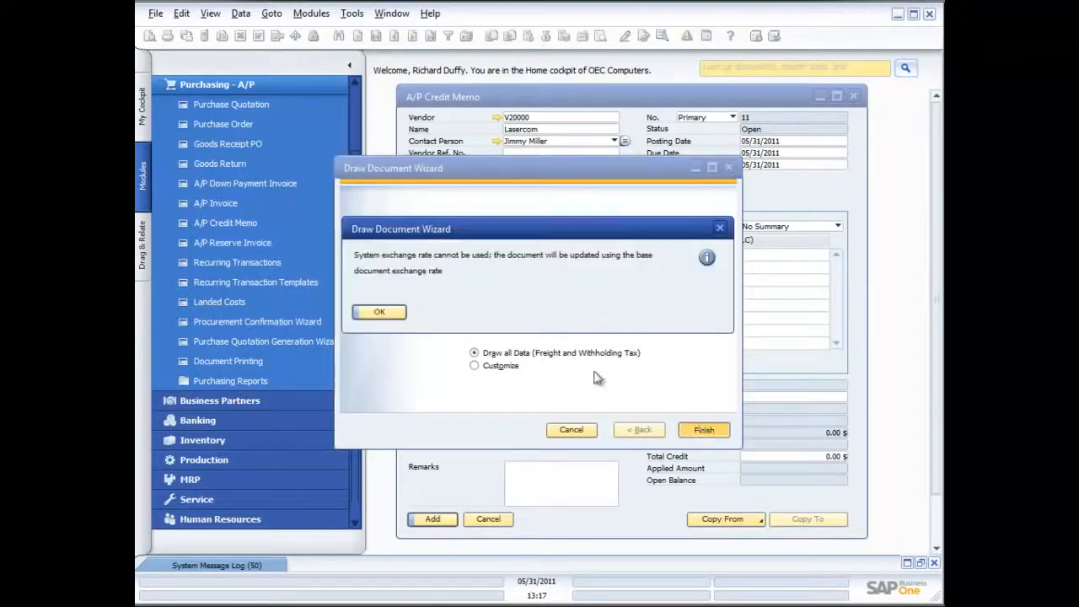
{"action": "left_click", "coordinate": [371, 311]}
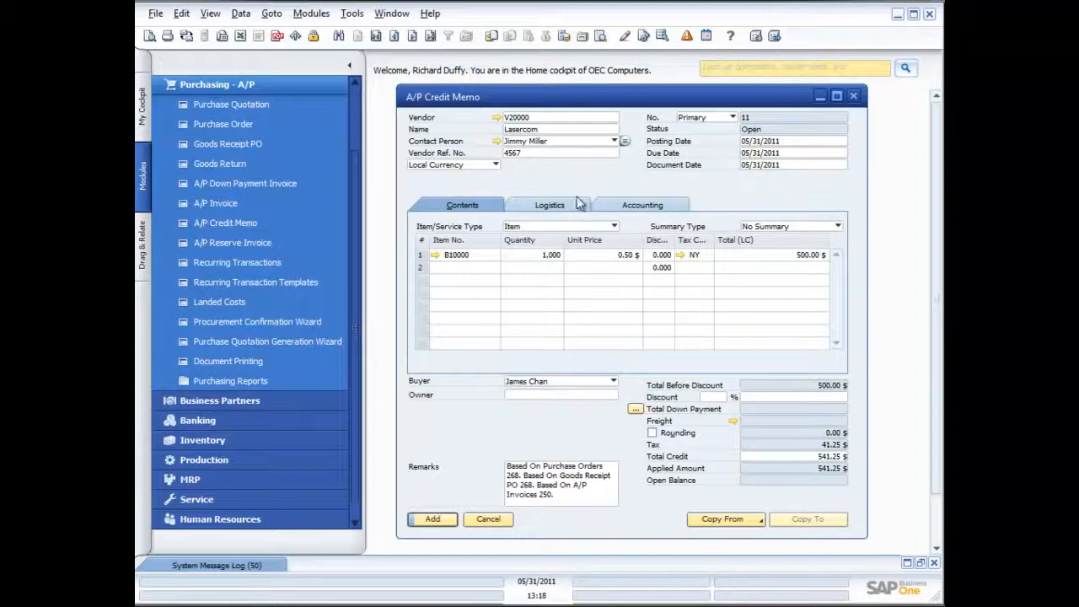
Try a quantity of 250 for item B10000 in the credit memo and restore it to 1,000
{"action": "left_click", "coordinate": [528, 259]}
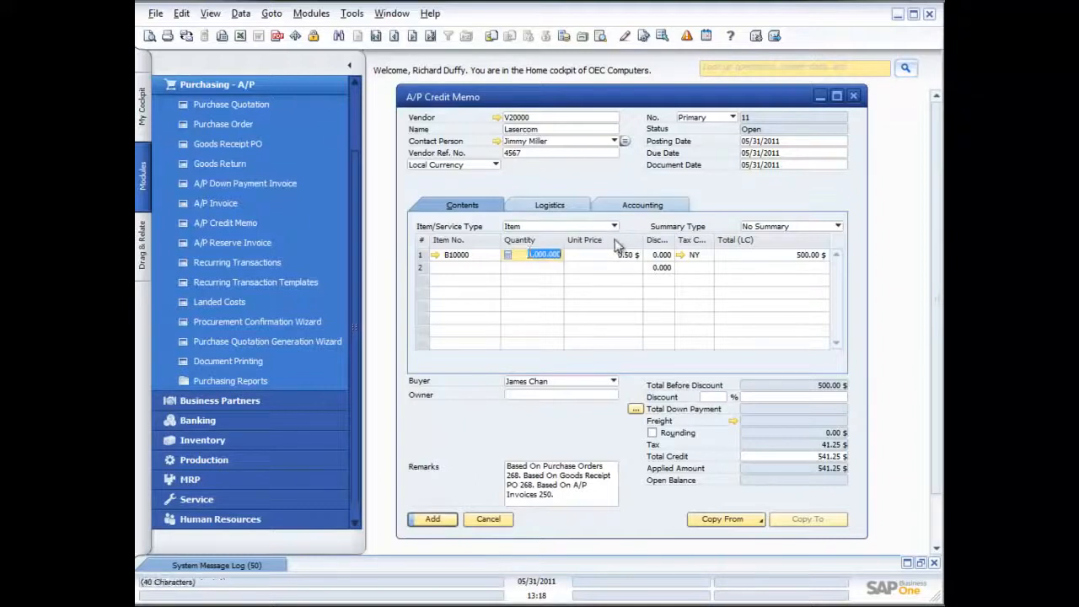
{"action": "type", "text": "250"}
{"action": "key", "text": "Tab"}
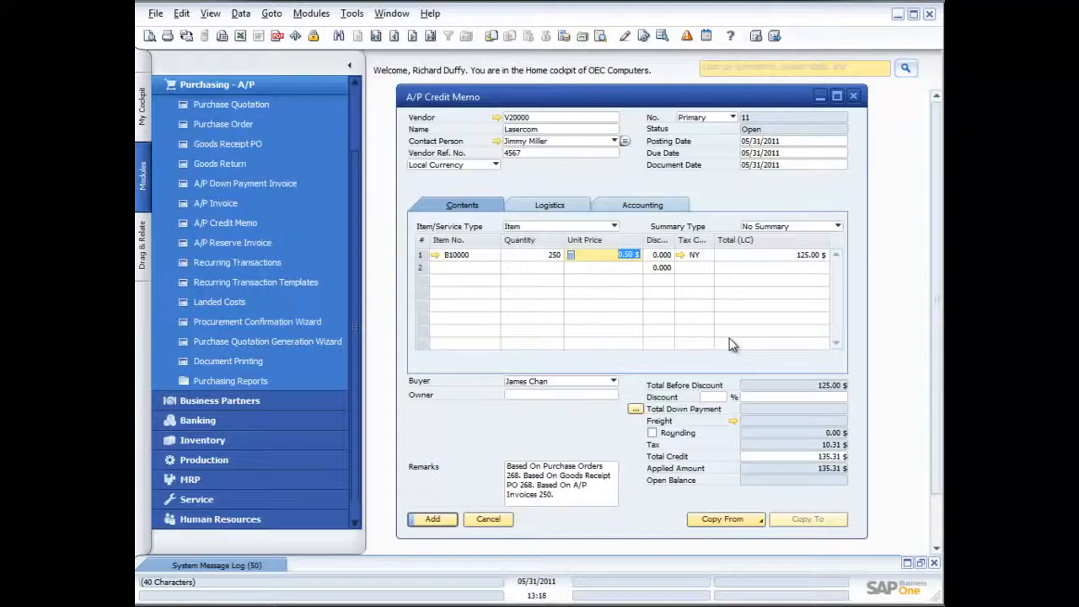
{"action": "left_click", "coordinate": [544, 256]}
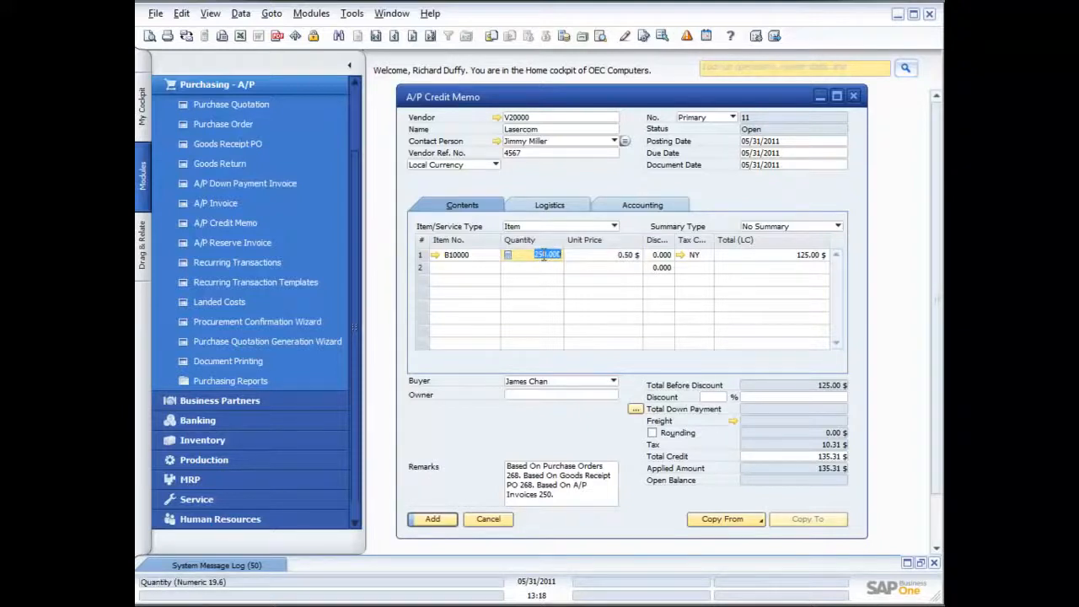
{"action": "type", "text": "1000"}
{"action": "key", "text": "Tab"}
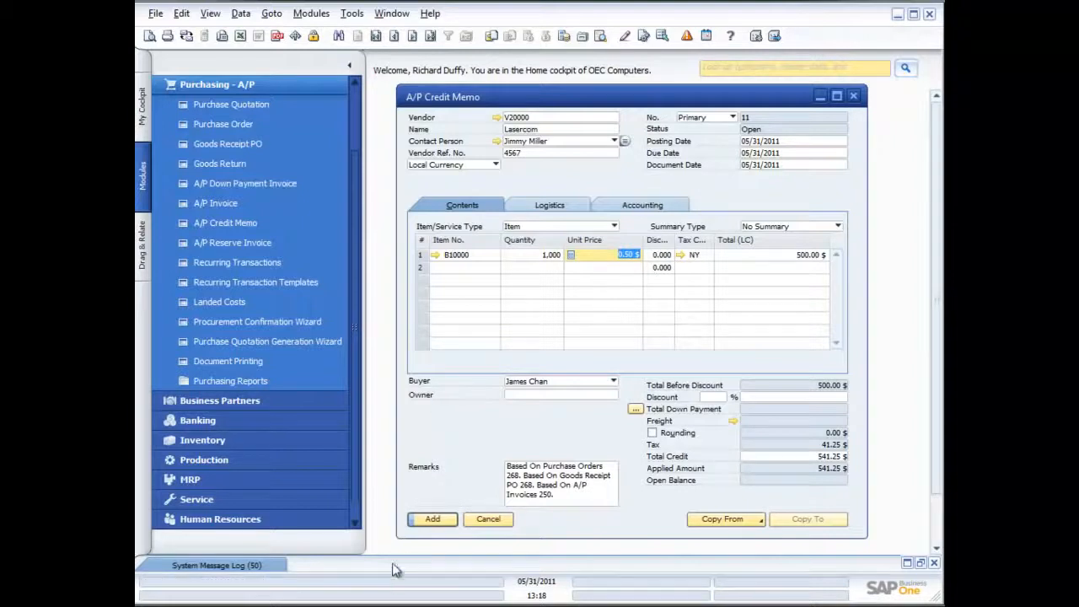
Submit the credit memo for adding and assign 1,000 units from batch 1ACG2 to item B10000
{"action": "left_click", "coordinate": [434, 520]}
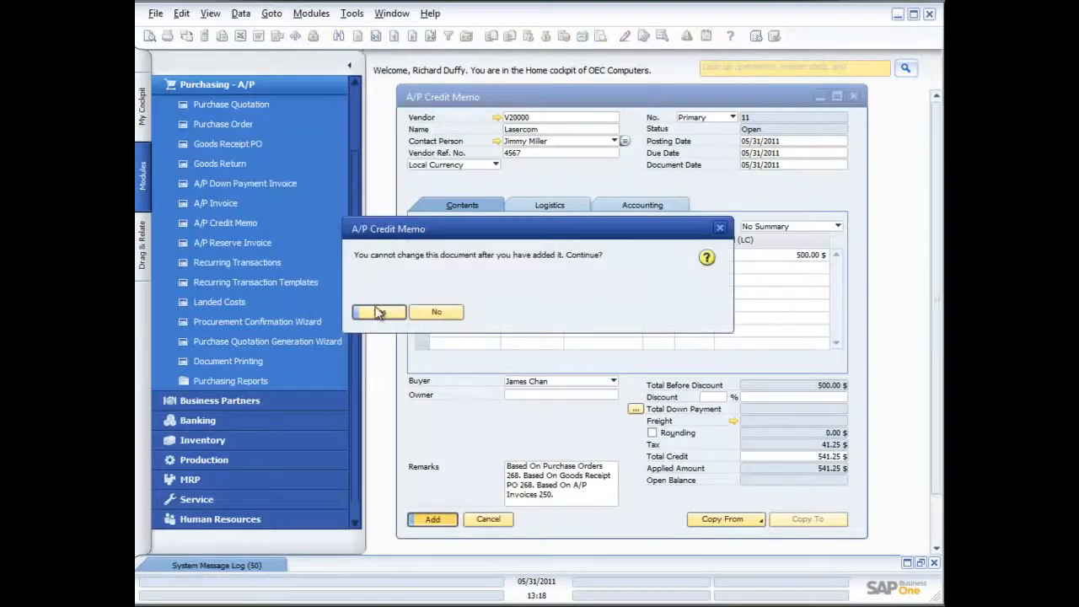
{"action": "left_click", "coordinate": [375, 309]}
{"action": "left_click", "coordinate": [475, 344]}
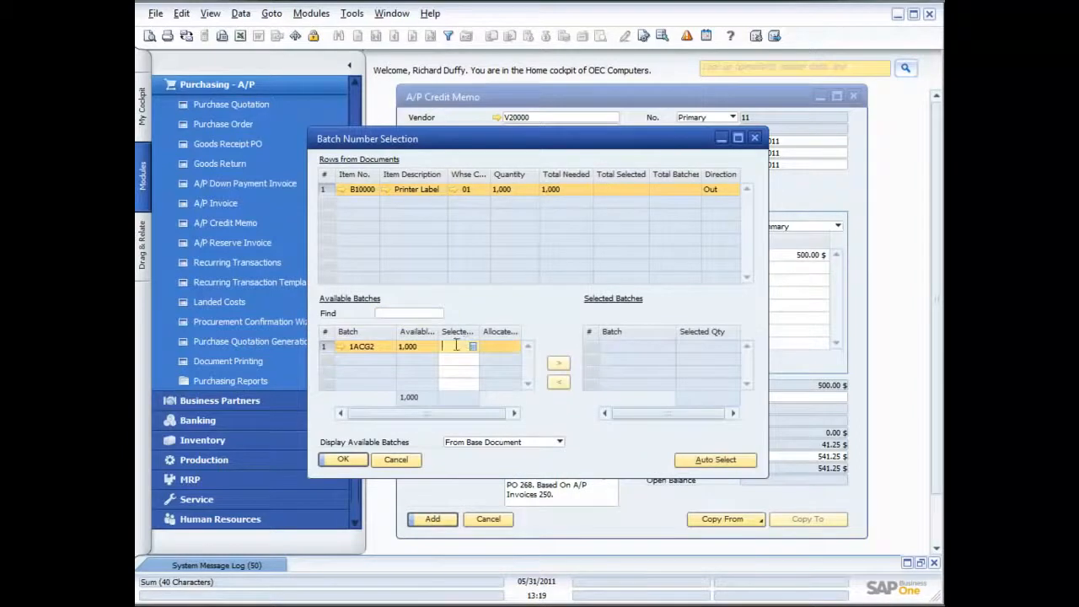
{"action": "type", "text": "1000"}
{"action": "left_click", "coordinate": [558, 364]}
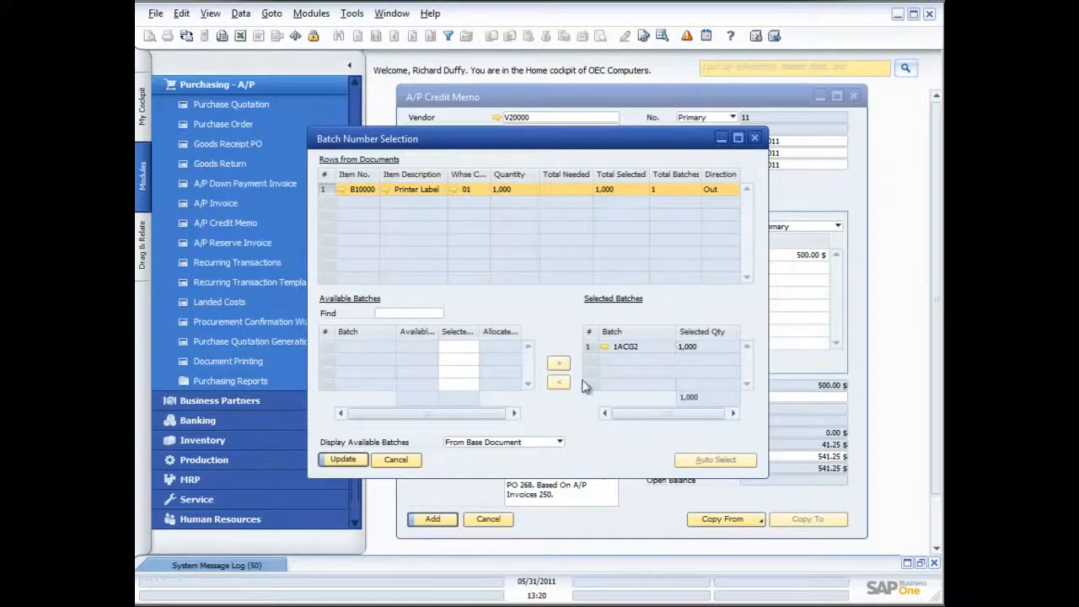
{"action": "left_click", "coordinate": [348, 461]}
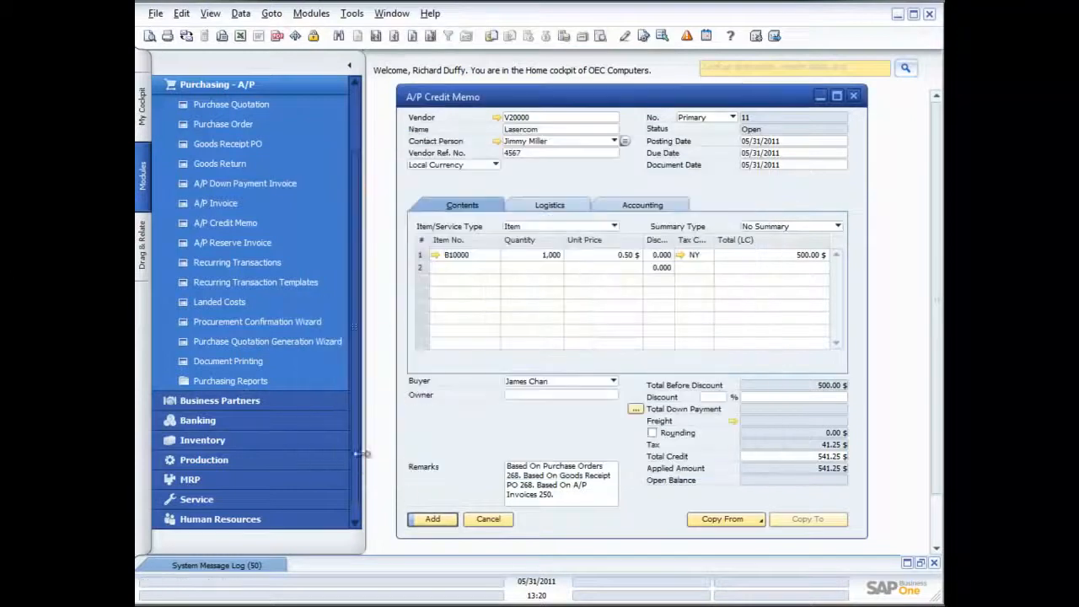
Add the A/P credit memo, accepting that it cannot be changed, and close its window
{"action": "left_click", "coordinate": [432, 519]}
{"action": "left_click", "coordinate": [394, 313]}
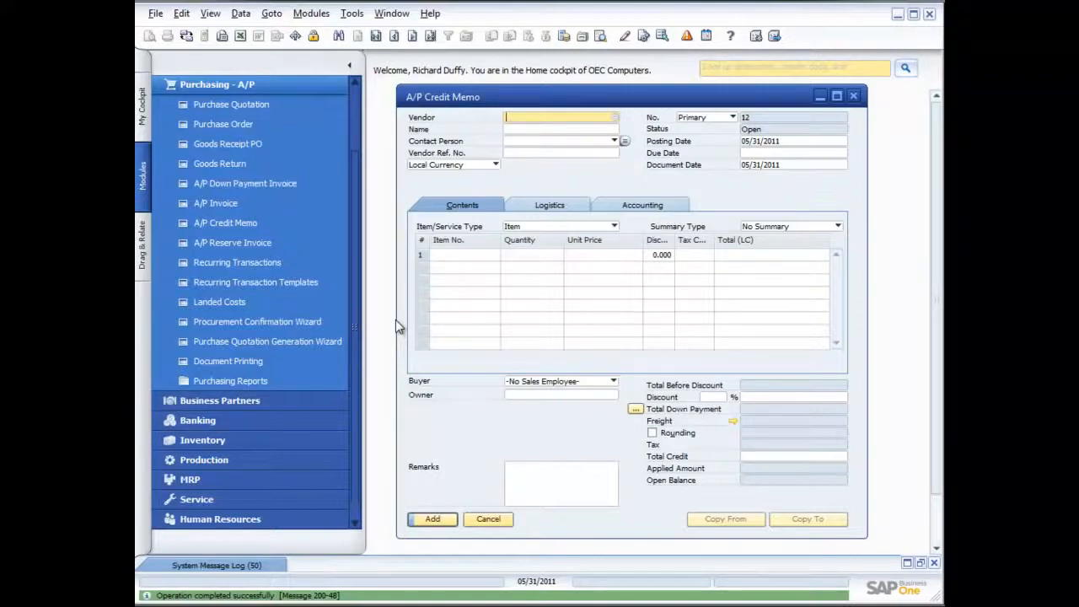
{"action": "left_click", "coordinate": [492, 520]}
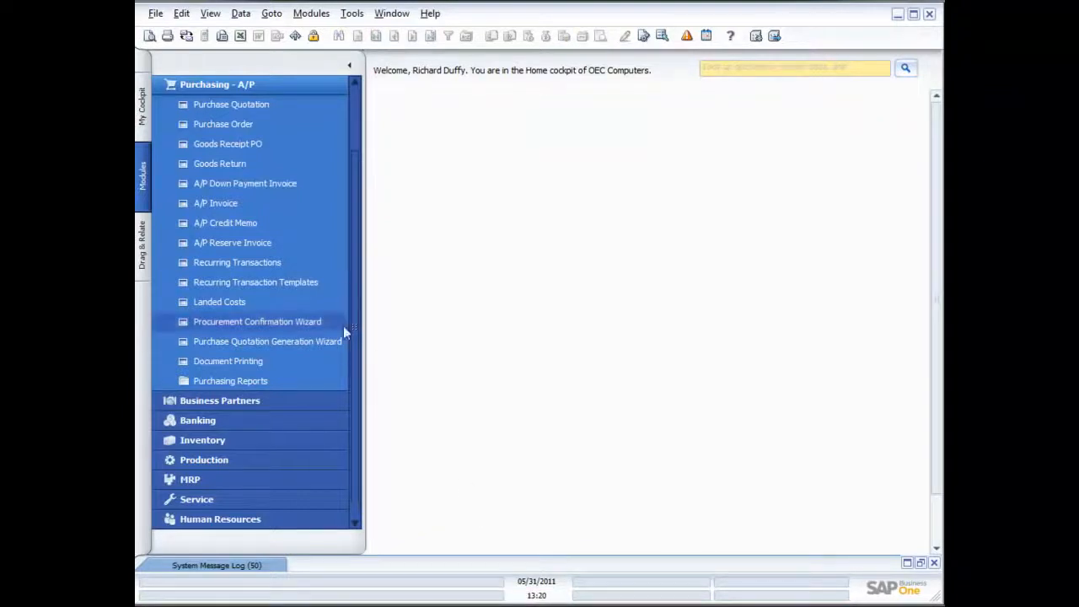
Start a new goods return for the vendor Lumarx
{"action": "left_click", "coordinate": [235, 164]}
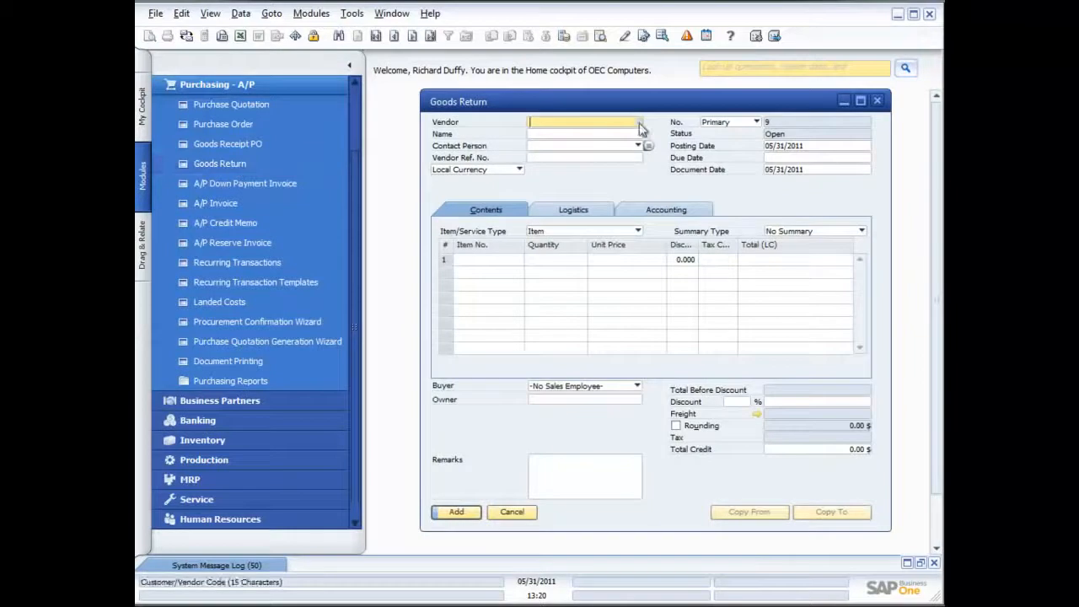
{"action": "left_click", "coordinate": [634, 123]}
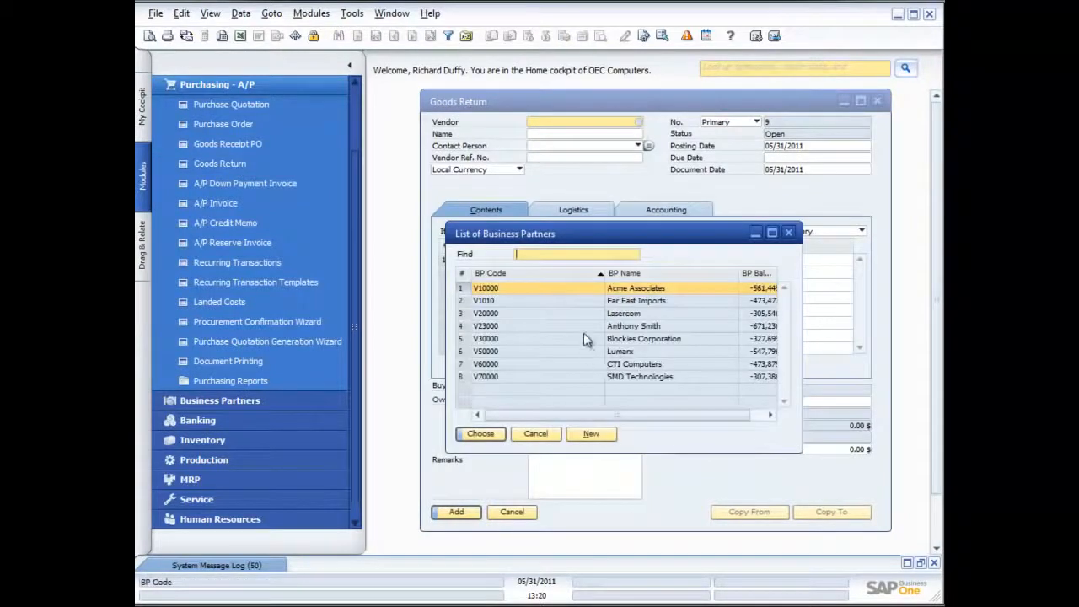
{"action": "double_click", "coordinate": [595, 351]}
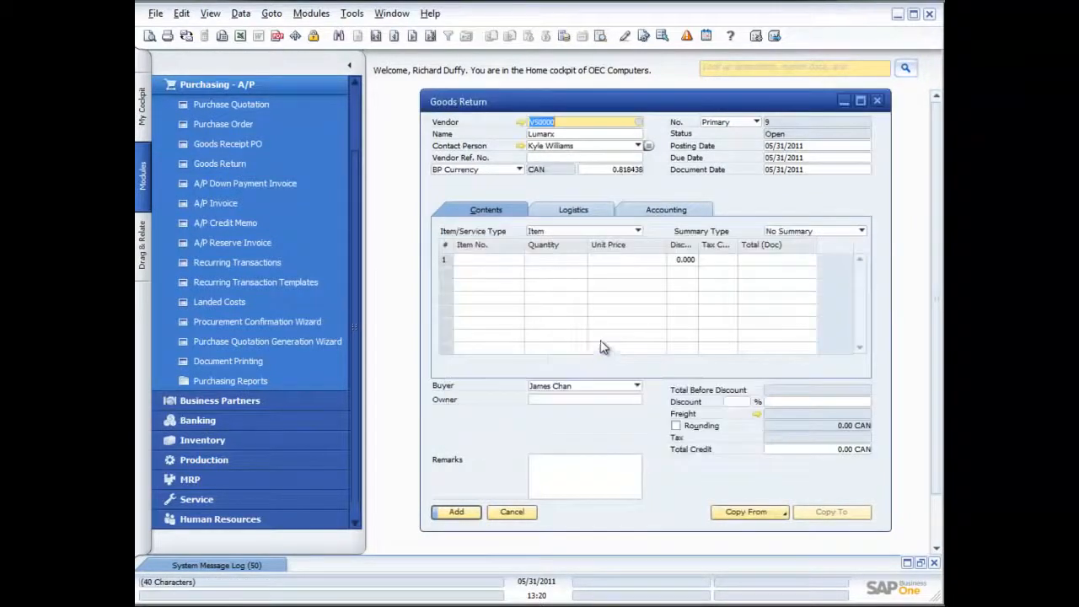
Copy the goods receipt PO dated 12/05/2009 into the goods return, drawing all data
{"action": "left_click", "coordinate": [780, 514]}
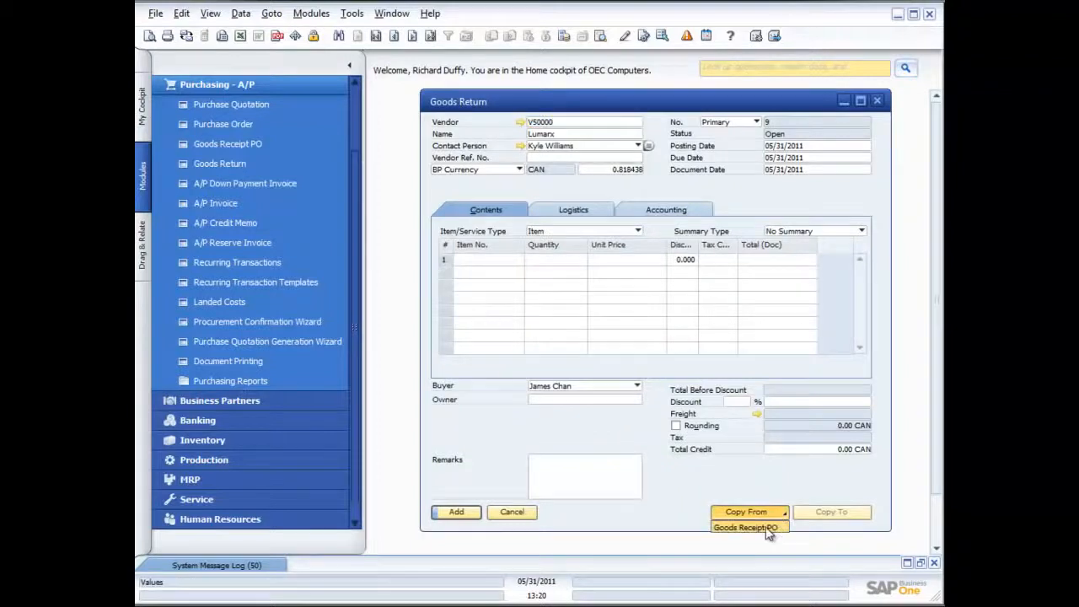
{"action": "left_click", "coordinate": [765, 526]}
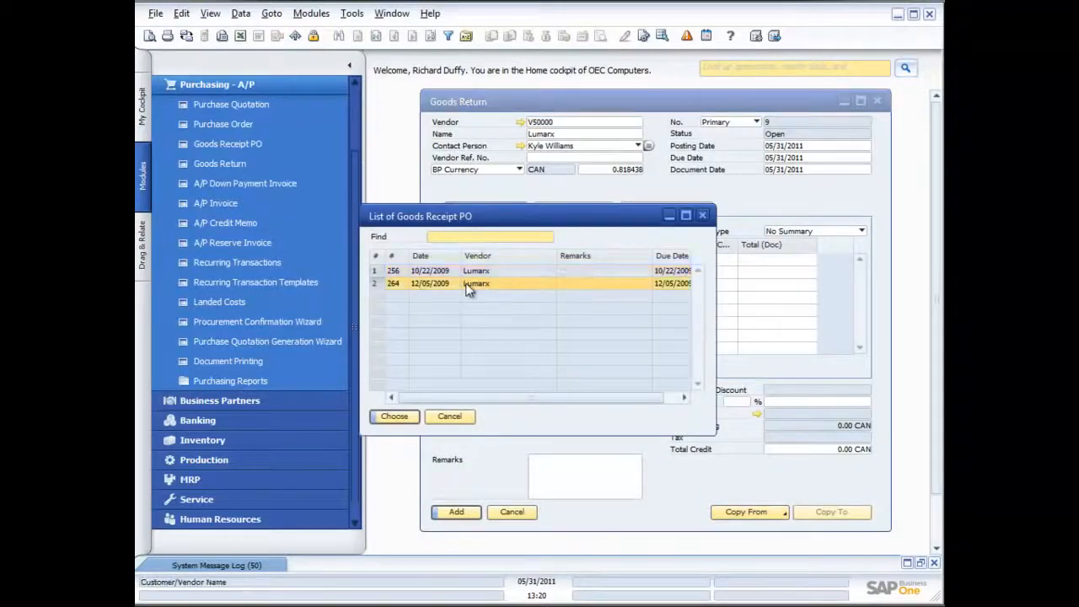
{"action": "double_click", "coordinate": [470, 285]}
{"action": "left_click", "coordinate": [704, 430]}
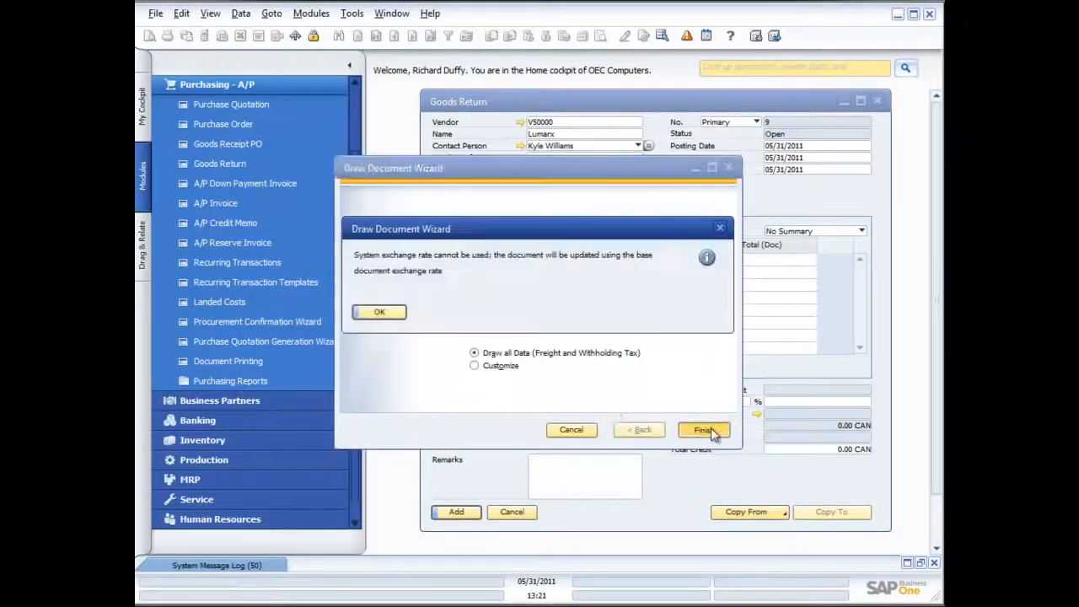
{"action": "key", "text": "Return"}
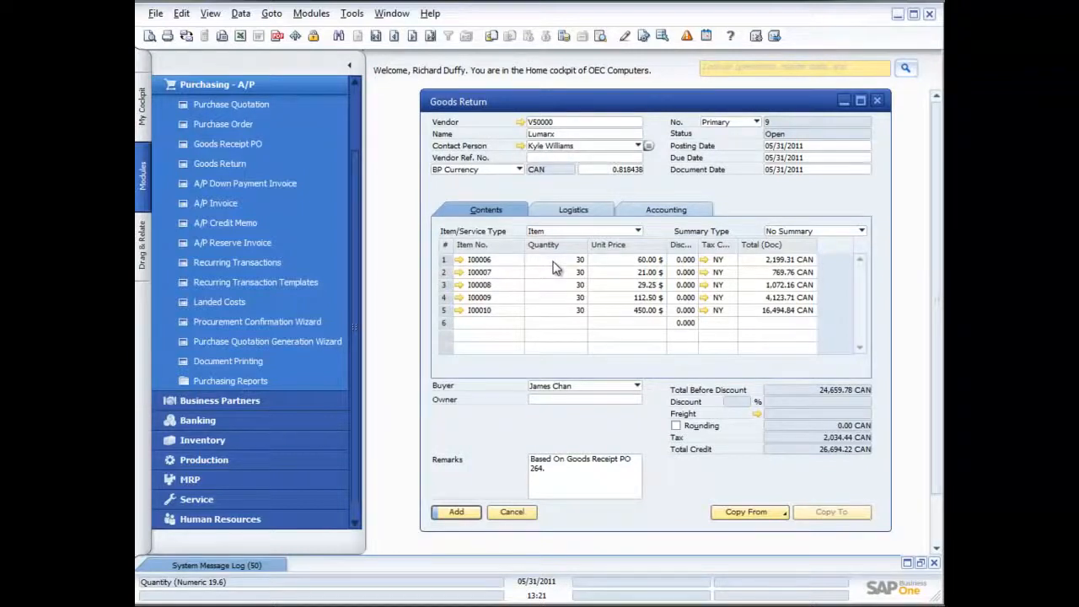
Look at the row options available for item I00007 in the goods return and dismiss them
{"action": "left_click", "coordinate": [446, 272]}
{"action": "right_click", "coordinate": [446, 271]}
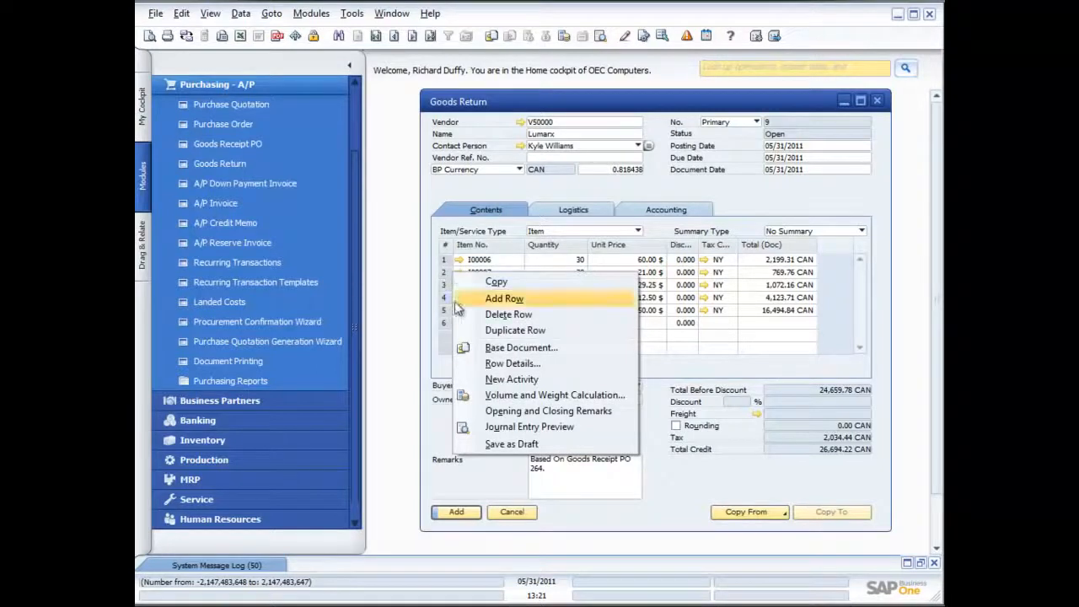
{"action": "left_click", "coordinate": [782, 216]}
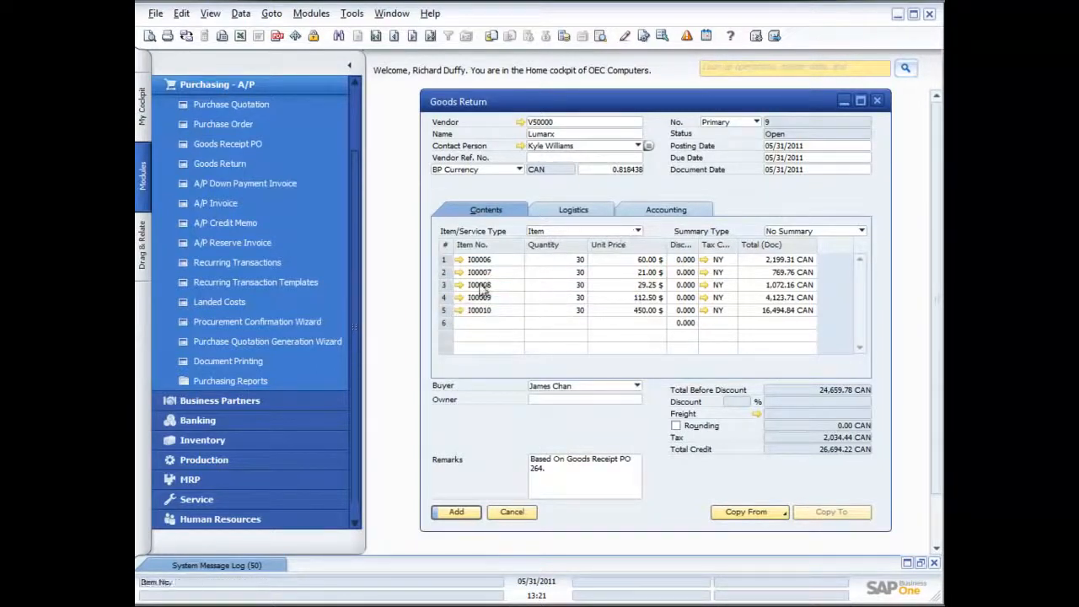
Delete the rows for items I00007, I00008, I00009 and I00010 from the goods return, keeping only item I00006
{"action": "left_click", "coordinate": [444, 274]}
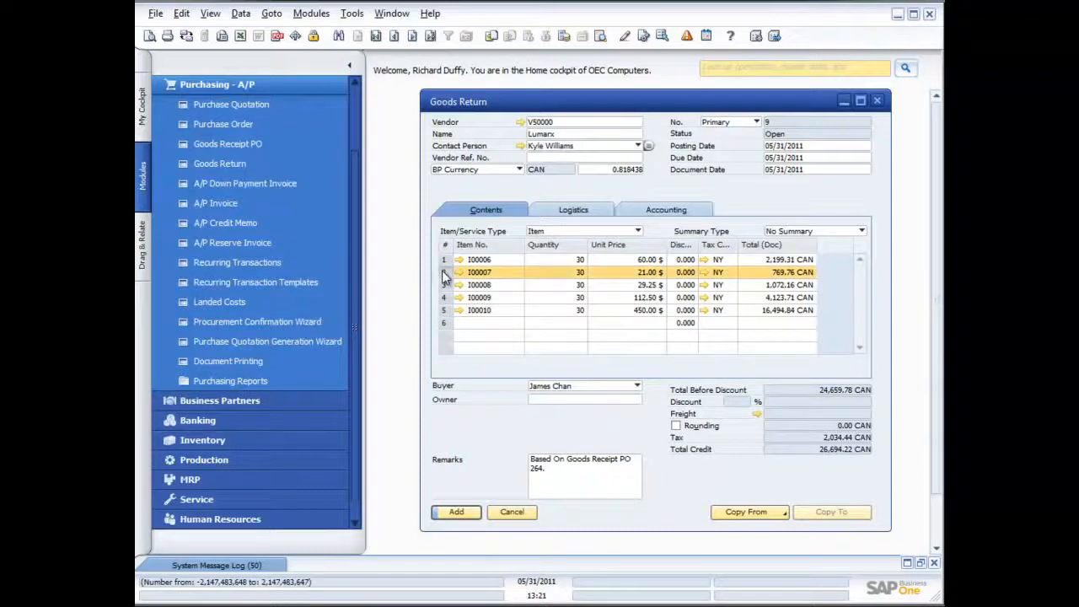
{"action": "left_click", "coordinate": [446, 310]}
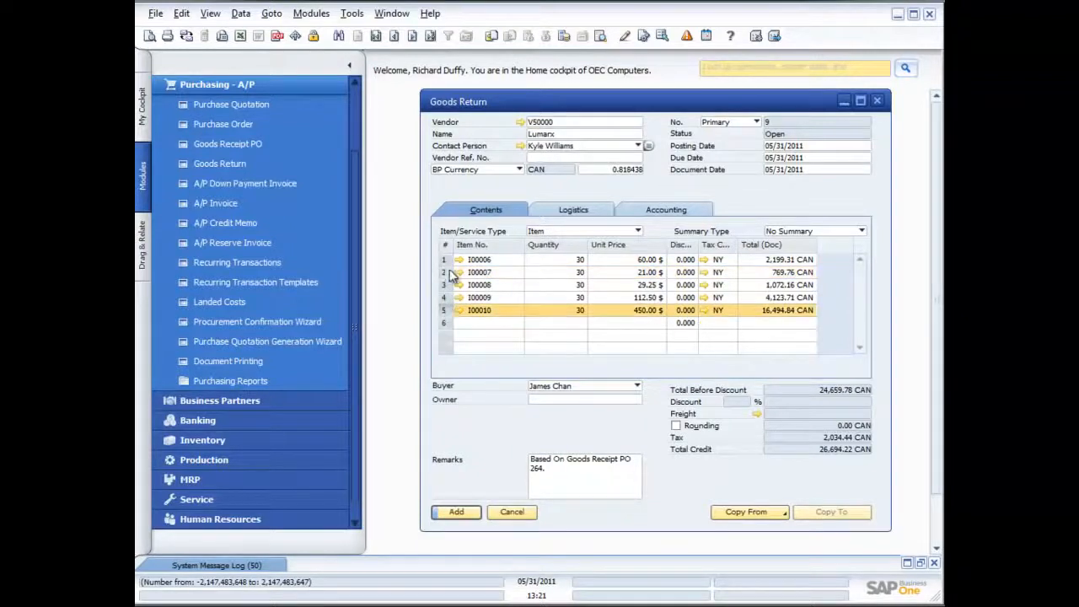
{"action": "left_click", "coordinate": [449, 272]}
{"action": "right_click", "coordinate": [449, 270]}
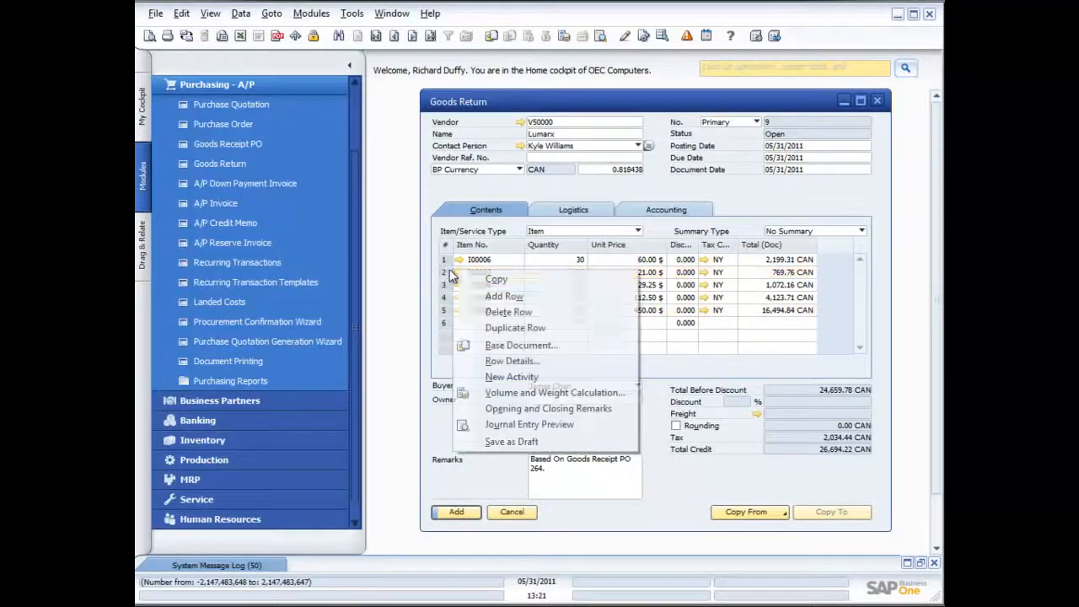
{"action": "left_click", "coordinate": [506, 314]}
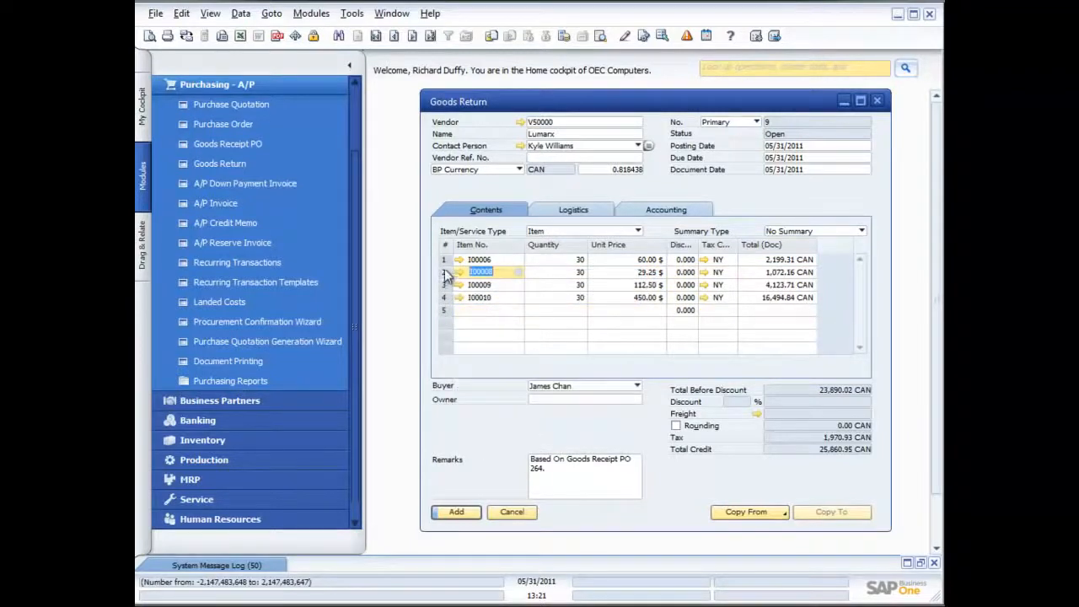
{"action": "right_click", "coordinate": [447, 275]}
{"action": "left_click", "coordinate": [487, 310]}
{"action": "right_click", "coordinate": [444, 277]}
{"action": "left_click", "coordinate": [497, 310]}
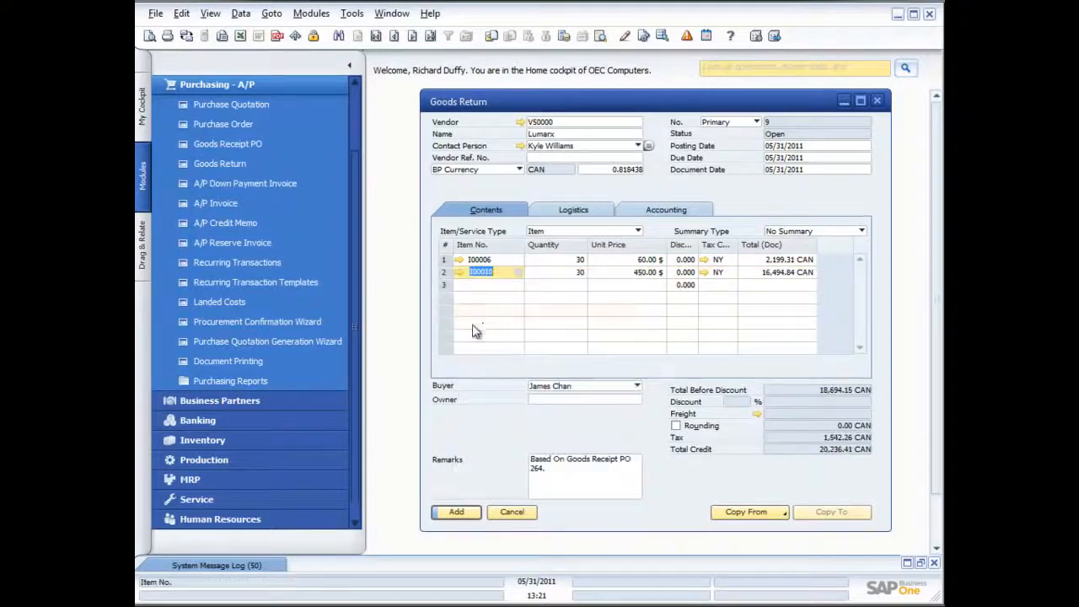
{"action": "right_click", "coordinate": [443, 269]}
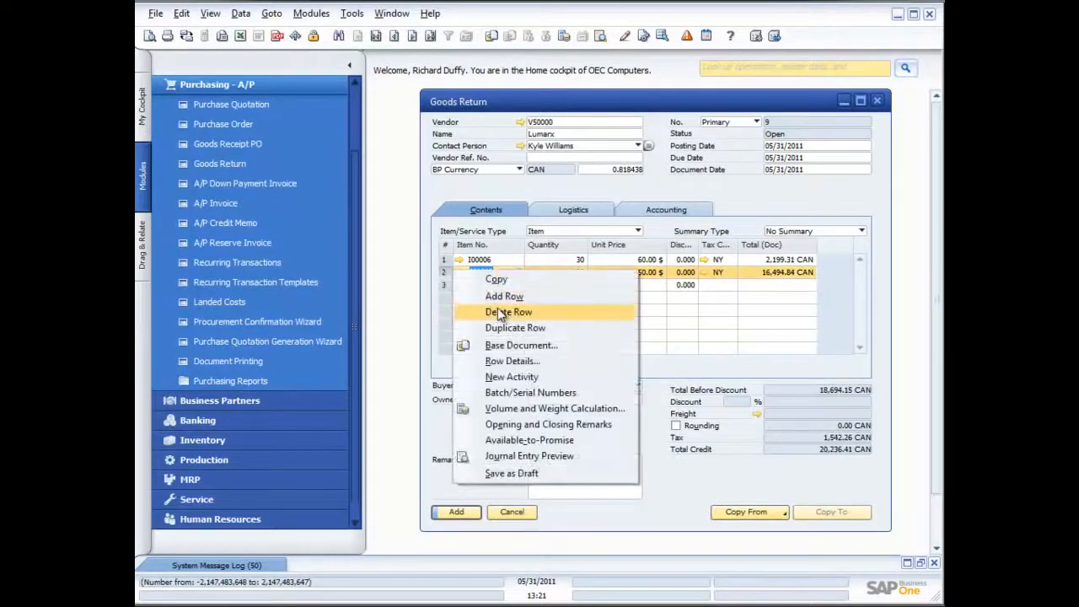
{"action": "left_click", "coordinate": [497, 310]}
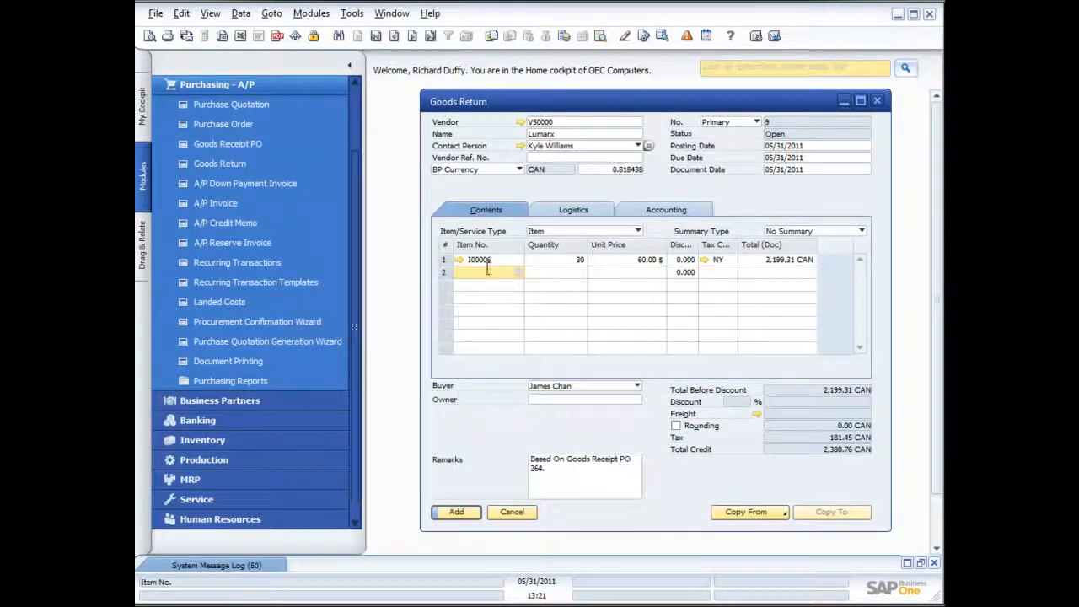
Add the goods return containing only item I00006 and confirm adding the document
{"action": "left_click", "coordinate": [476, 516]}
{"action": "left_click", "coordinate": [394, 310]}
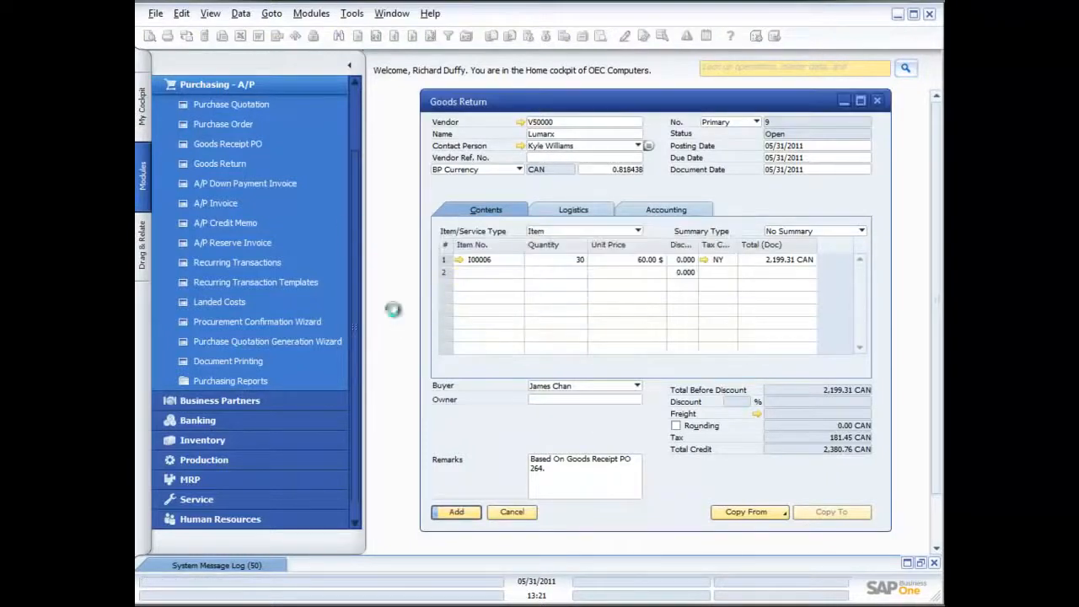